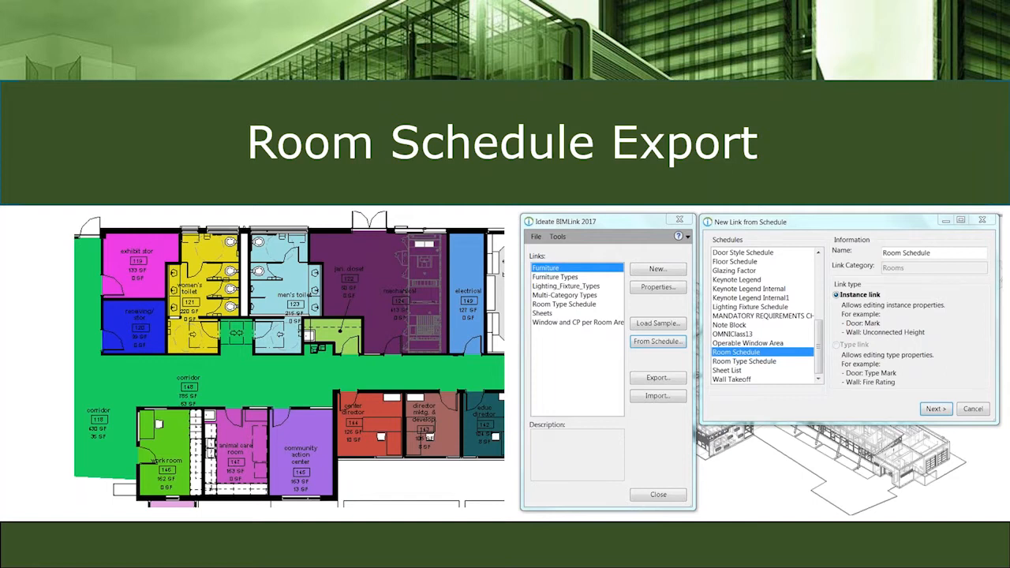
# - Switch to Revit and display the Ideate Software add-in tools
pyautogui.hotkey('alt', 'Tab')
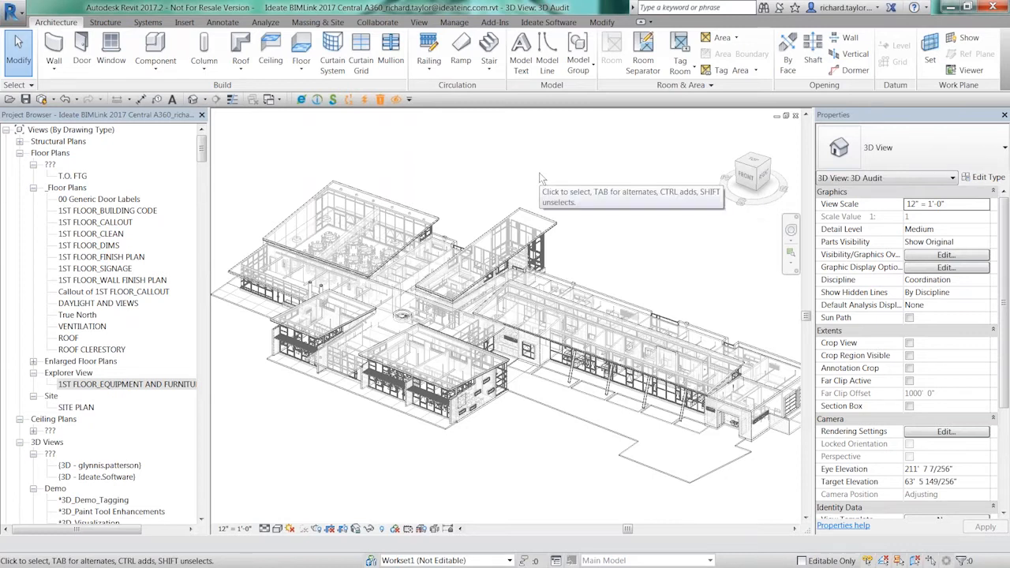
pyautogui.click(495, 22)
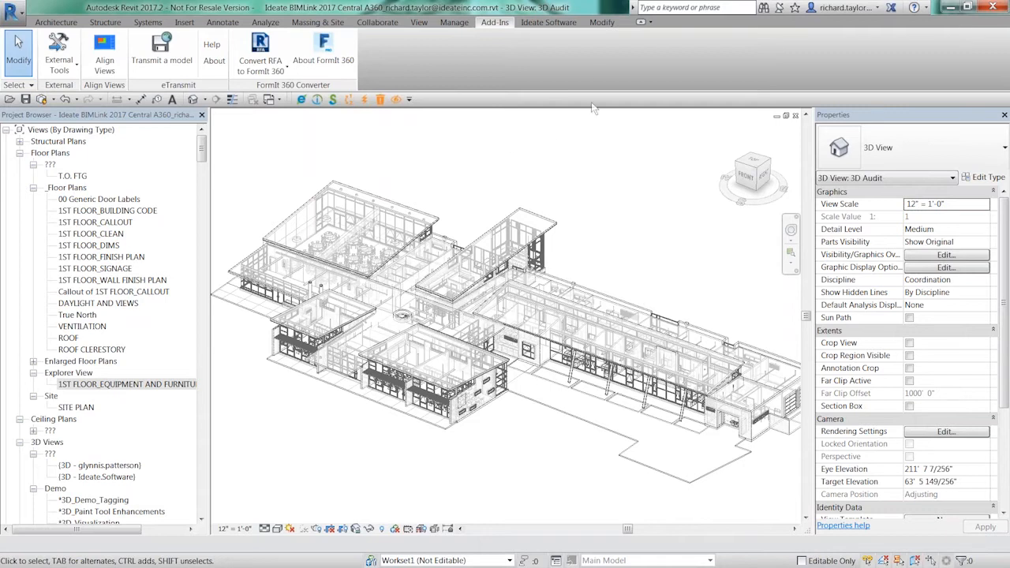
pyautogui.click(552, 23)
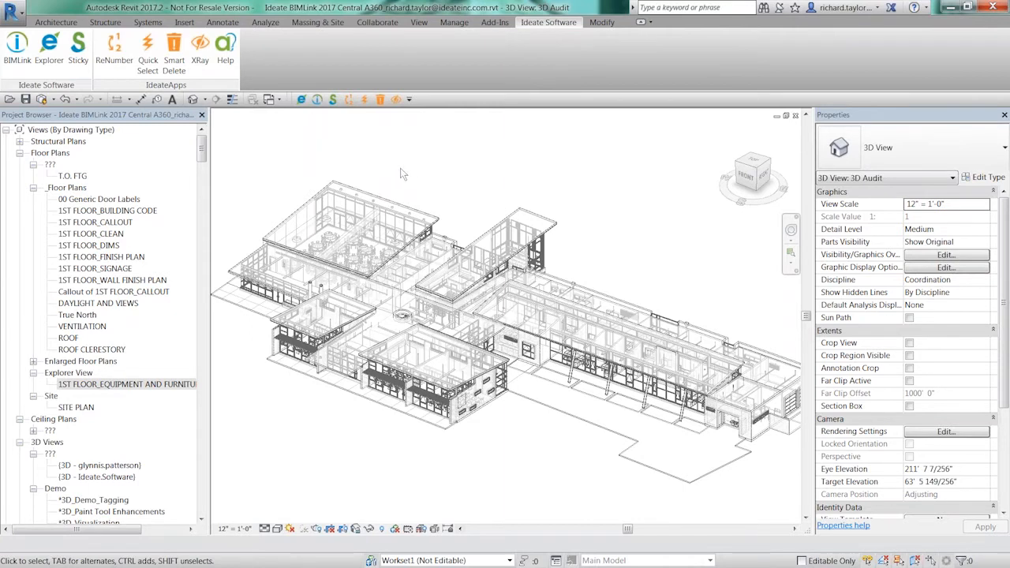
pyautogui.click(495, 22)
pyautogui.click(545, 22)
pyautogui.click(12, 59)
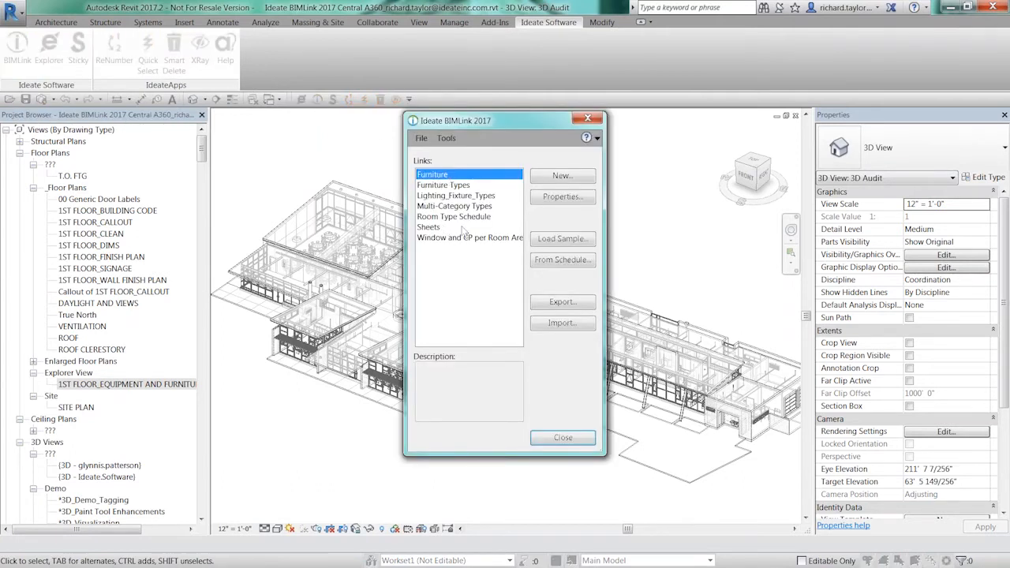
pyautogui.click(589, 119)
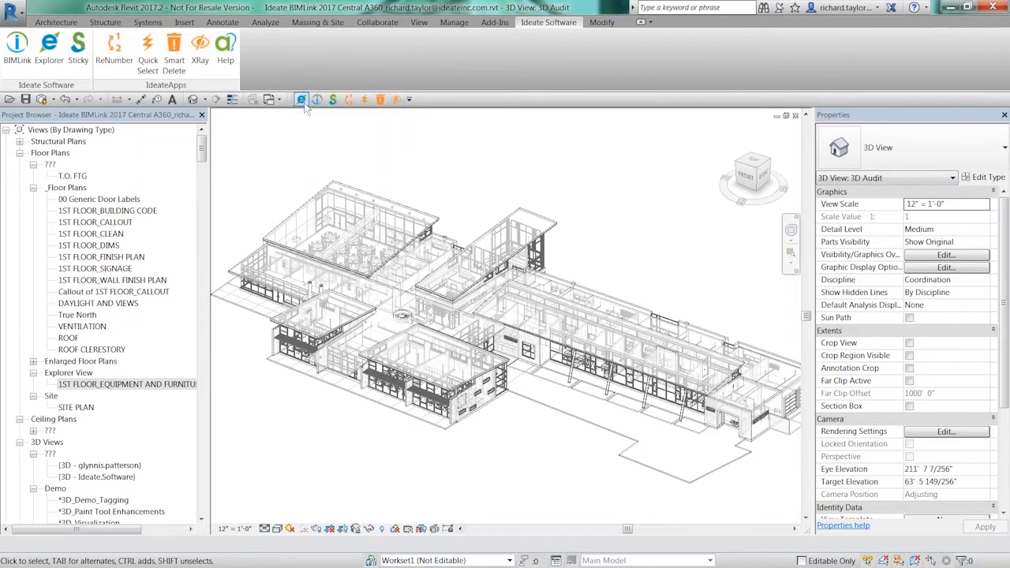
pyautogui.rightClick(22, 57)
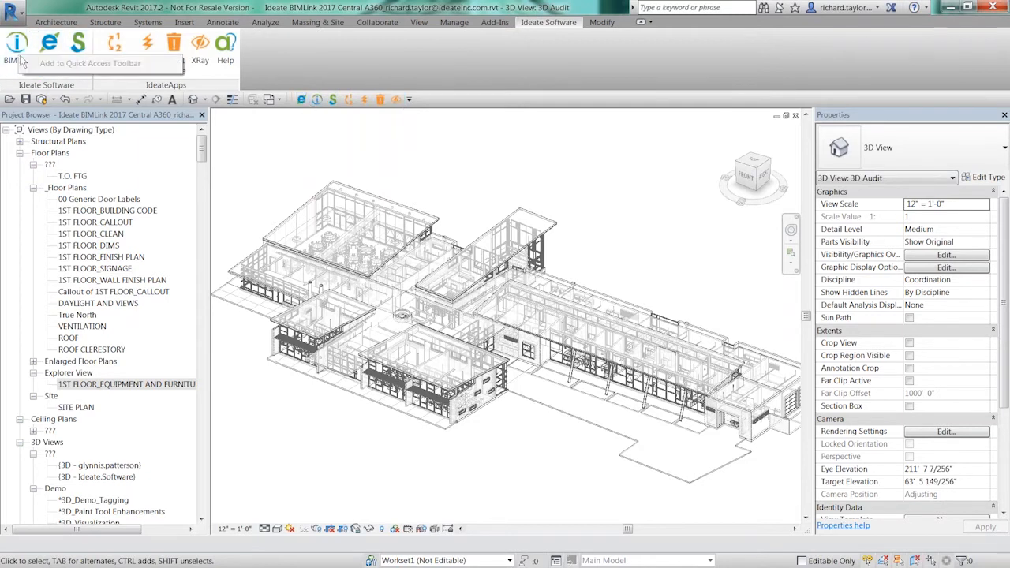
pyautogui.click(253, 172)
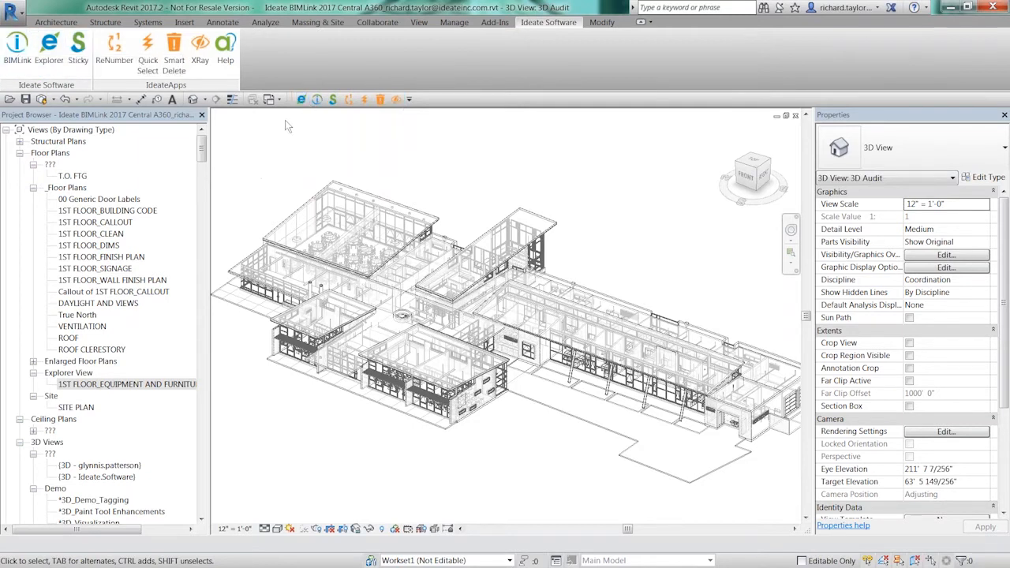
# - Open Ideate BIMLink, list the sample link files in the Quality Control directory, and enlarge the Load Link File window
pyautogui.click(318, 102)
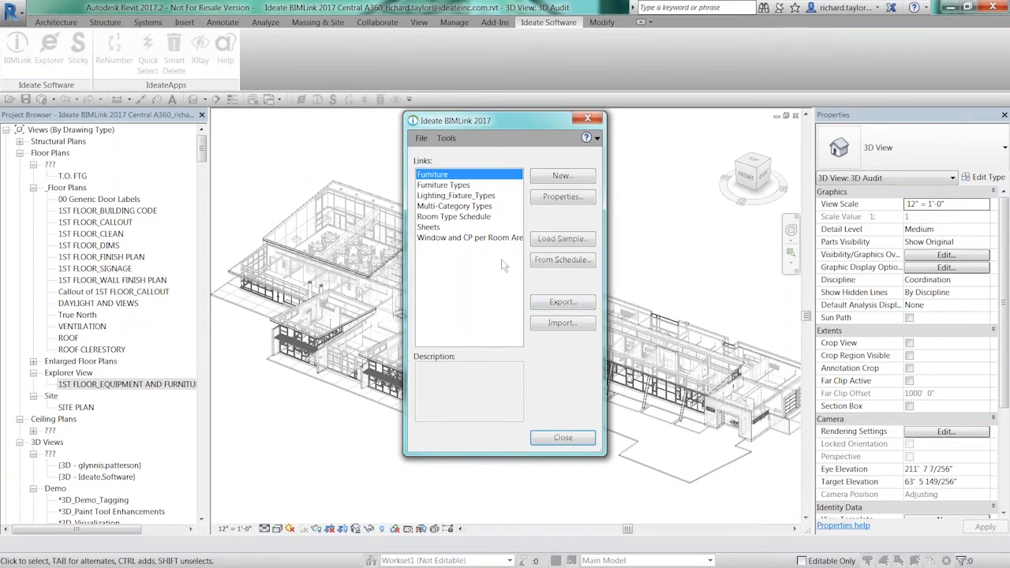
pyautogui.click(555, 239)
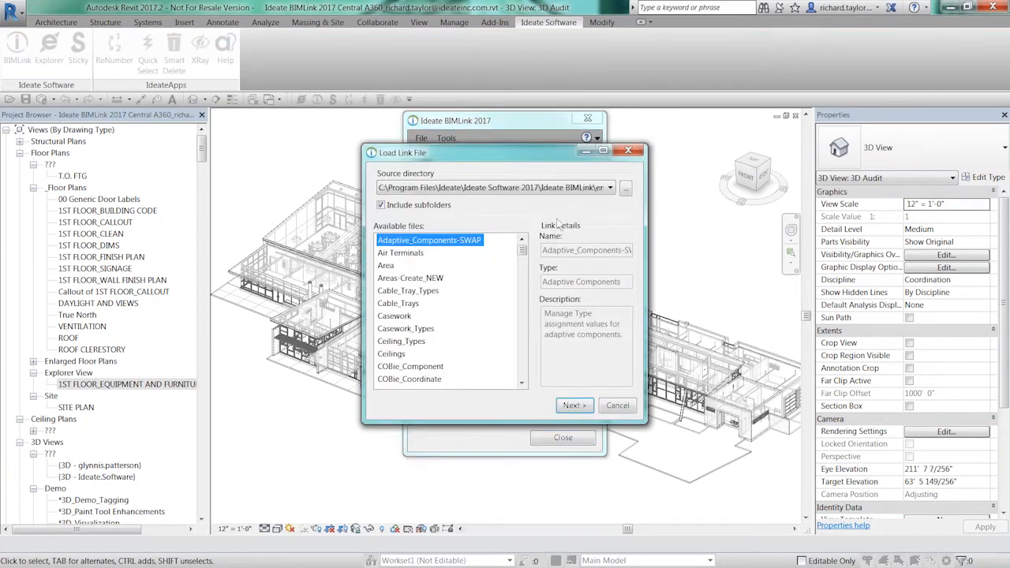
pyautogui.click(609, 189)
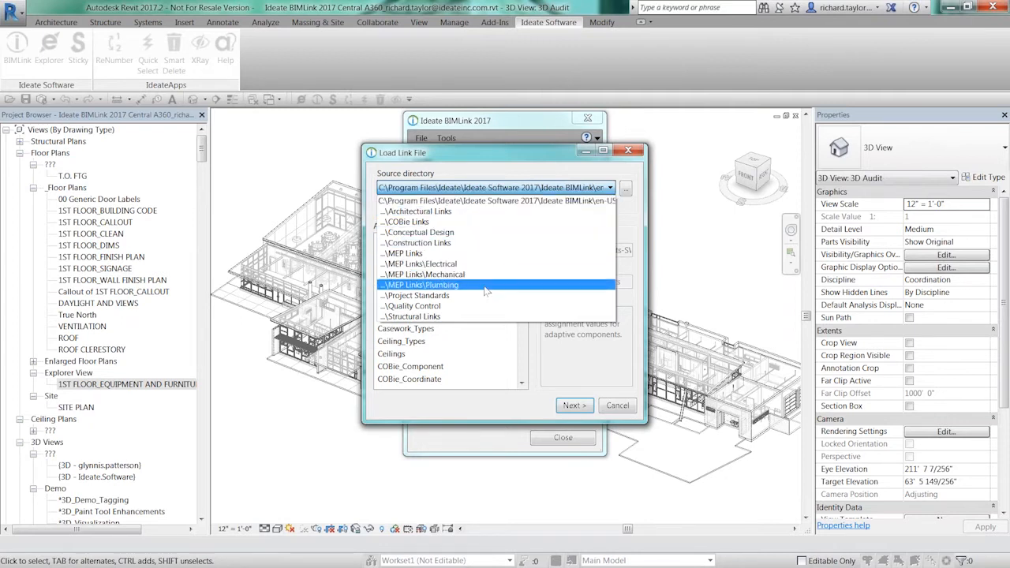
pyautogui.click(444, 307)
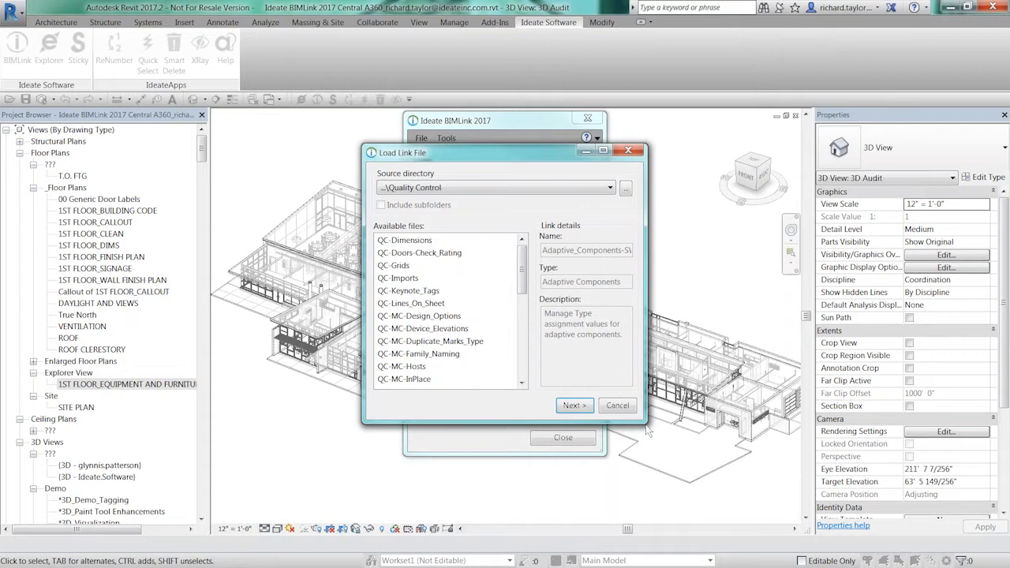
pyautogui.moveTo(647, 430); pyautogui.dragTo(754, 502)
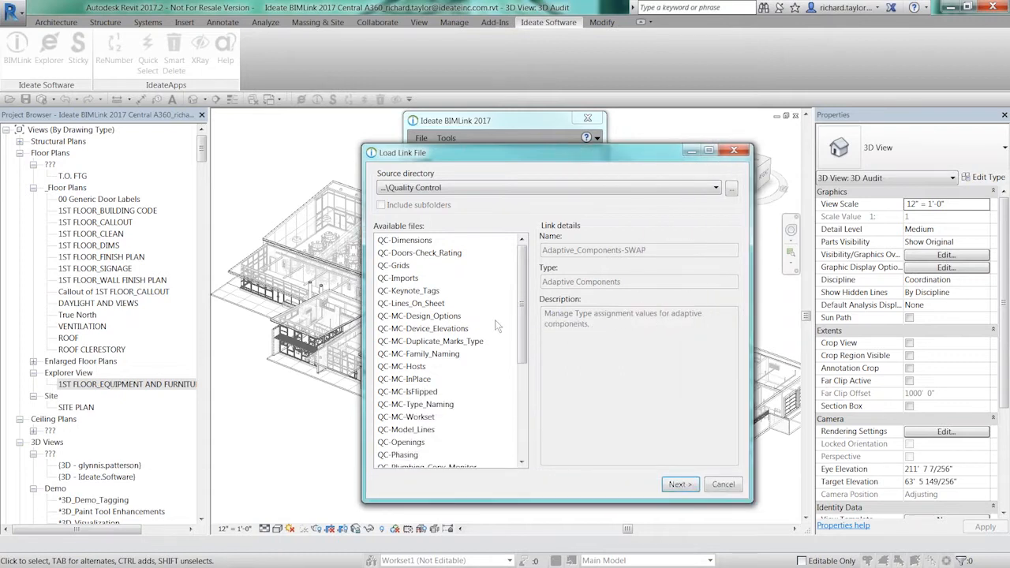
# - Review the descriptions of the QC-Openings, QC-Phasing, QC-Room_Naming and QC-Views_Compare sample links, and leave without loading any
pyautogui.moveTo(524, 320); pyautogui.dragTo(529, 388)
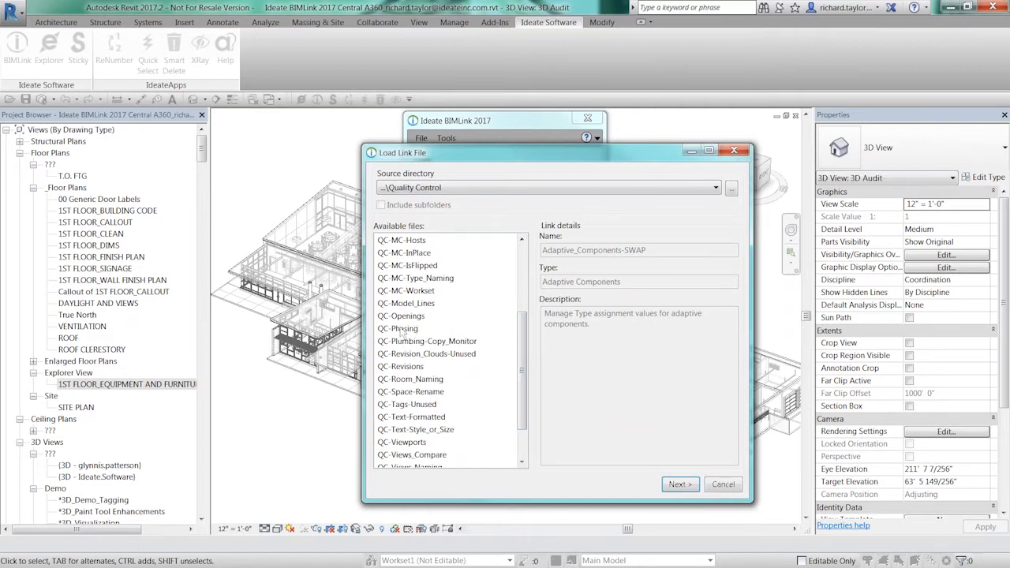
pyautogui.moveTo(521, 357); pyautogui.dragTo(520, 383)
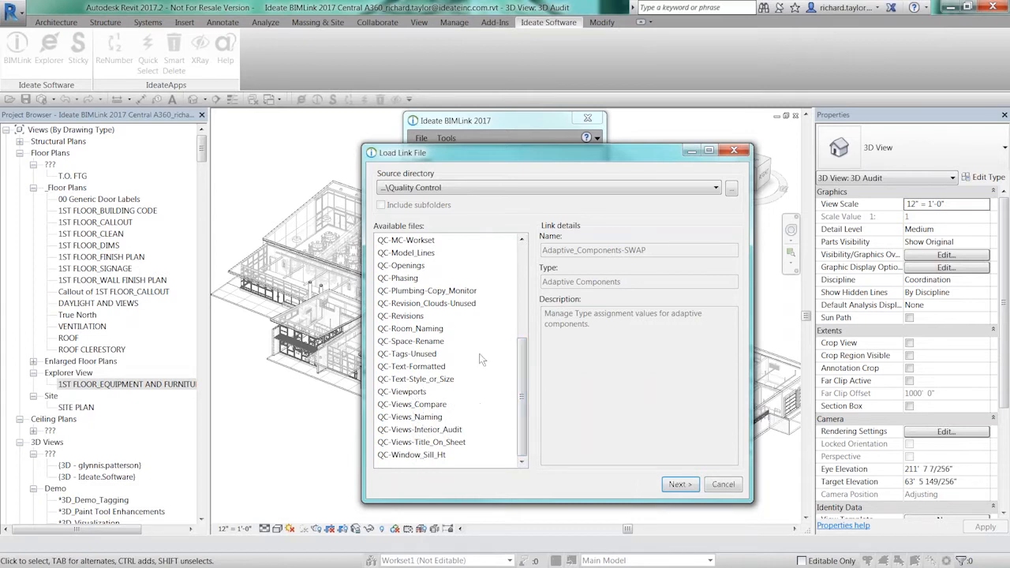
pyautogui.moveTo(519, 389); pyautogui.dragTo(521, 340)
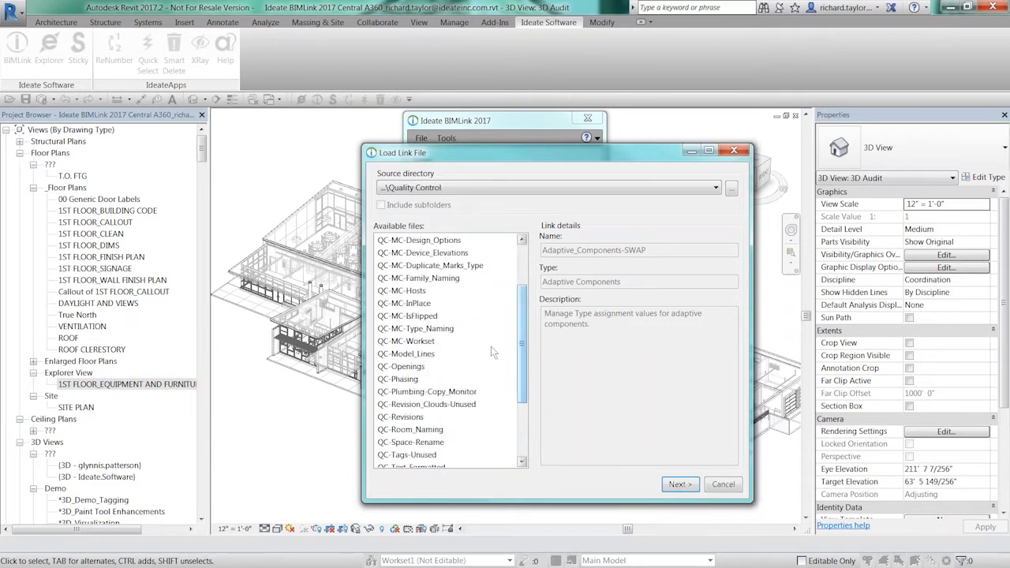
pyautogui.click(404, 368)
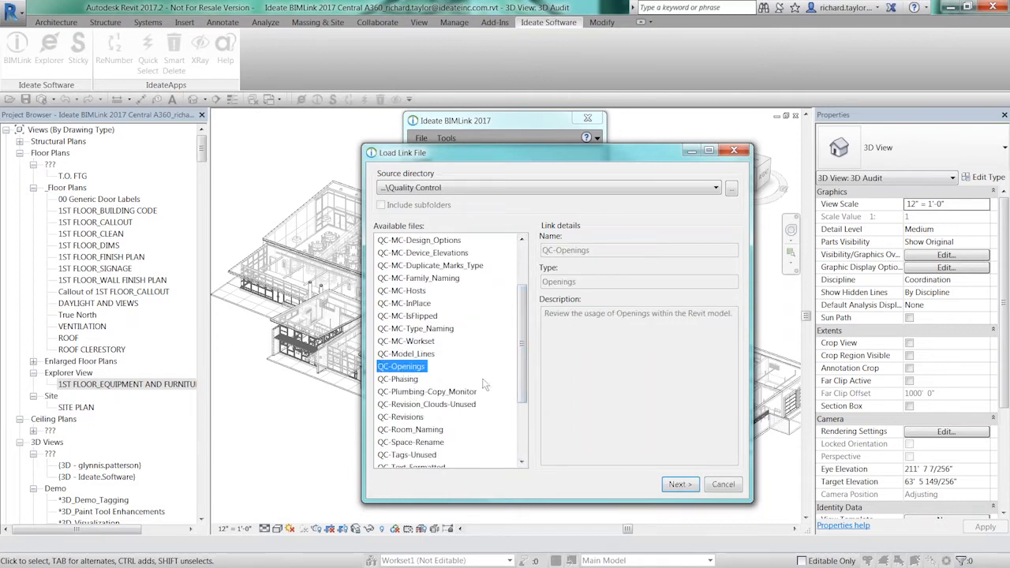
pyautogui.click(408, 379)
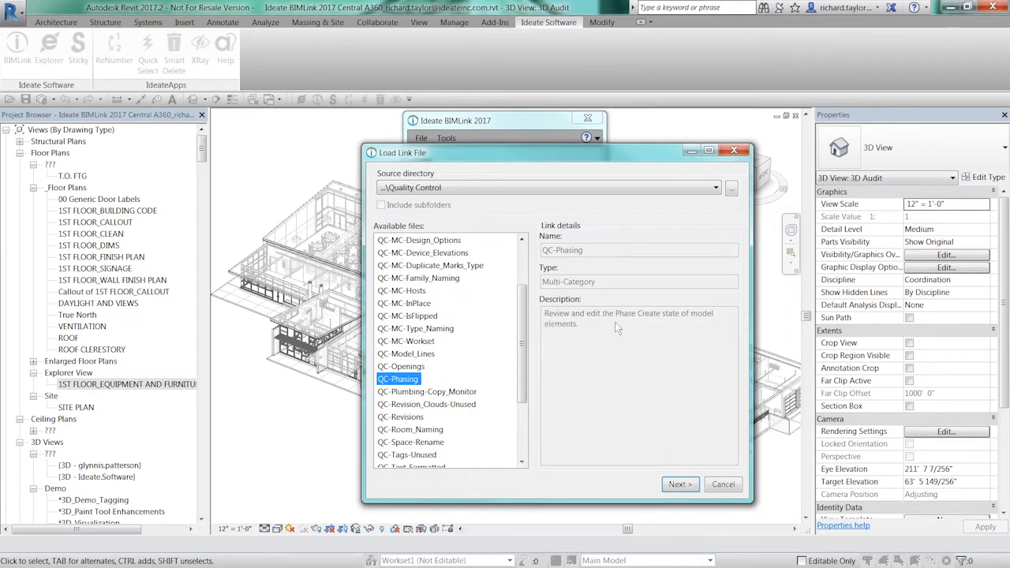
pyautogui.click(418, 430)
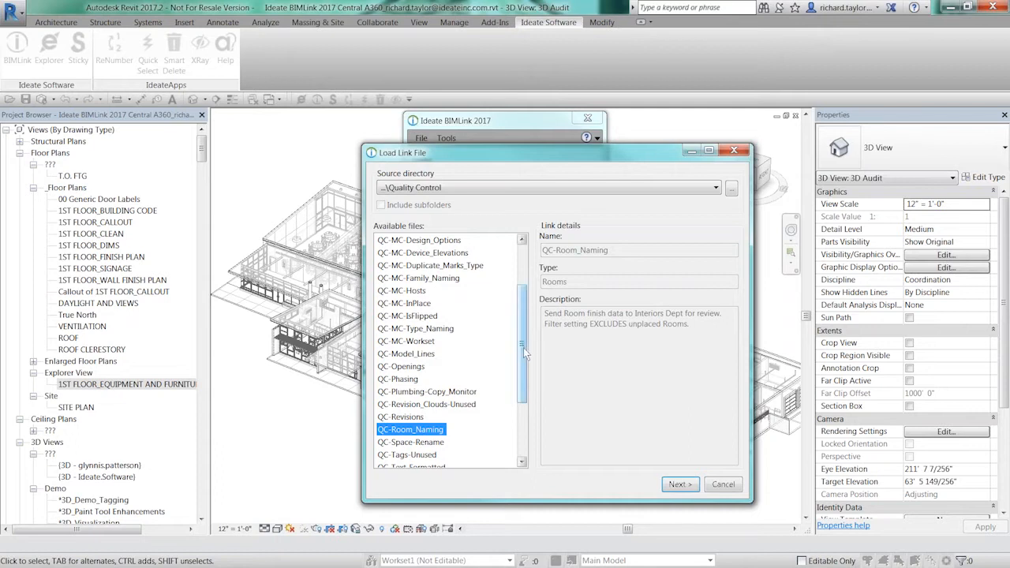
pyautogui.moveTo(524, 347); pyautogui.dragTo(523, 399)
pyautogui.click(427, 404)
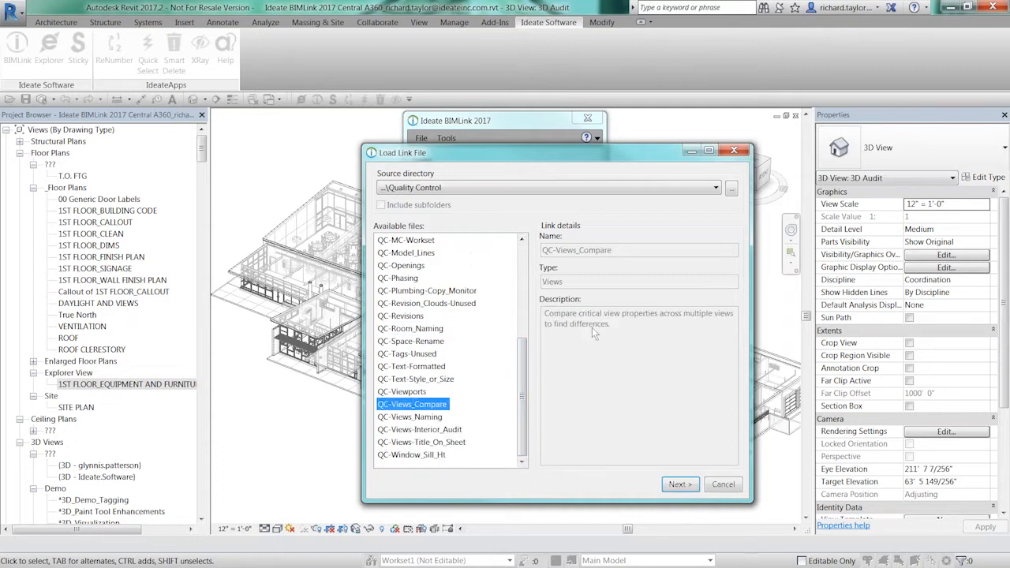
pyautogui.click(599, 187)
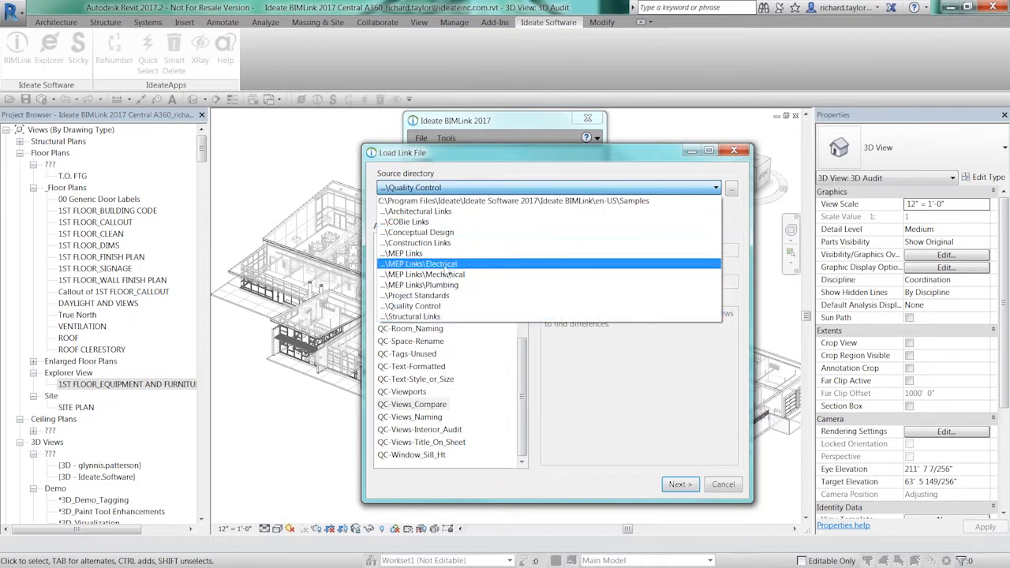
pyautogui.click(470, 158)
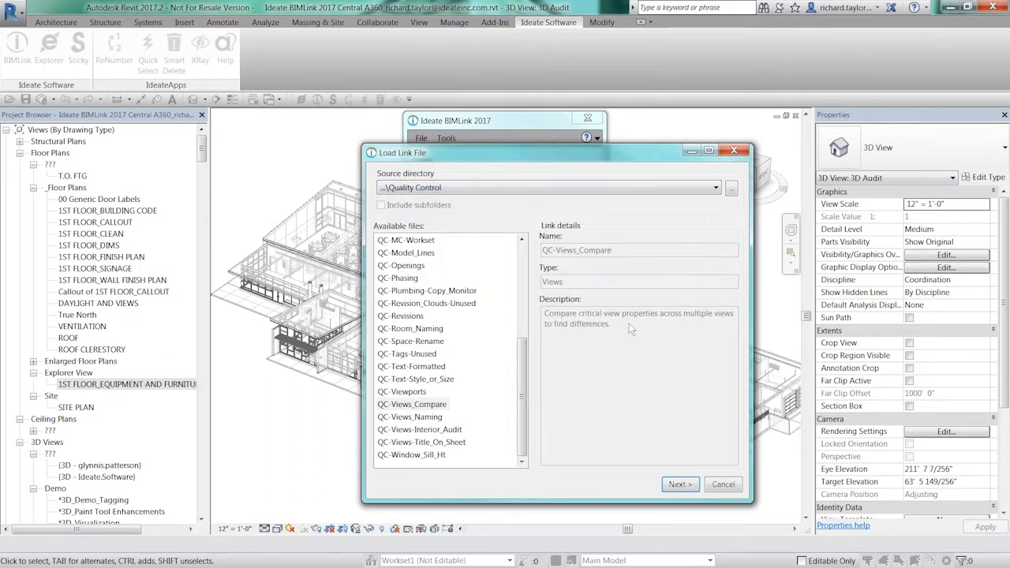
pyautogui.click(721, 484)
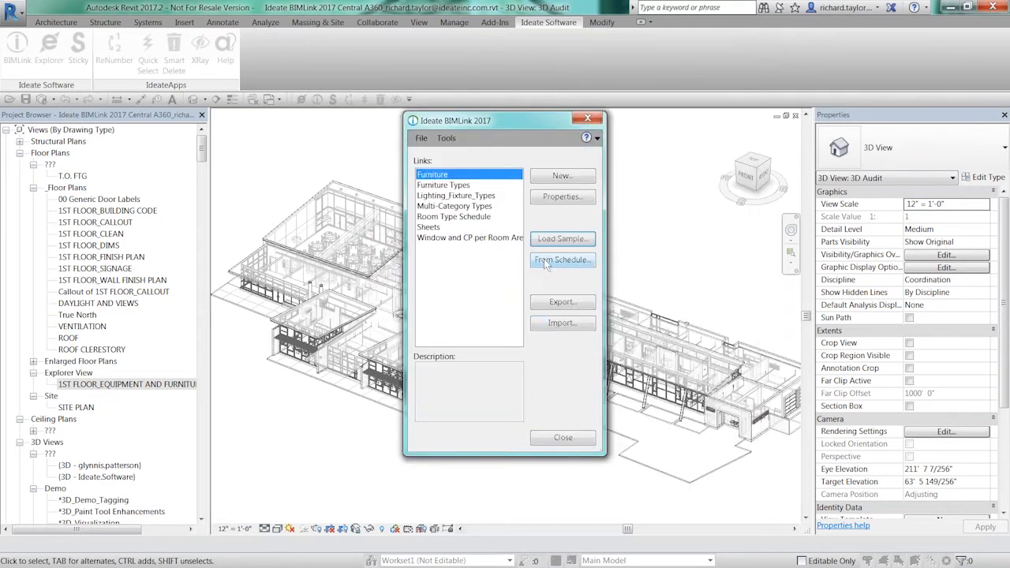
# - Create a new instance link from the existing Room Schedule and continue to its properties
pyautogui.click(548, 260)
pyautogui.moveTo(542, 202); pyautogui.dragTo(547, 263)
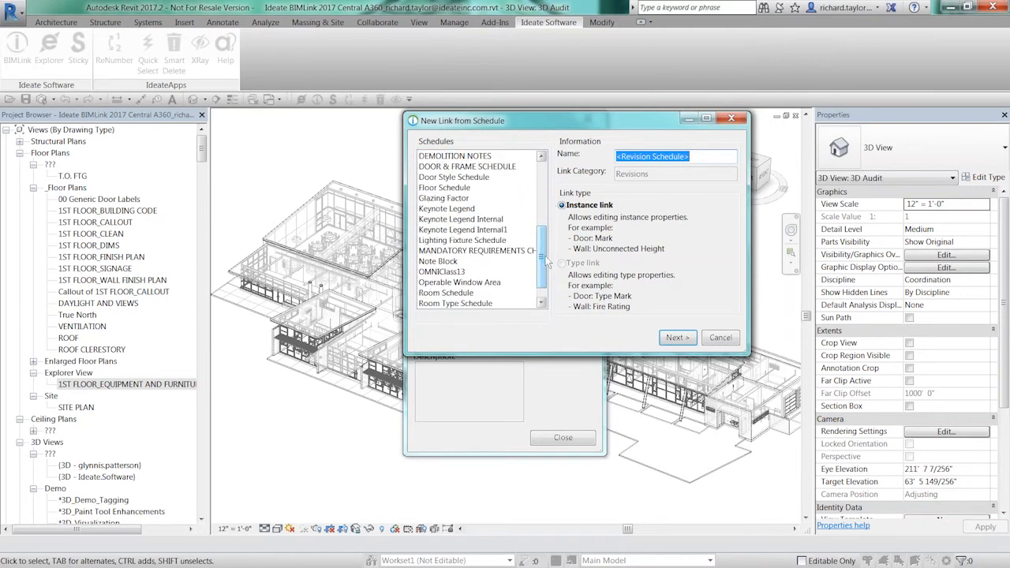
pyautogui.click(466, 295)
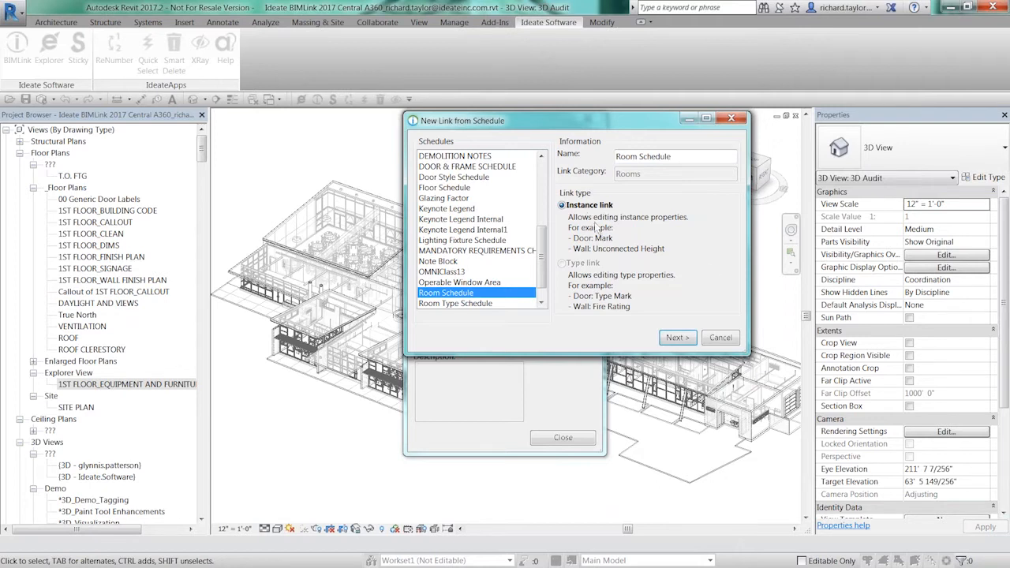
pyautogui.click(679, 337)
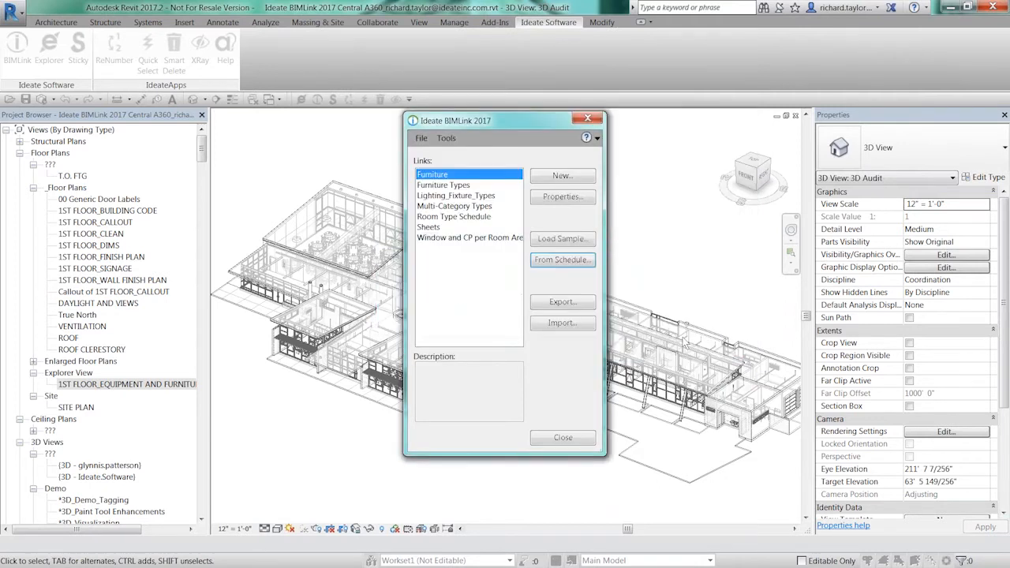
pyautogui.moveTo(598, 126); pyautogui.dragTo(499, 137)
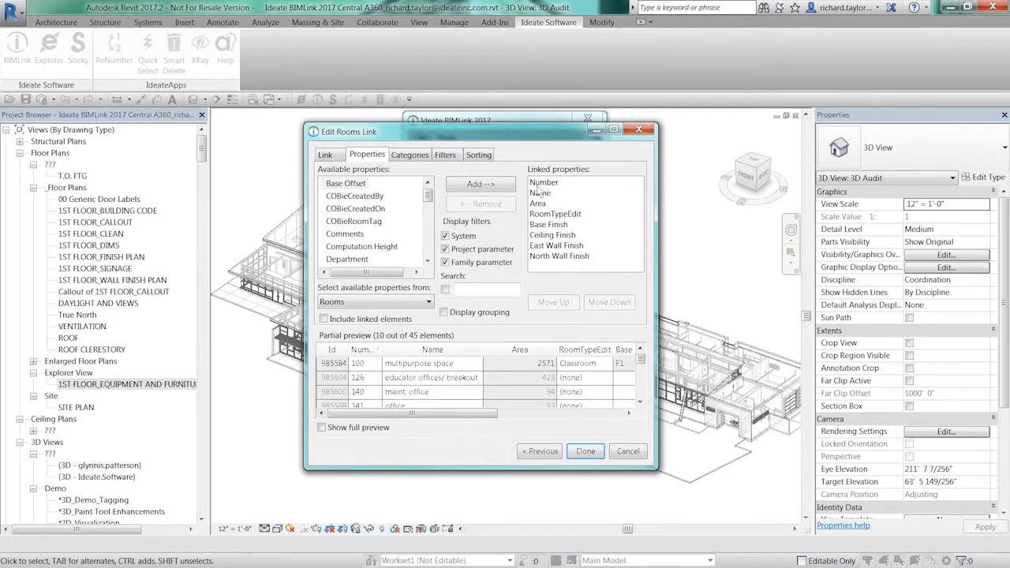
# - Remove Base Finish, Ceiling Finish, East Wall Finish and North Wall Finish from the link's linked properties
pyautogui.click(558, 227)
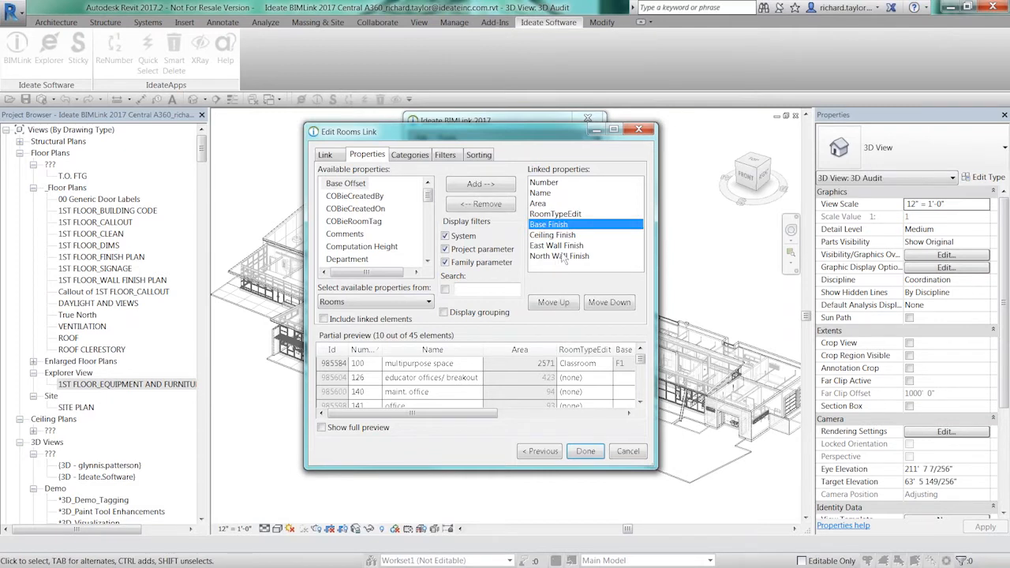
pyautogui.keyDown('shift'); pyautogui.click(563, 257); pyautogui.keyUp('shift')
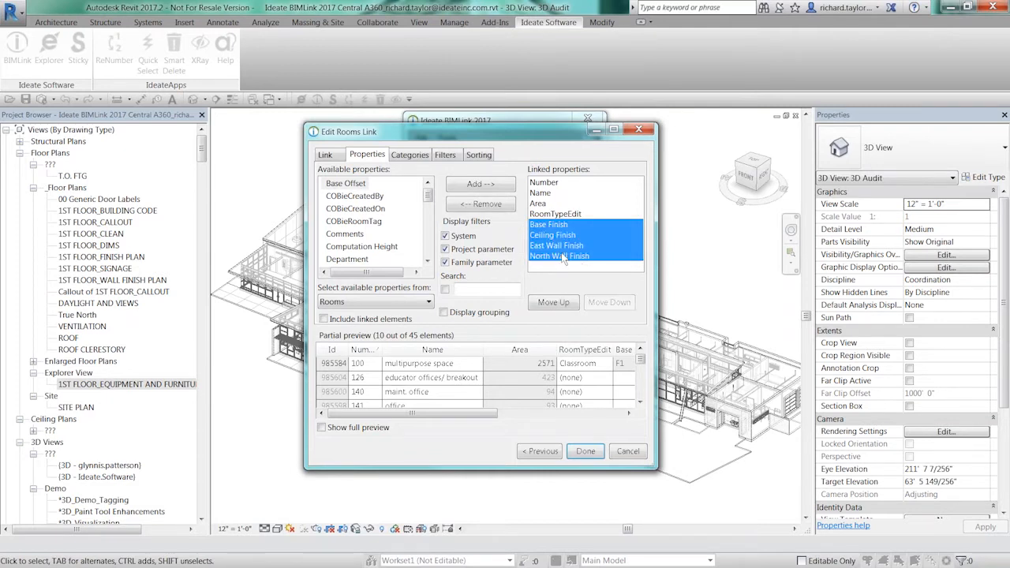
pyautogui.click(501, 207)
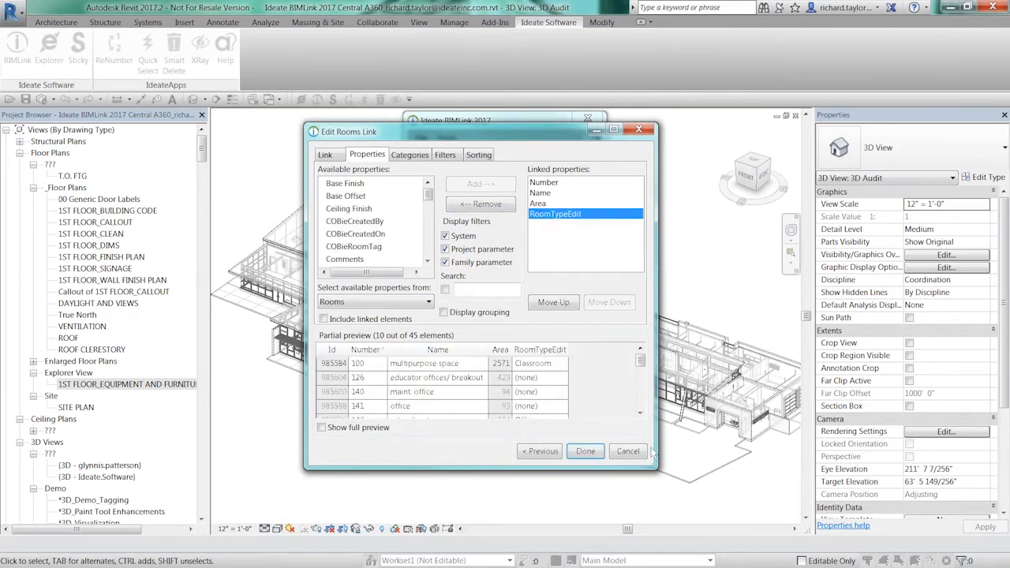
# - Enlarge the Edit Rooms Link window and add the Department property to the linked properties
pyautogui.moveTo(656, 469); pyautogui.dragTo(778, 510)
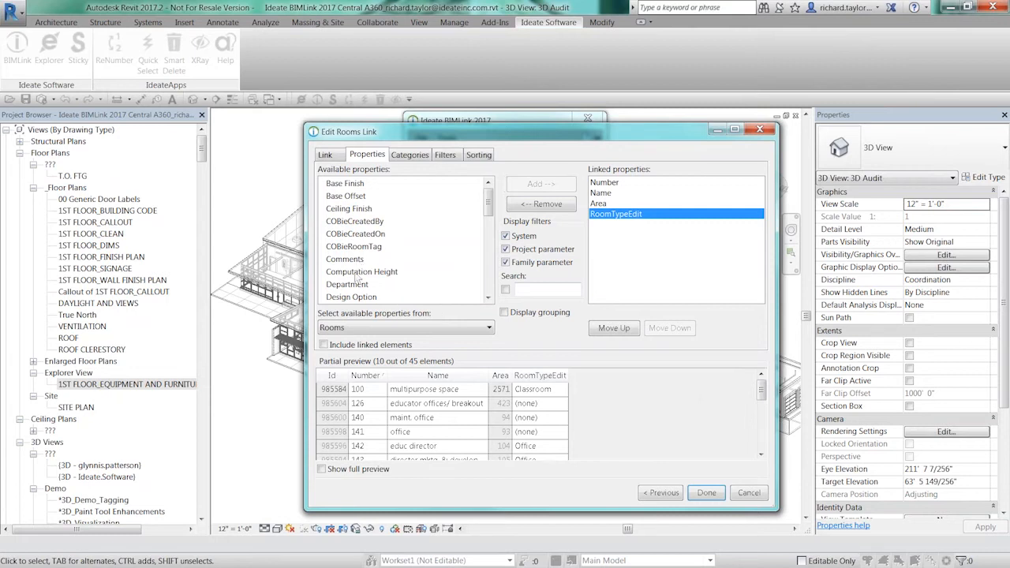
pyautogui.click(354, 288)
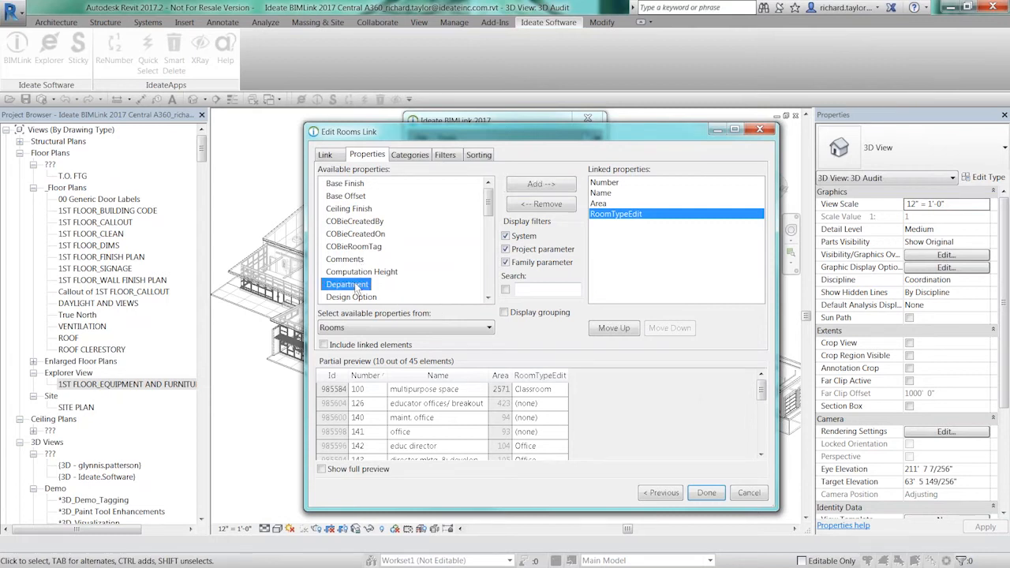
pyautogui.doubleClick(354, 287)
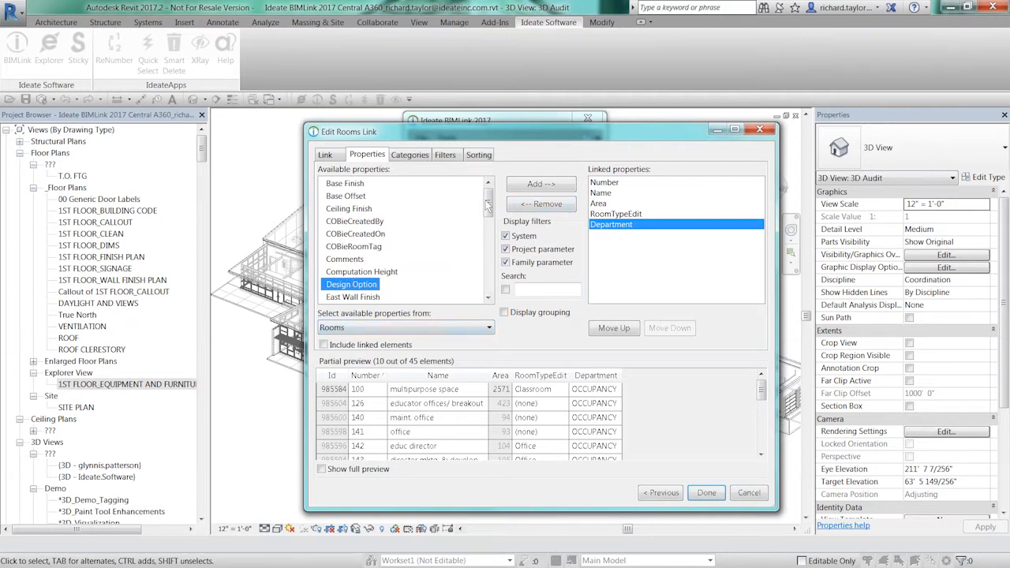
# - List the available properties from RVT Link to see what can be added to the rooms link
pyautogui.moveTo(490, 204)
pyautogui.mouseDown()
pyautogui.moveTo(490, 278)
pyautogui.moveTo(498, 203)
pyautogui.mouseUp()
pyautogui.click(489, 330)
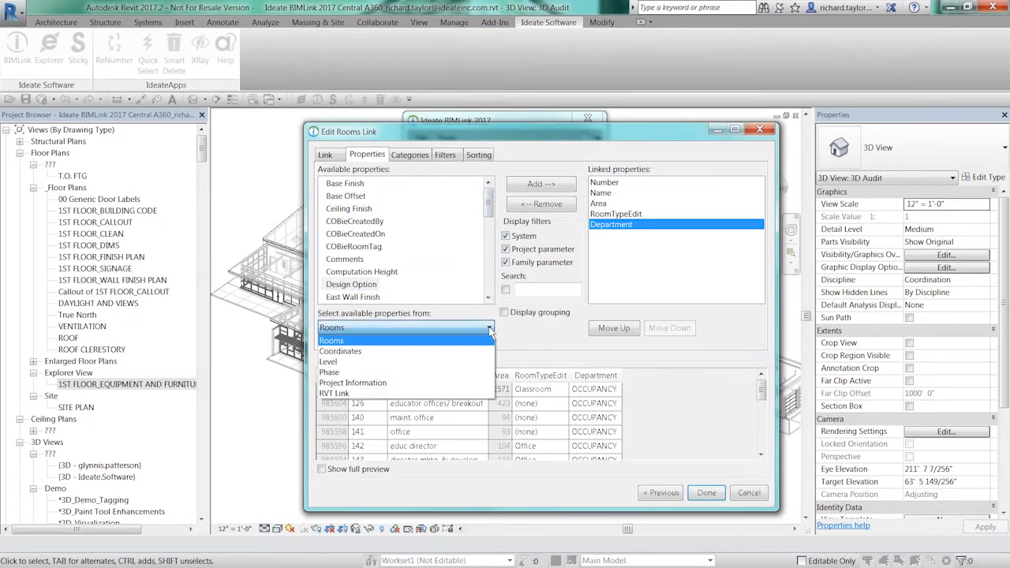
pyautogui.click(359, 393)
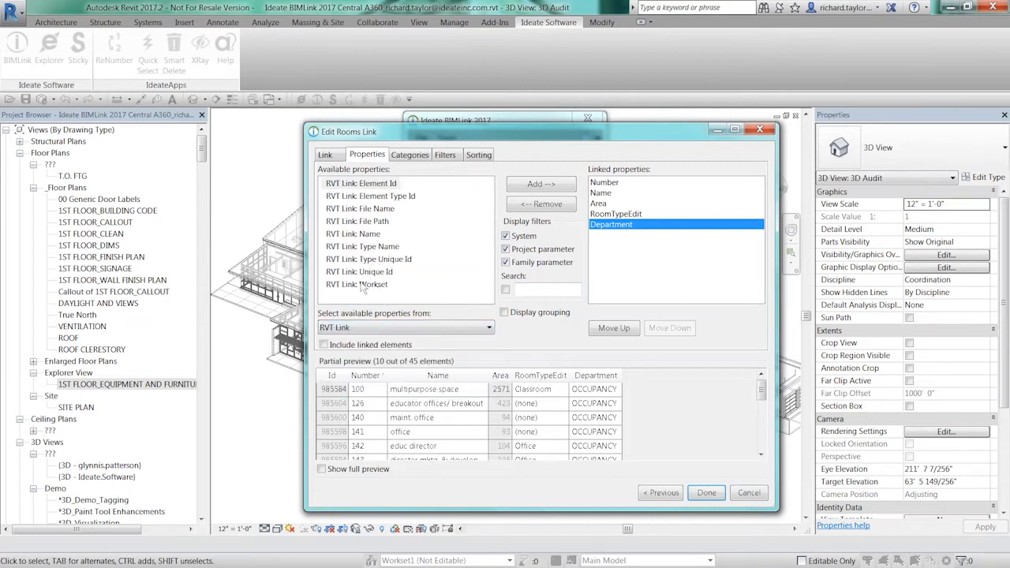
# - Add the Level: Name property from the Level properties to the link's linked properties
pyautogui.click(440, 331)
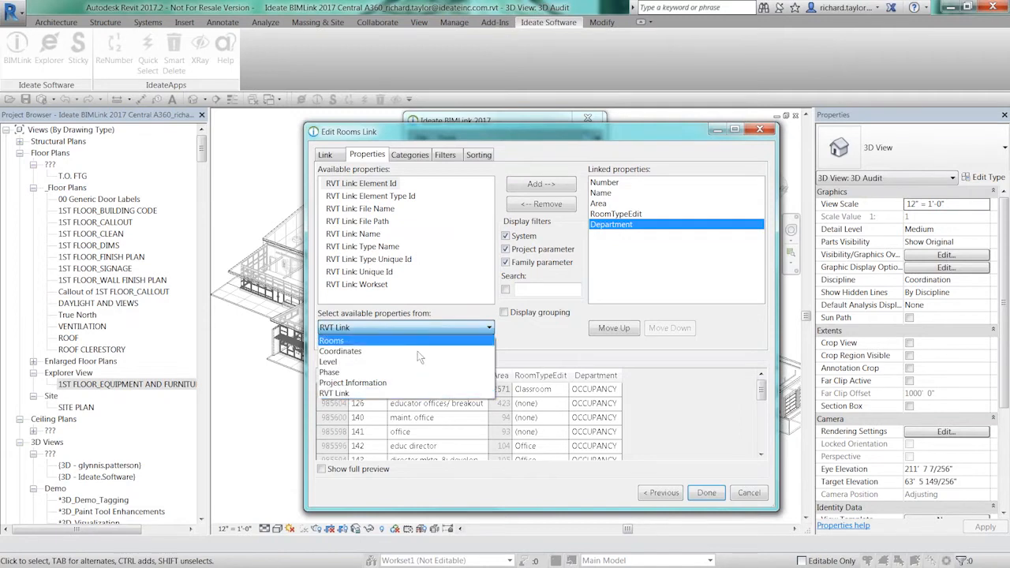
pyautogui.click(364, 361)
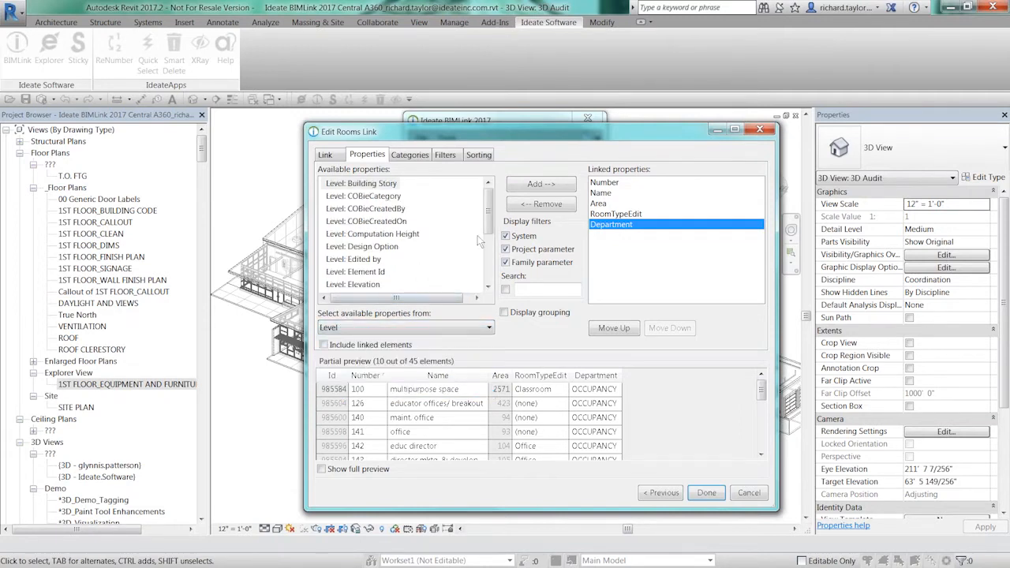
pyautogui.scroll(-3, 361, 274)
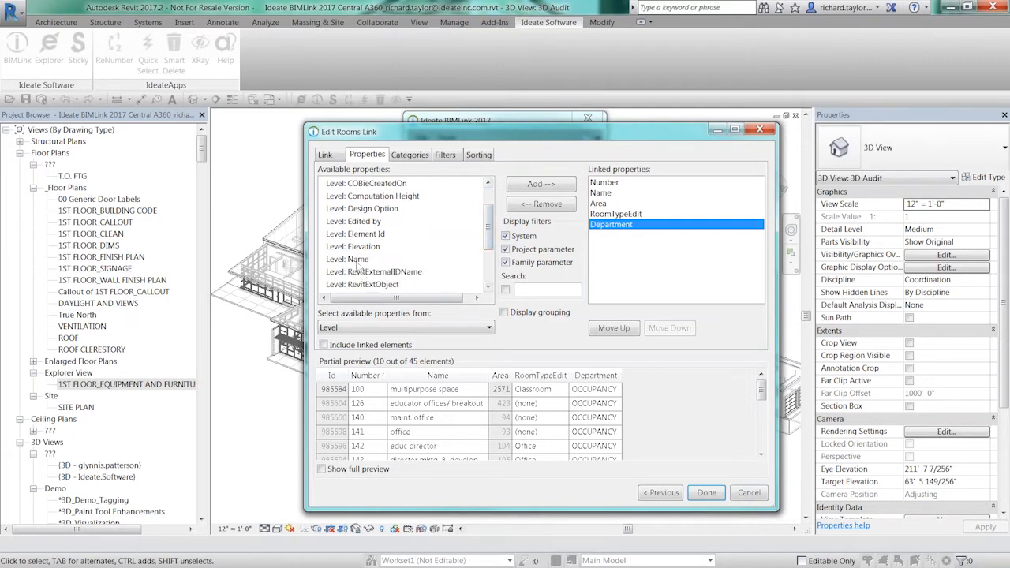
pyautogui.click(356, 263)
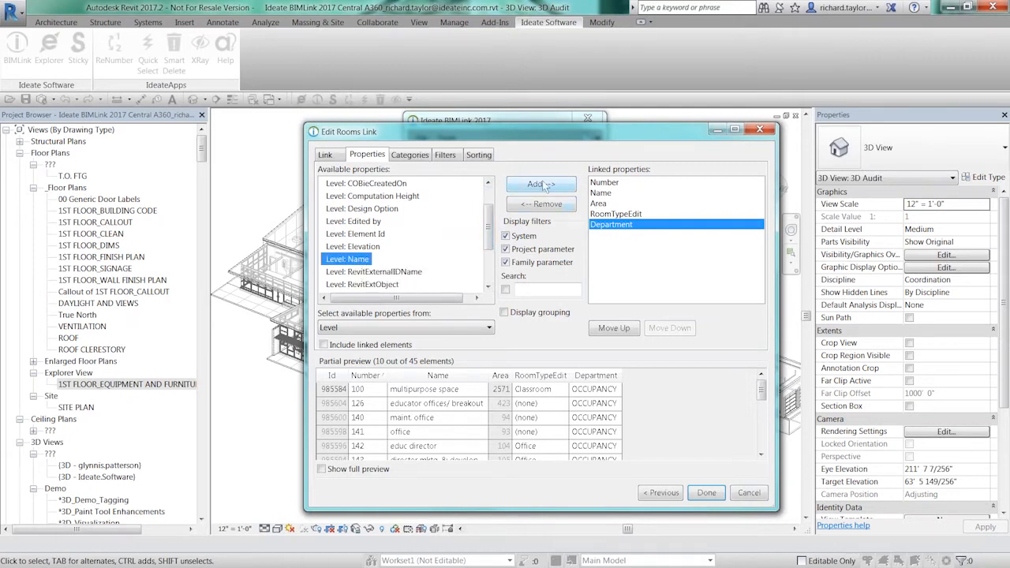
pyautogui.click(542, 185)
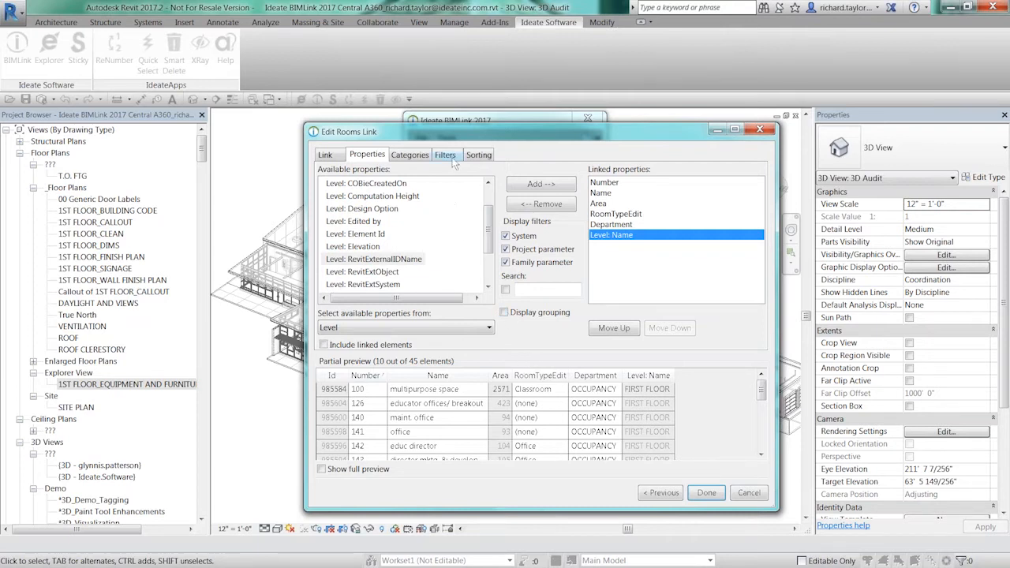
# - Check the link's sorting and add a property filter where Level: Name contains FIRST
pyautogui.click(479, 155)
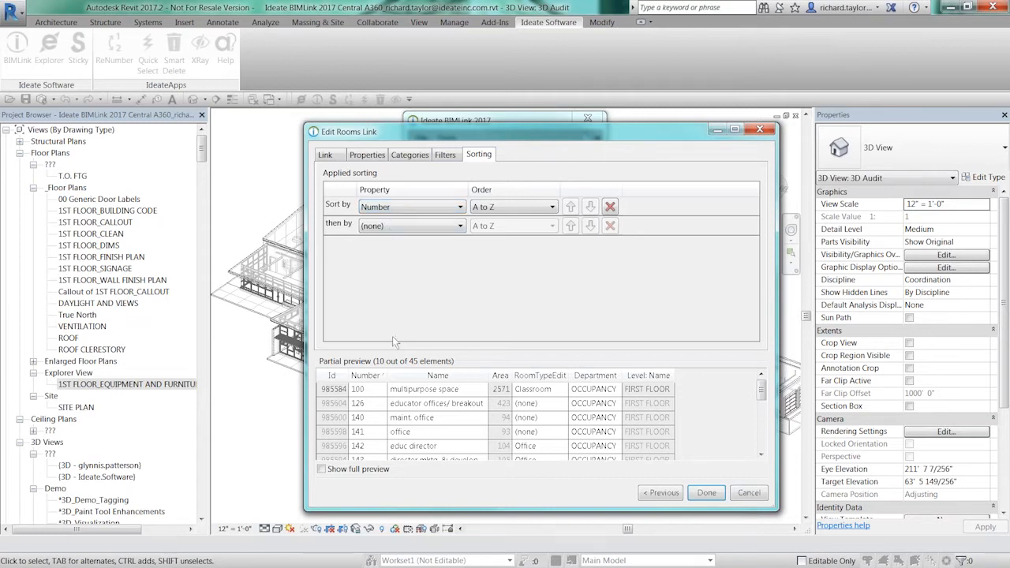
pyautogui.click(447, 157)
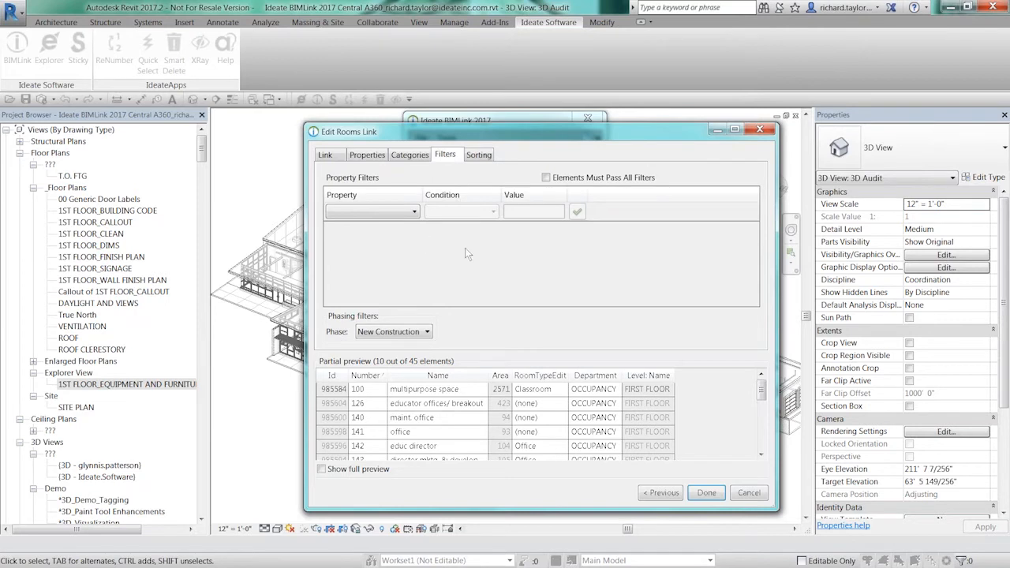
pyautogui.click(415, 212)
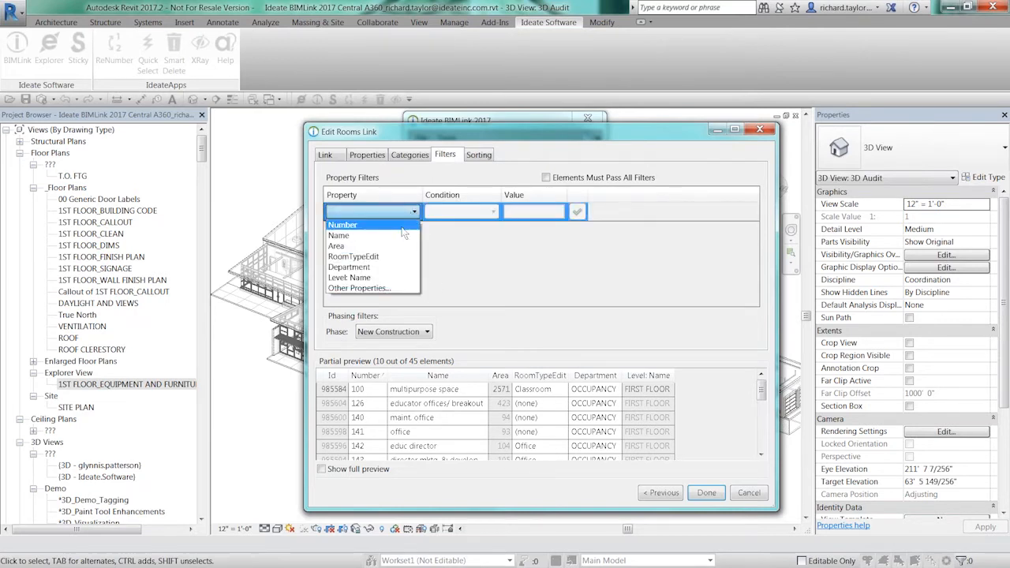
pyautogui.click(374, 278)
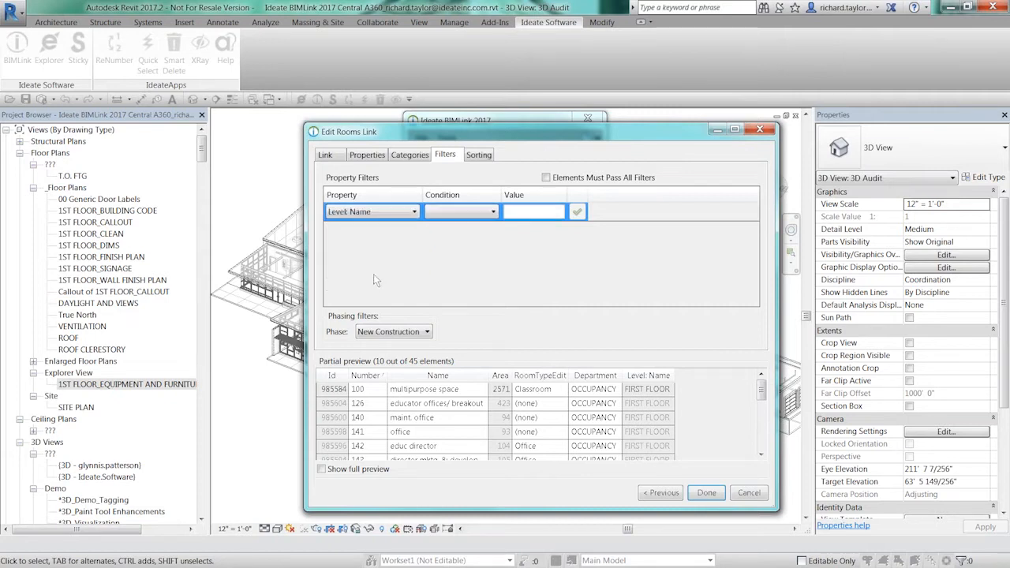
pyautogui.click(494, 212)
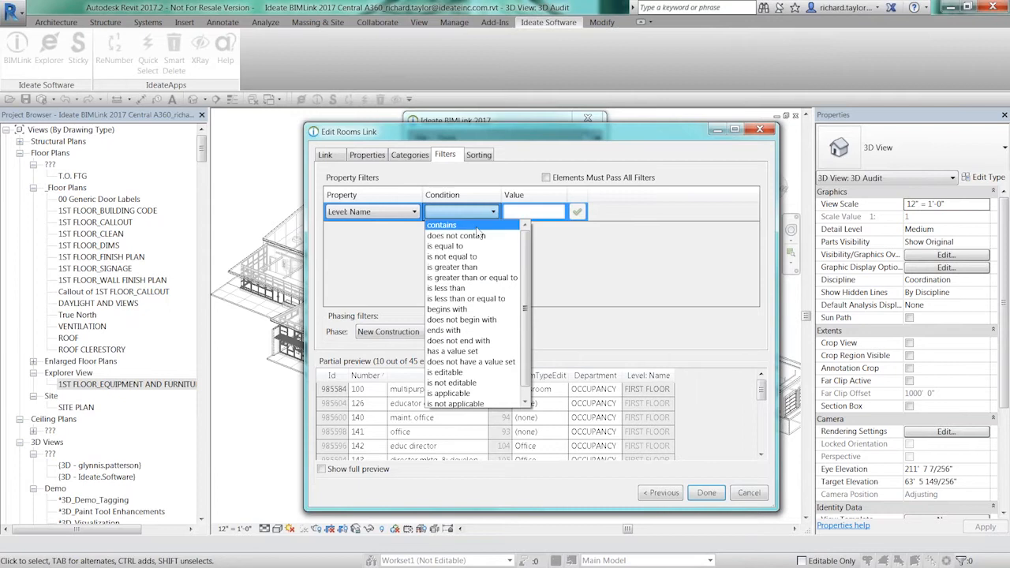
pyautogui.click(492, 224)
pyautogui.write('FIRST')
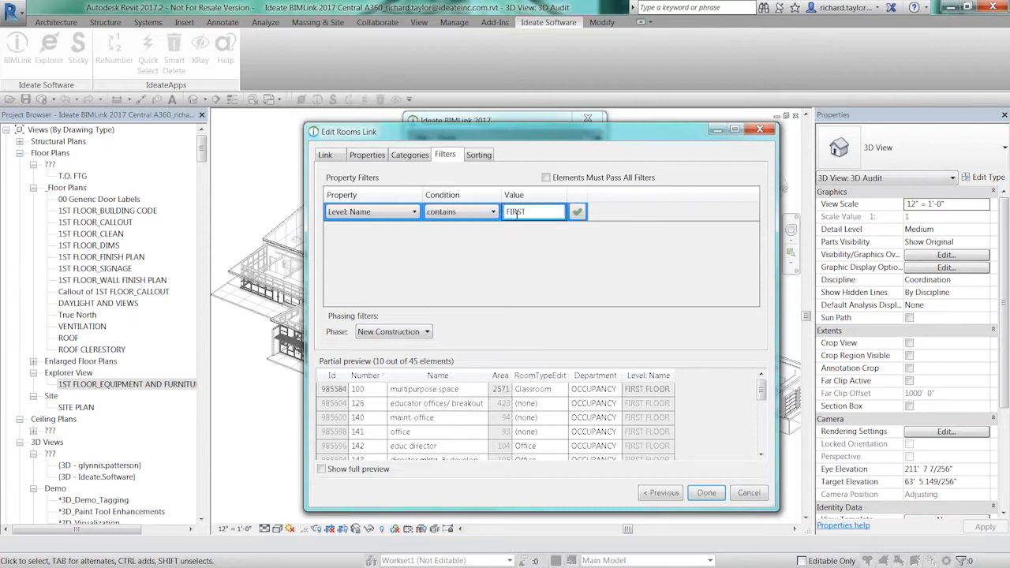
pyautogui.click(577, 212)
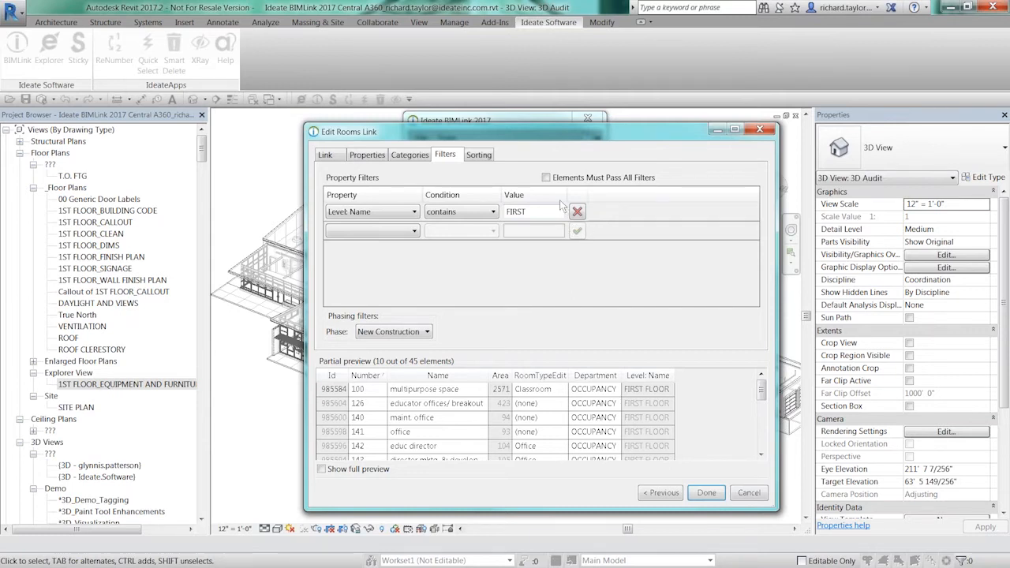
# - Try a second property filter where Number contains 100, with Elements Must Pass All Filters off
pyautogui.click(546, 178)
pyautogui.click(546, 178)
pyautogui.click(414, 232)
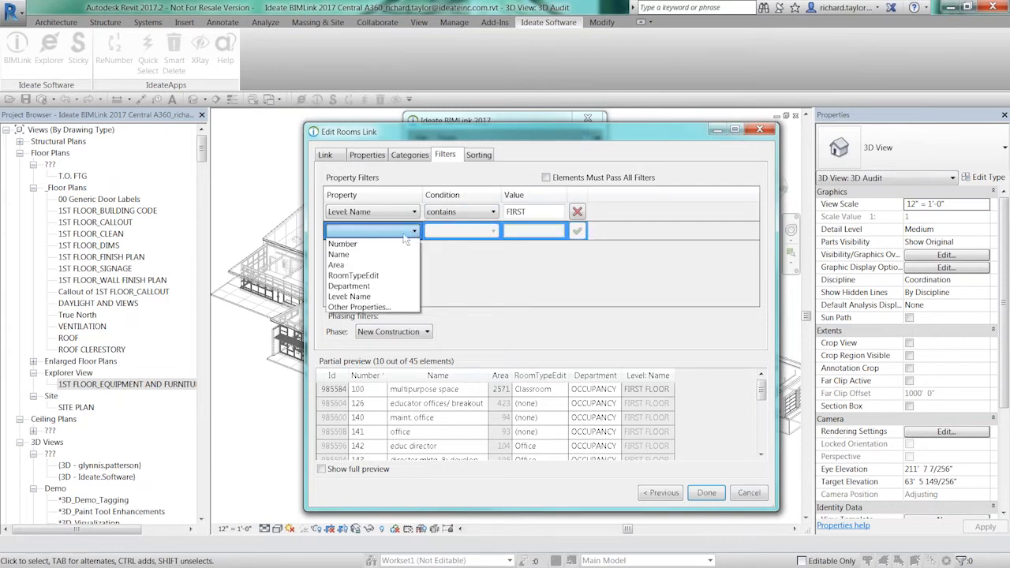
pyautogui.click(351, 244)
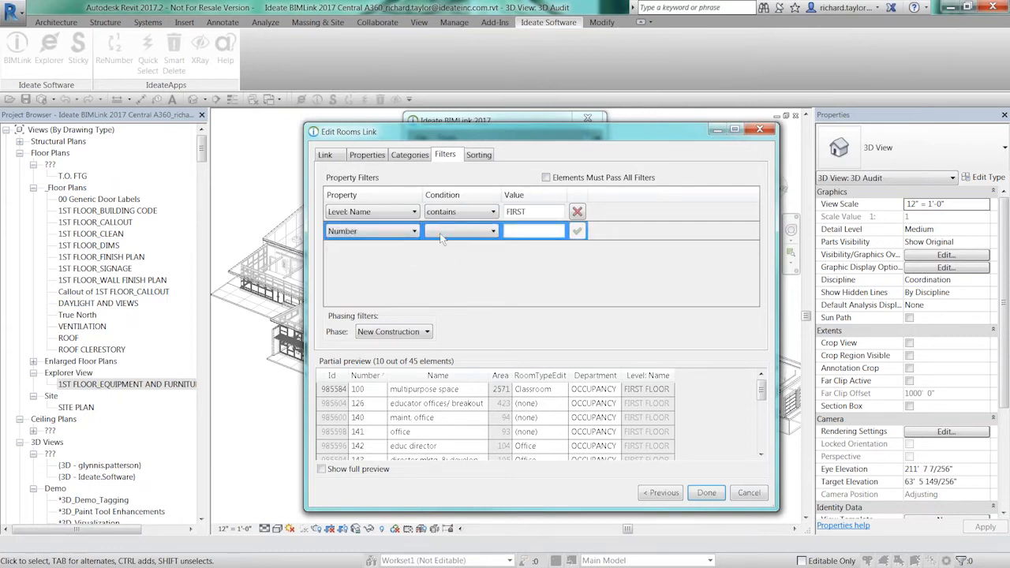
pyautogui.click(492, 238)
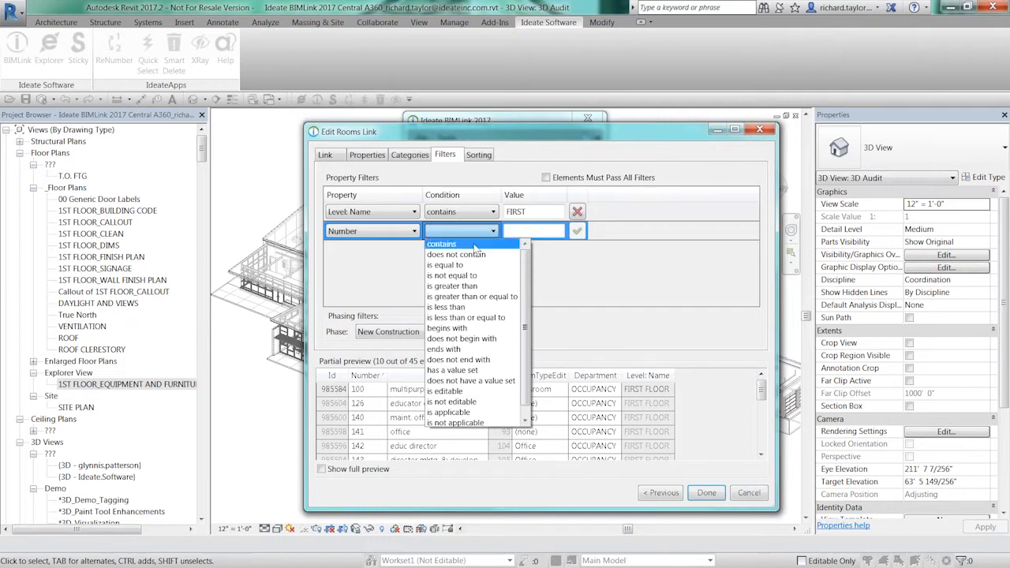
pyautogui.click(482, 244)
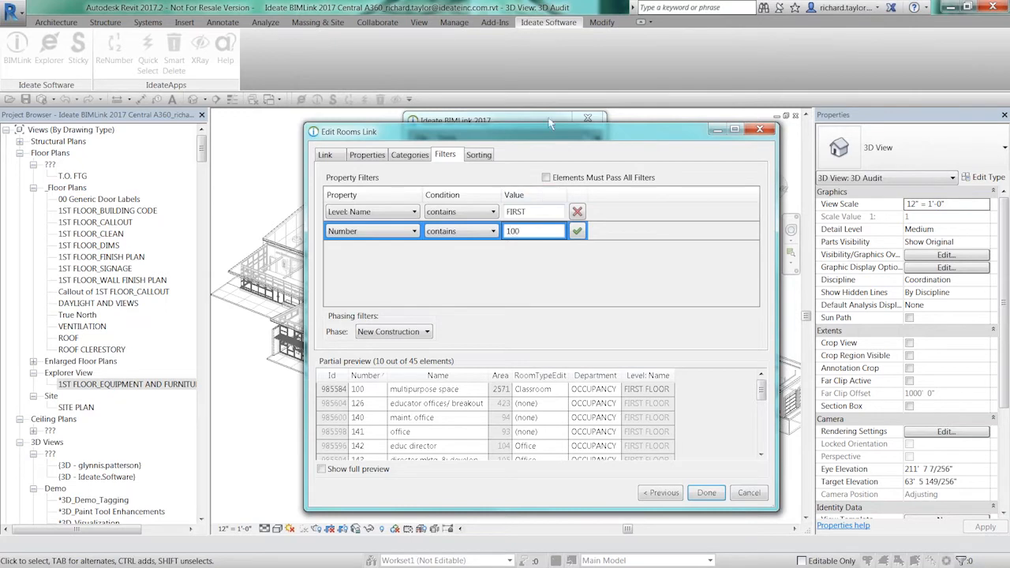
pyautogui.click(577, 231)
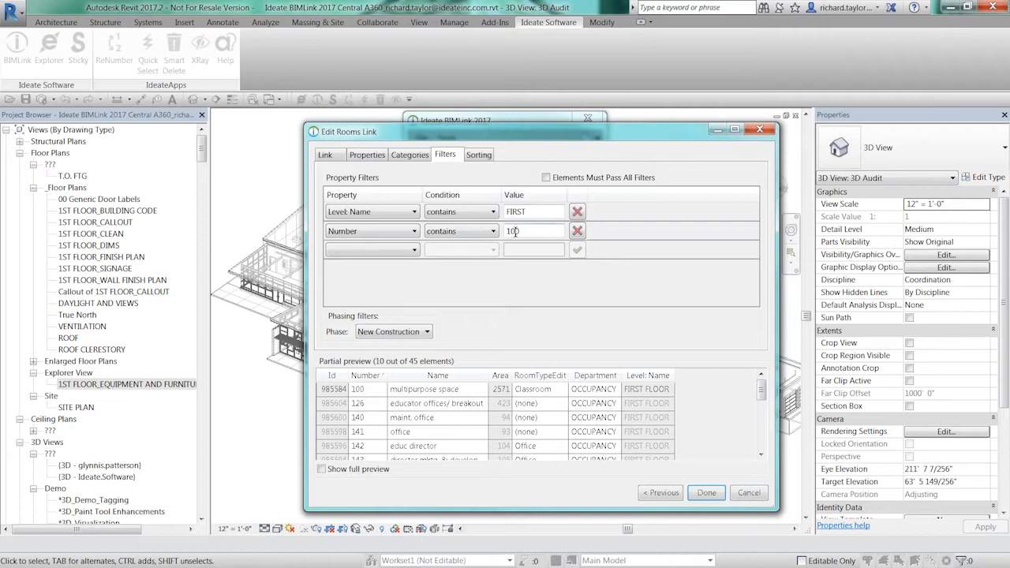
# - Try Elements Must Pass All Filters, turn it back off, and remove the Number filter
pyautogui.click(545, 177)
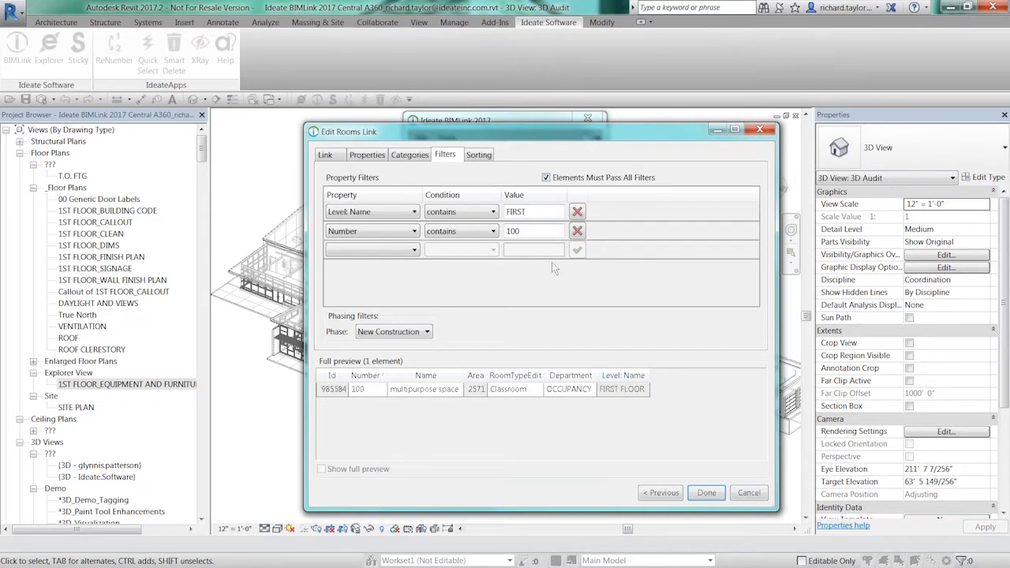
pyautogui.click(546, 178)
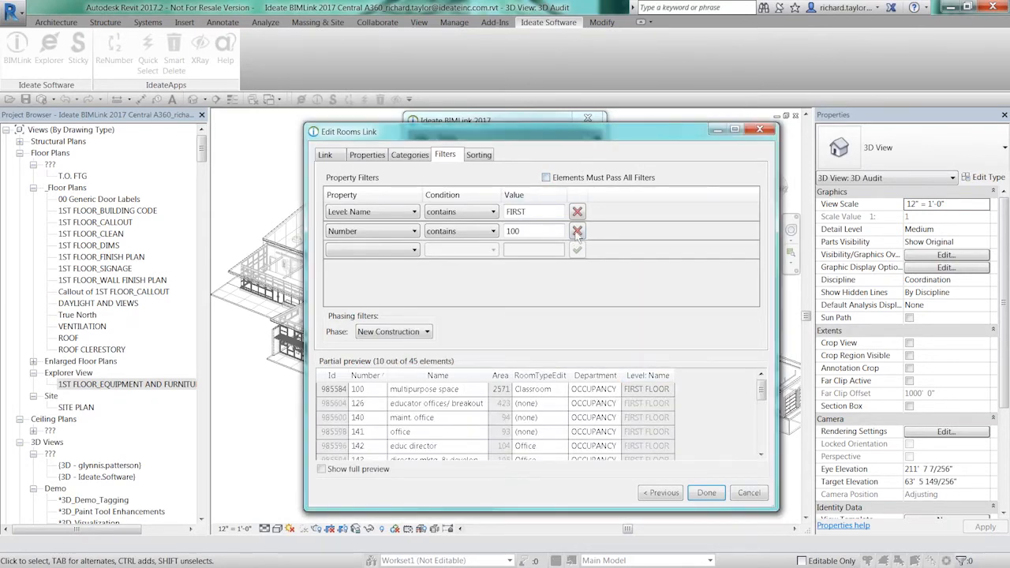
pyautogui.click(577, 231)
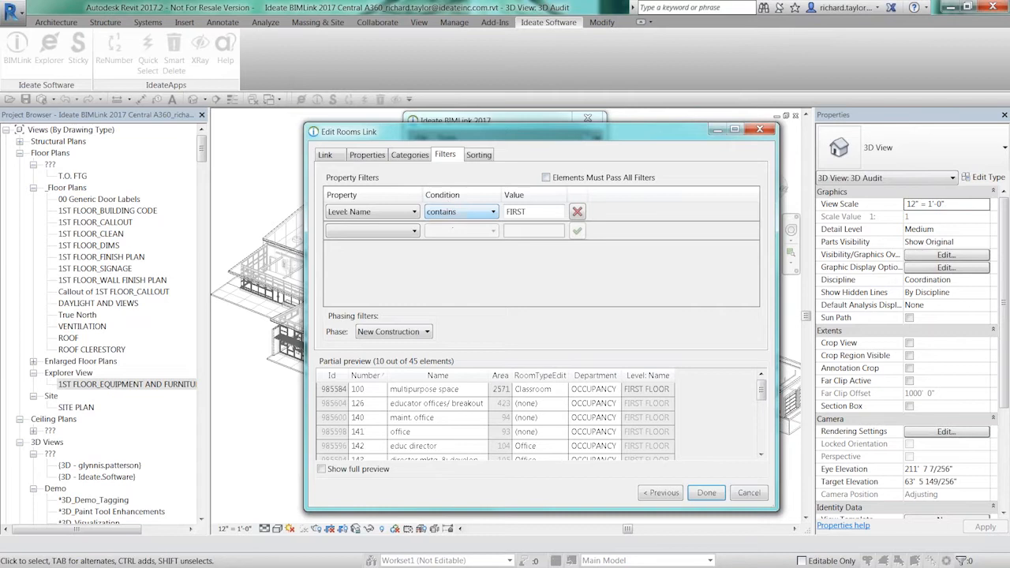
# - Return to the link's properties, reposition the Edit Rooms Link window, and finish editing the Room Schedule link
pyautogui.click(371, 155)
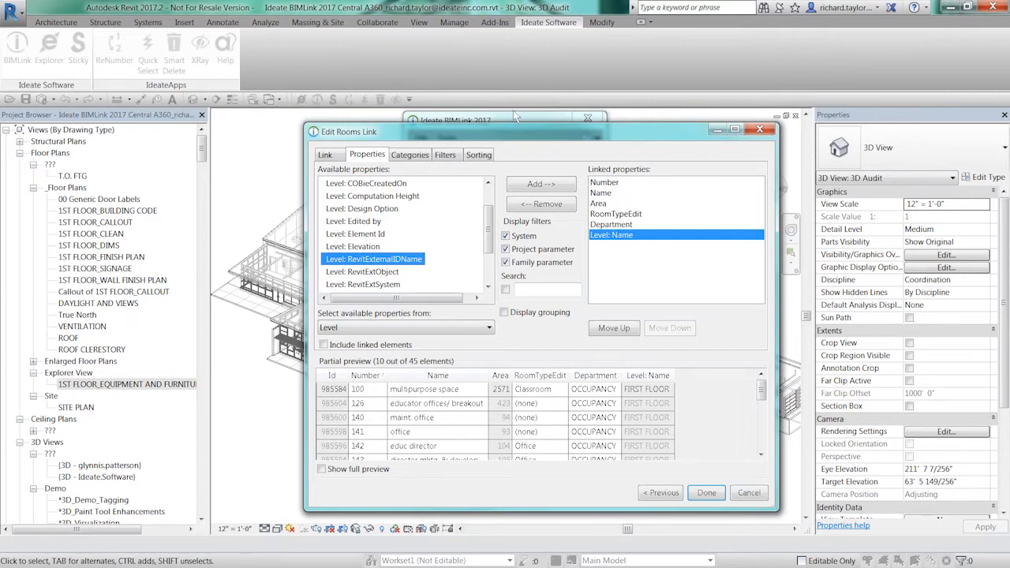
pyautogui.moveTo(501, 138); pyautogui.dragTo(435, 131)
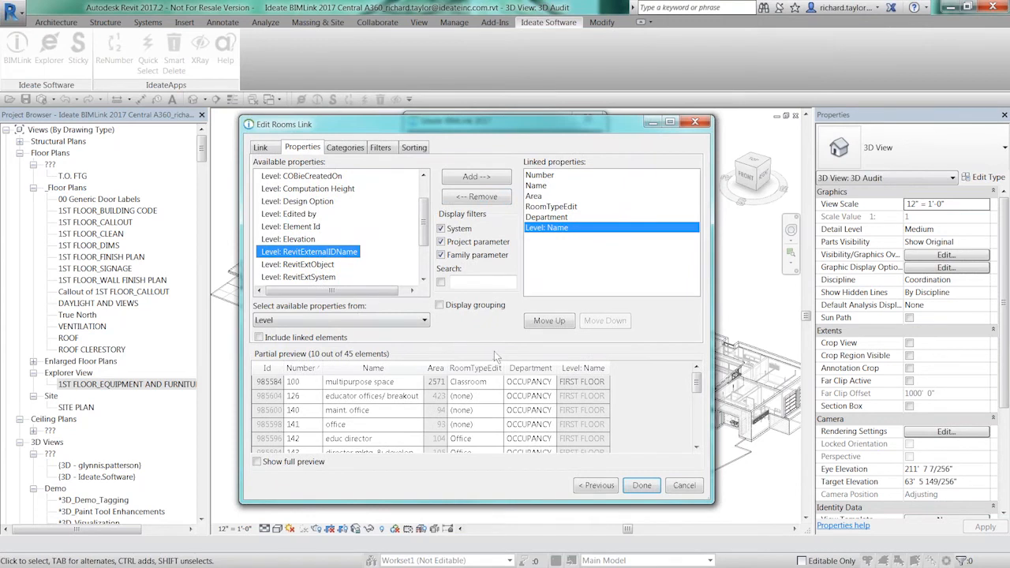
pyautogui.click(642, 485)
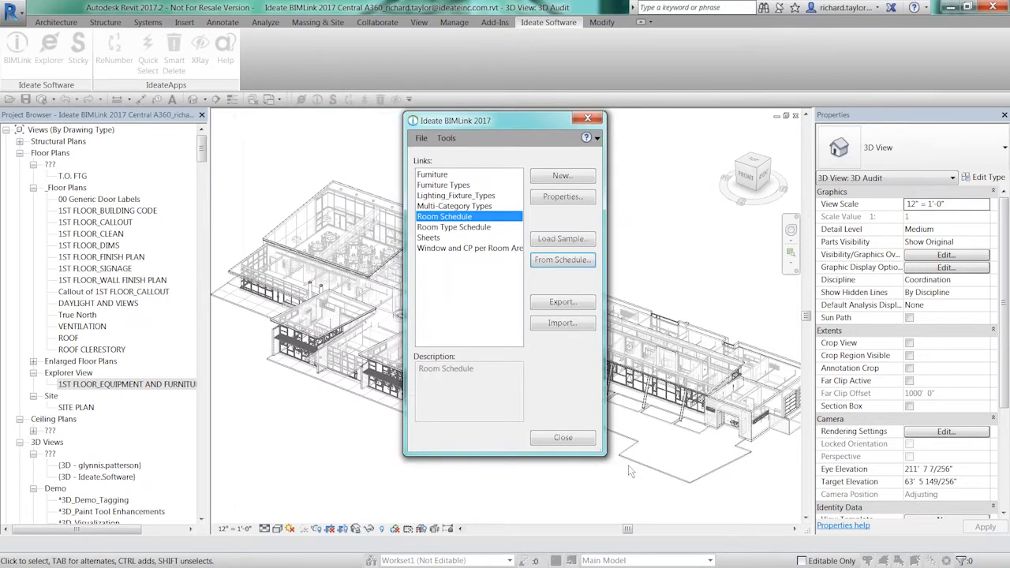
# - Export the Room Schedule link to Room Schedule.xlsx, overwriting the existing Room Schedule worksheet, and open the workbook in Excel
pyautogui.click(562, 302)
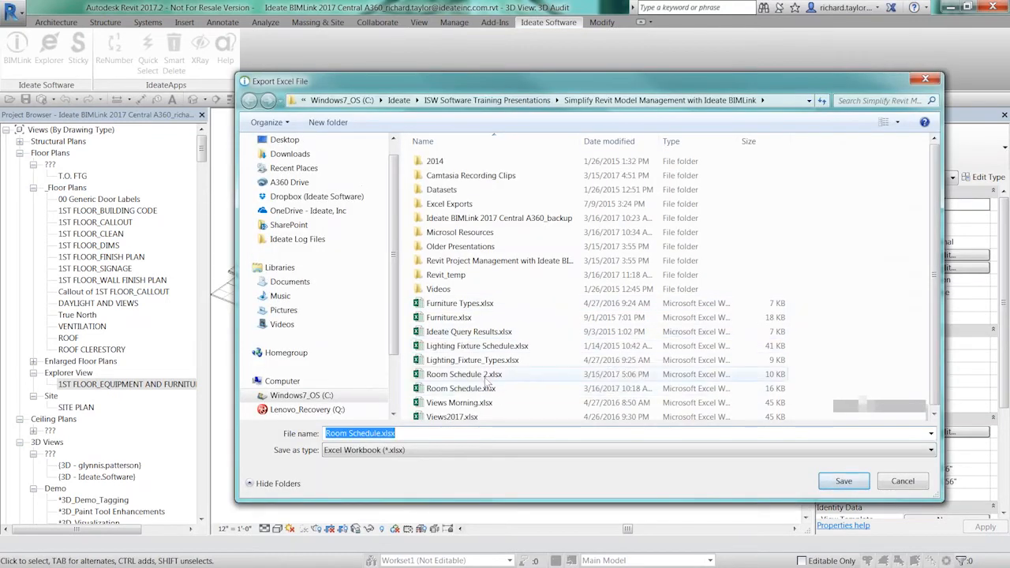
pyautogui.click(464, 389)
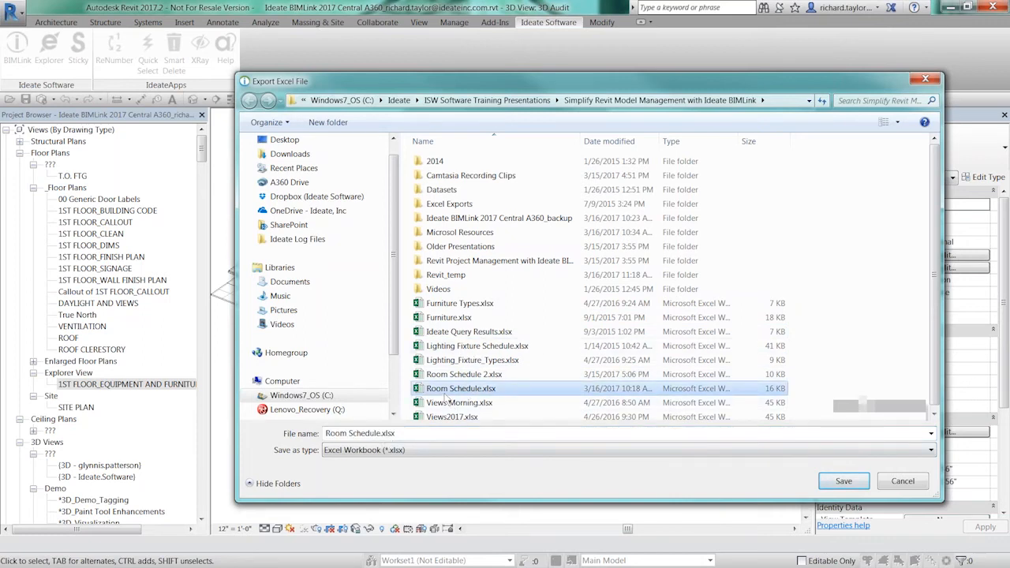
pyautogui.click(841, 481)
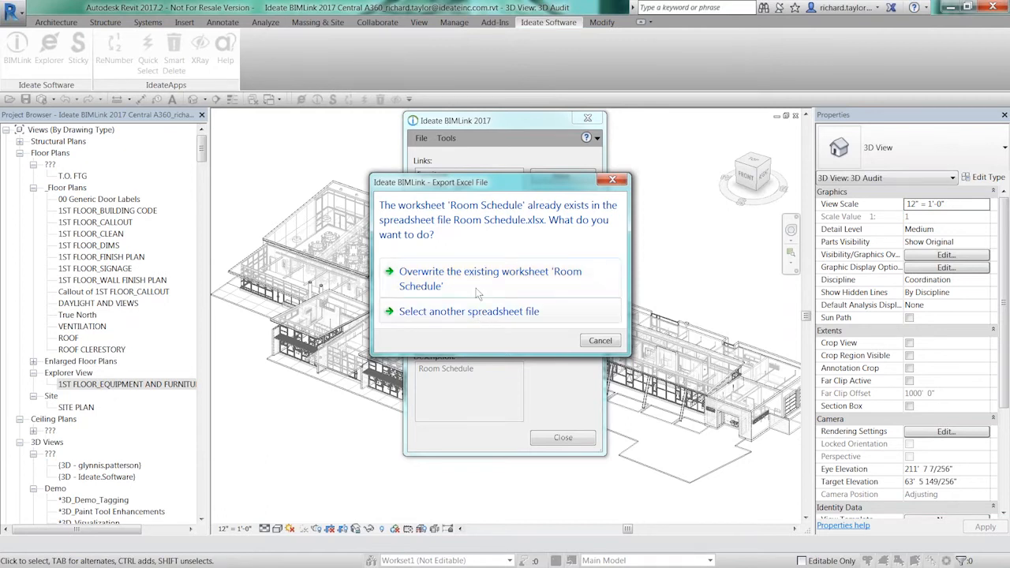
pyautogui.click(477, 291)
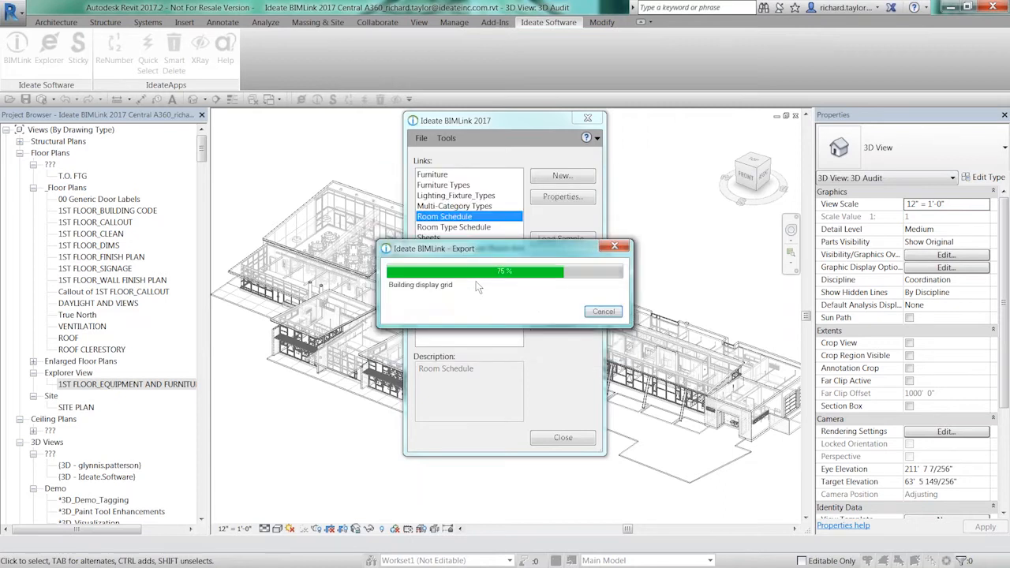
pyautogui.click(570, 312)
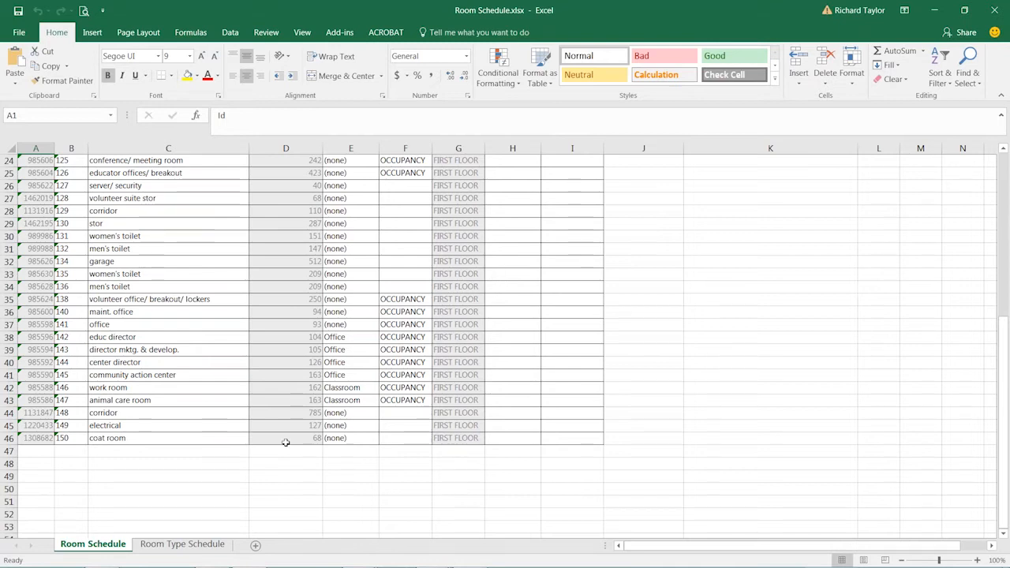
# - Look over the Room Type Schedule worksheet and return to the Room Schedule worksheet
pyautogui.click(192, 548)
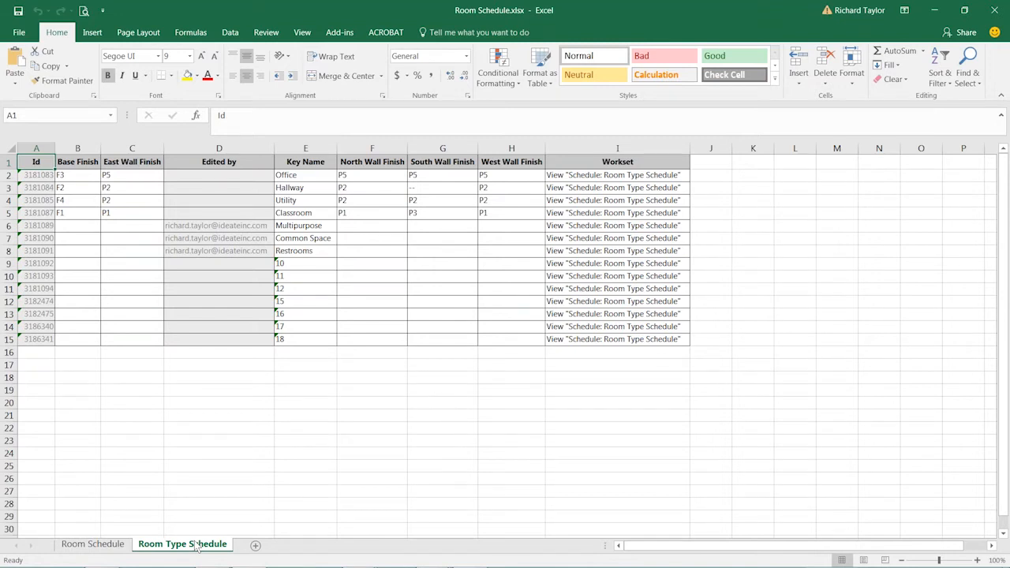
pyautogui.click(119, 545)
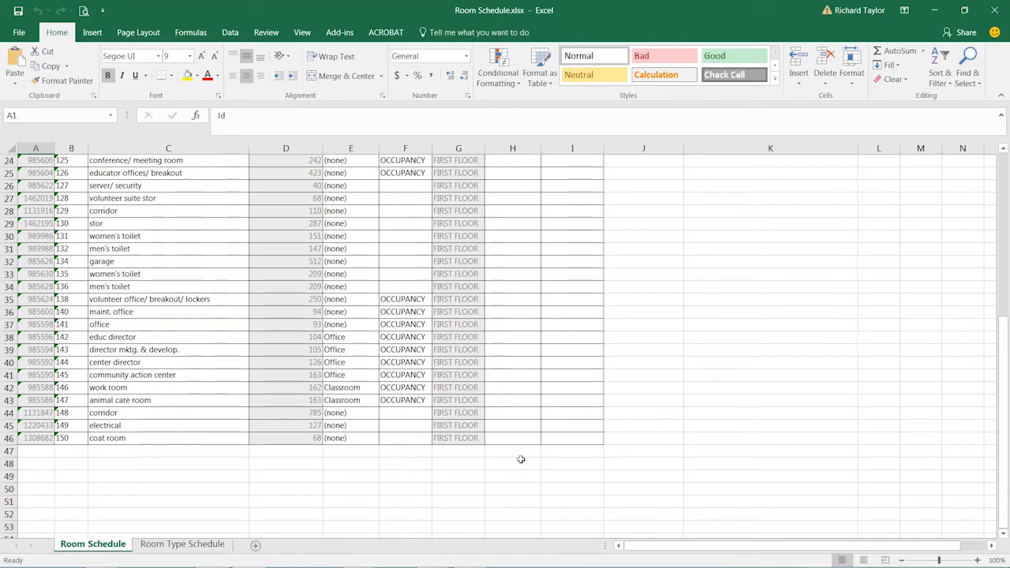
# - Renumber the rooms in the Number column consecutively from 100 to 144 by extending the first two values down to row 46
pyautogui.moveTo(1003, 339); pyautogui.dragTo(1003, 170)
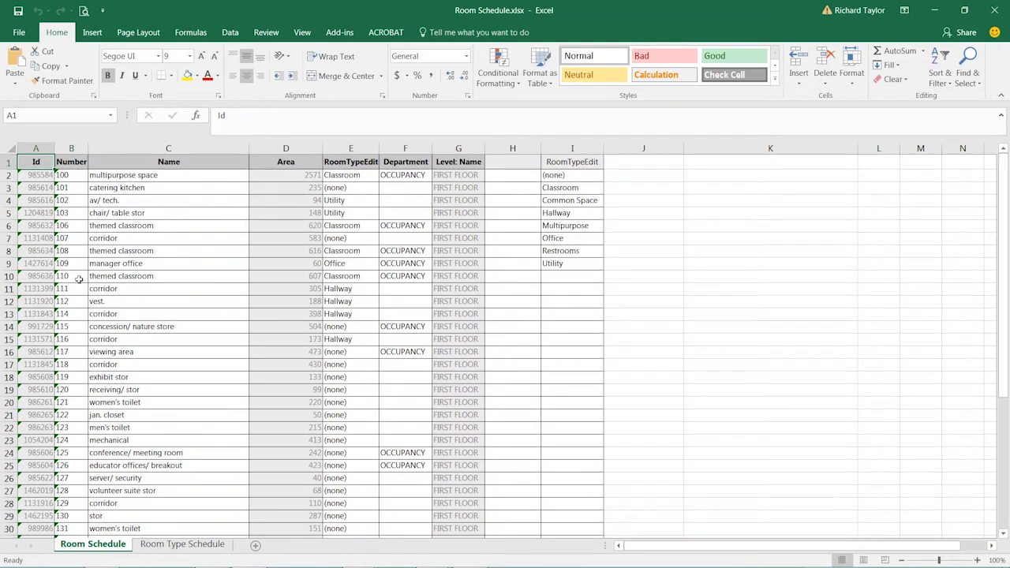
pyautogui.moveTo(74, 175); pyautogui.dragTo(74, 187)
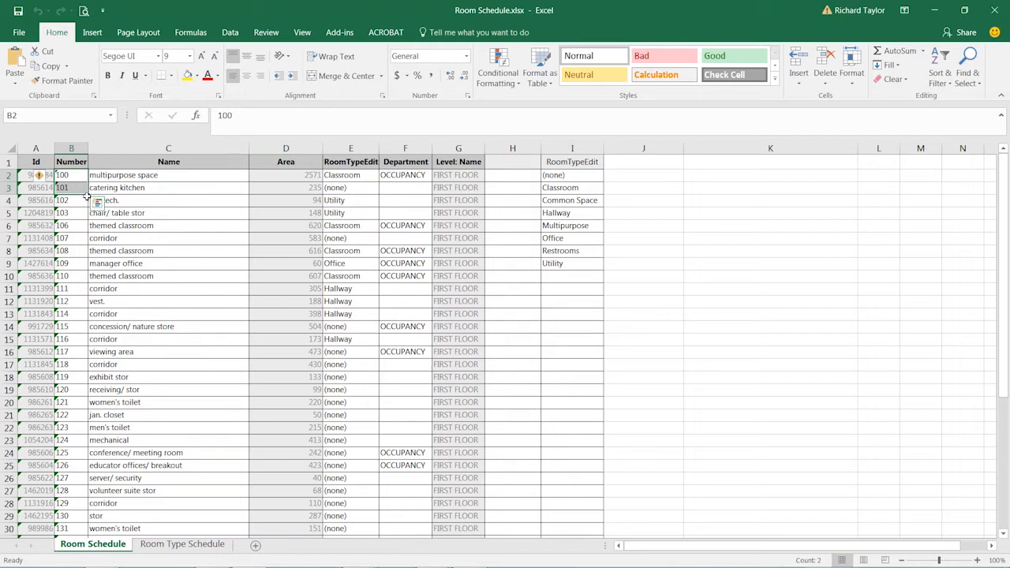
pyautogui.moveTo(88, 194); pyautogui.dragTo(90, 512)
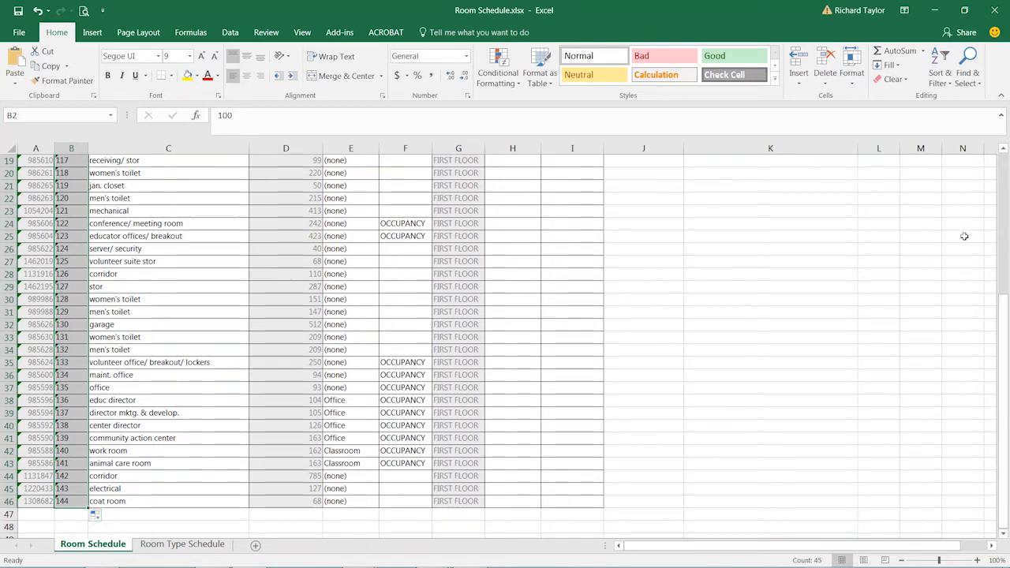
# - Enter the formula =UPPER(C2) in cell K2 to convert the first room name to uppercase
pyautogui.moveTo(1003, 331); pyautogui.dragTo(1006, 143)
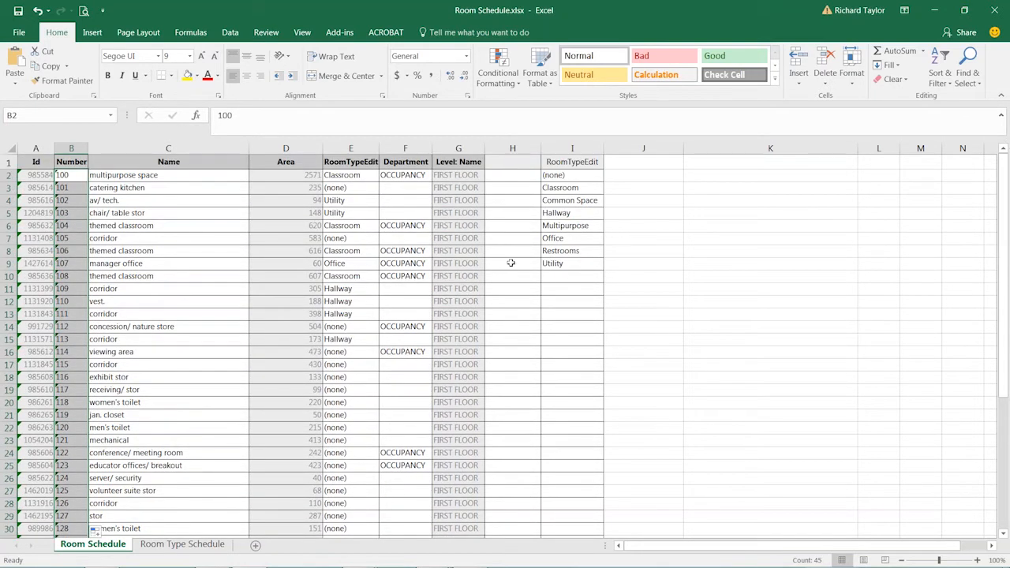
pyautogui.click(166, 203)
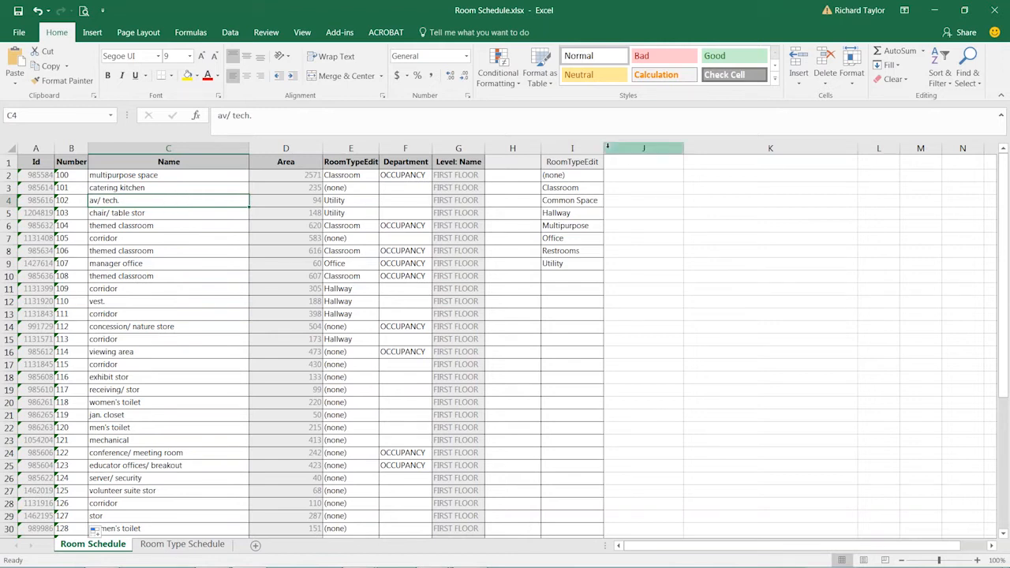
pyautogui.click(688, 177)
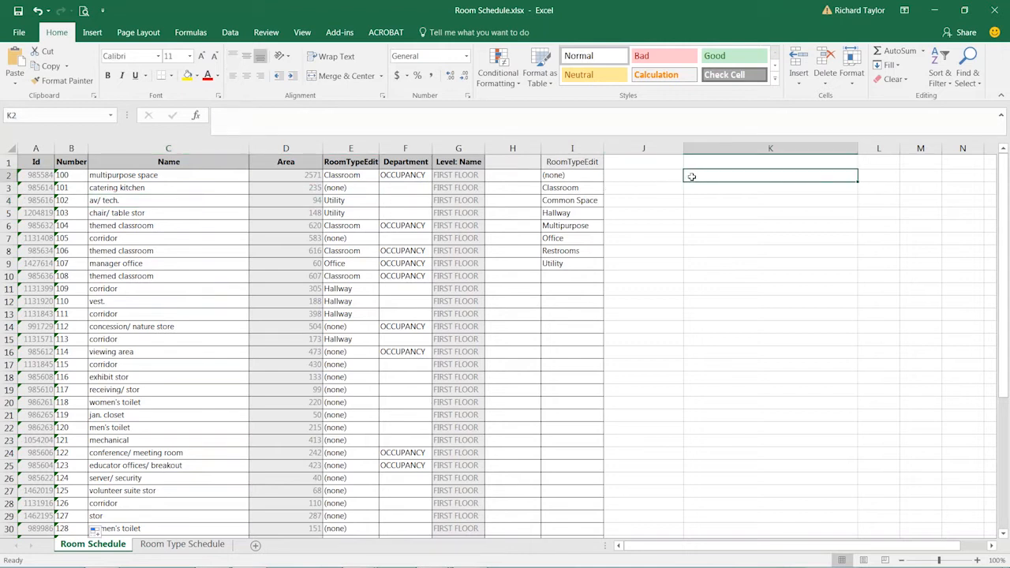
pyautogui.write('=')
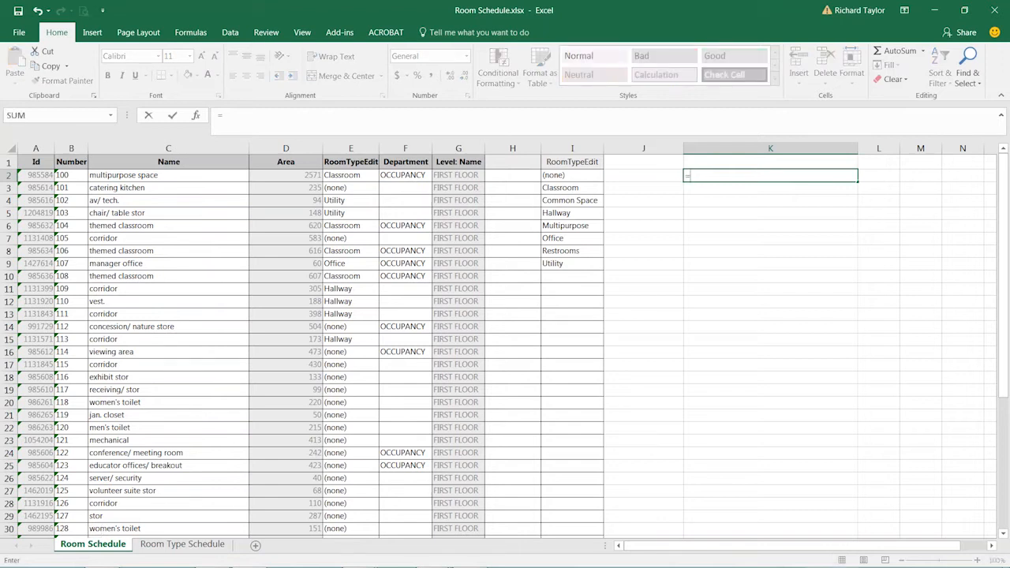
pyautogui.write('upper(')
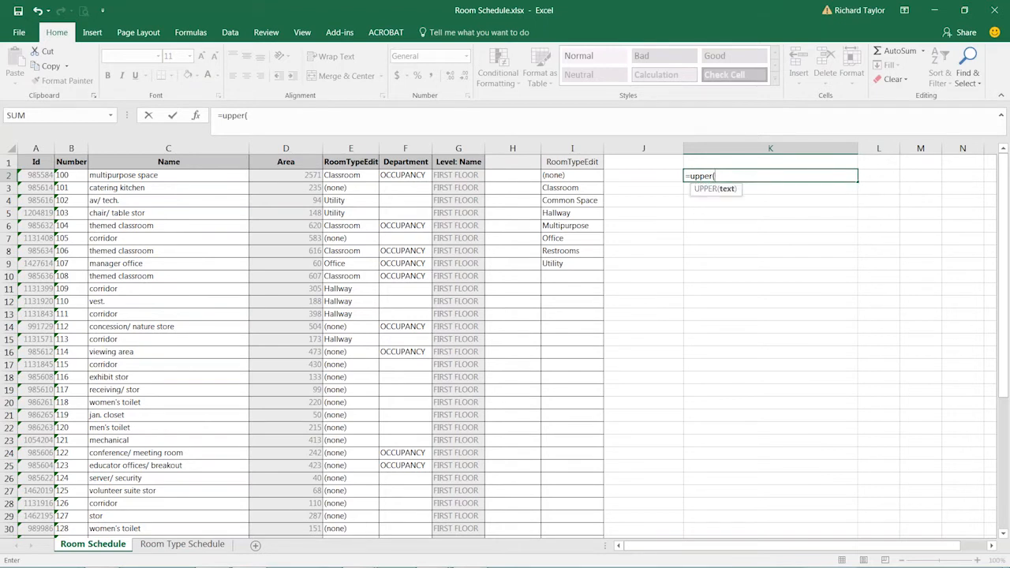
pyautogui.write('C2')
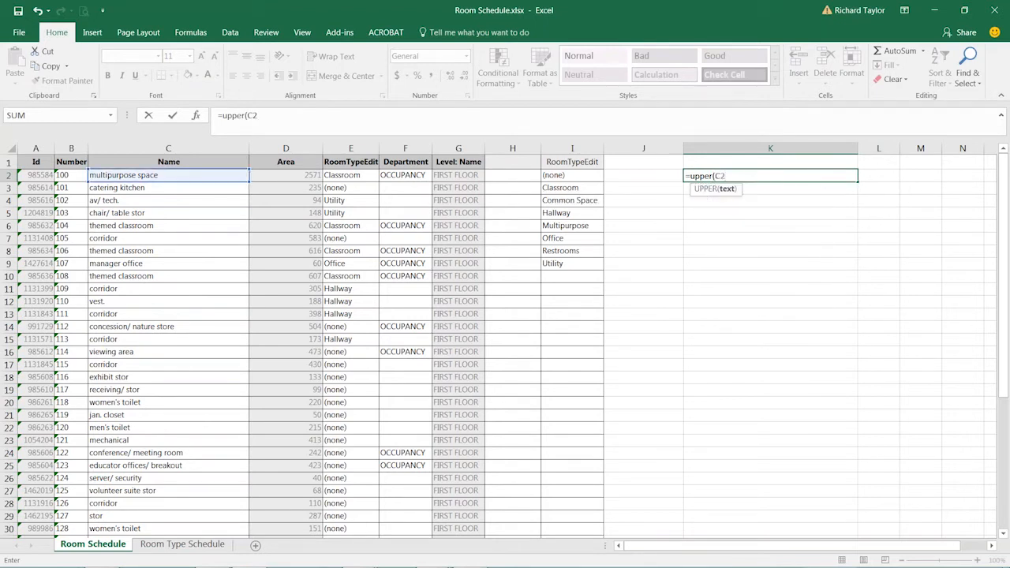
pyautogui.press('Return')
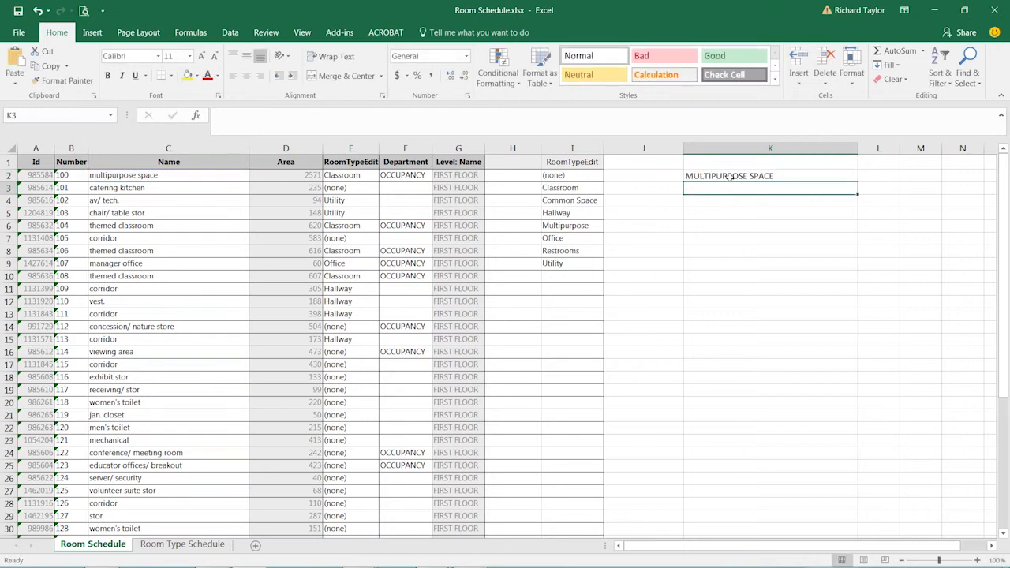
# - Extend the UPPER formula from K2 down column K to row 46
pyautogui.click(731, 176)
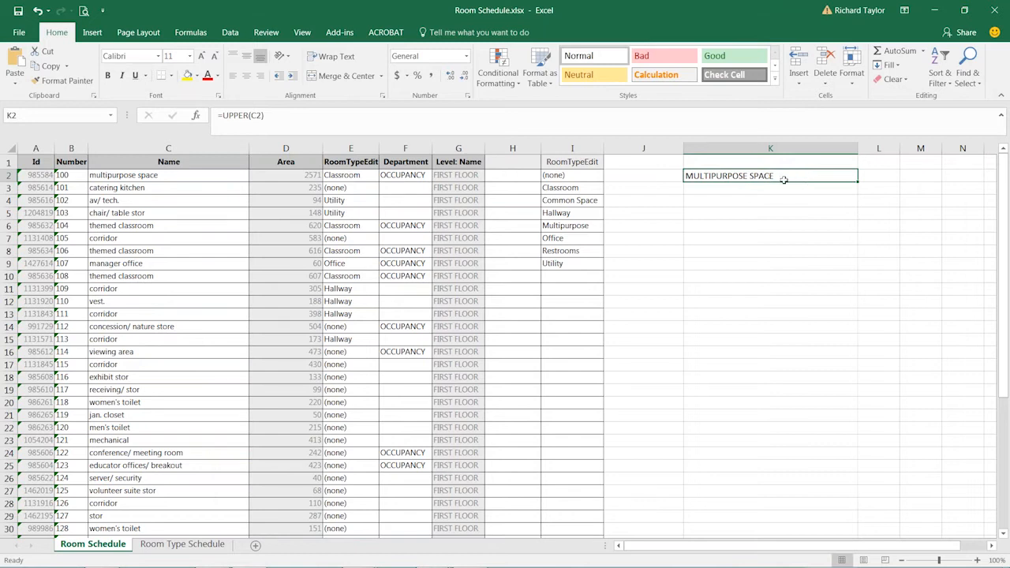
pyautogui.doubleClick(857, 182)
pyautogui.moveTo(857, 182); pyautogui.dragTo(849, 509)
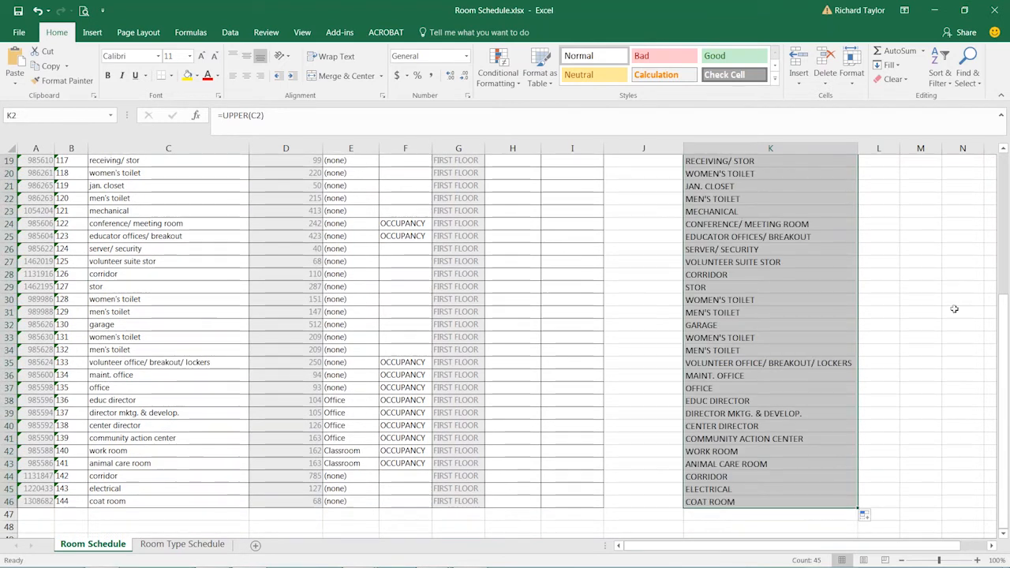
pyautogui.moveTo(1003, 323); pyautogui.dragTo(1003, 180)
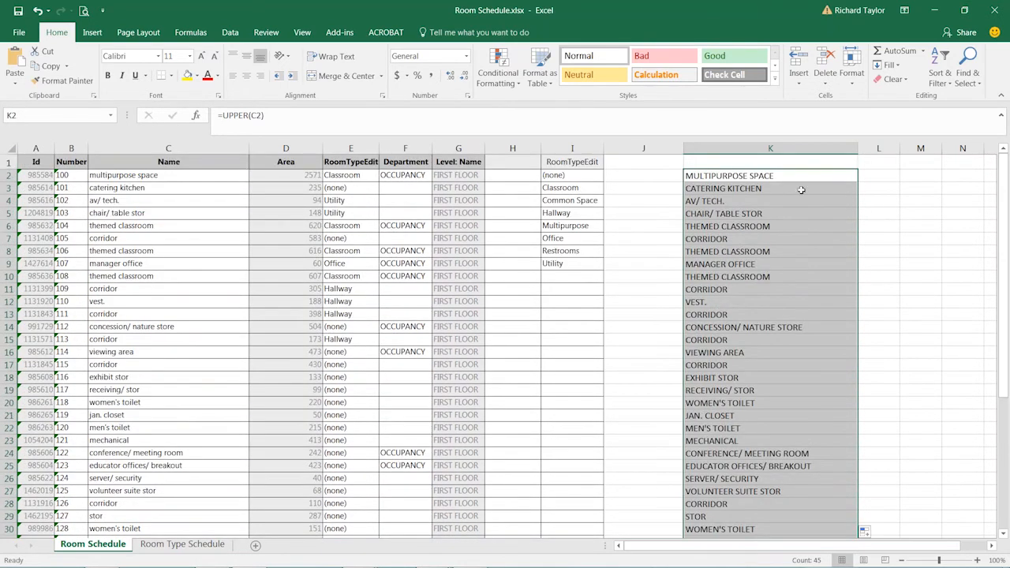
# - Copy the uppercase names from column K and paste them as values over the Name column starting at C2
pyautogui.rightClick(736, 180)
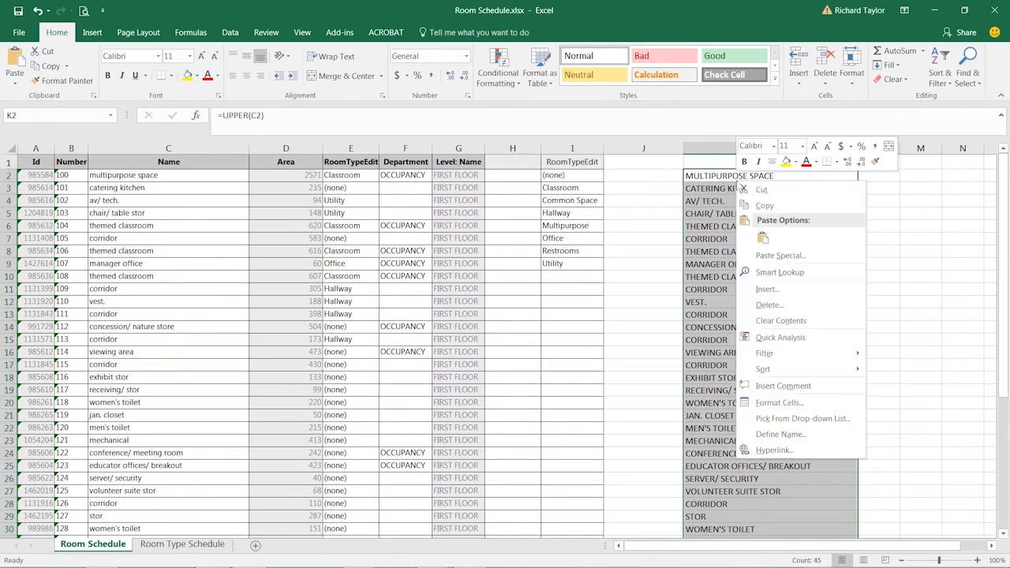
pyautogui.click(766, 207)
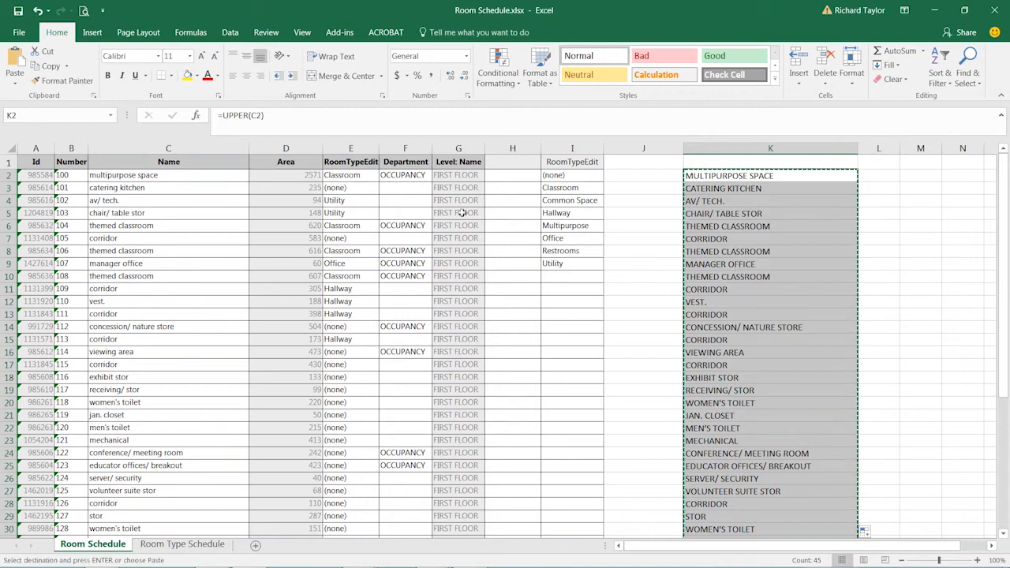
pyautogui.click(139, 176)
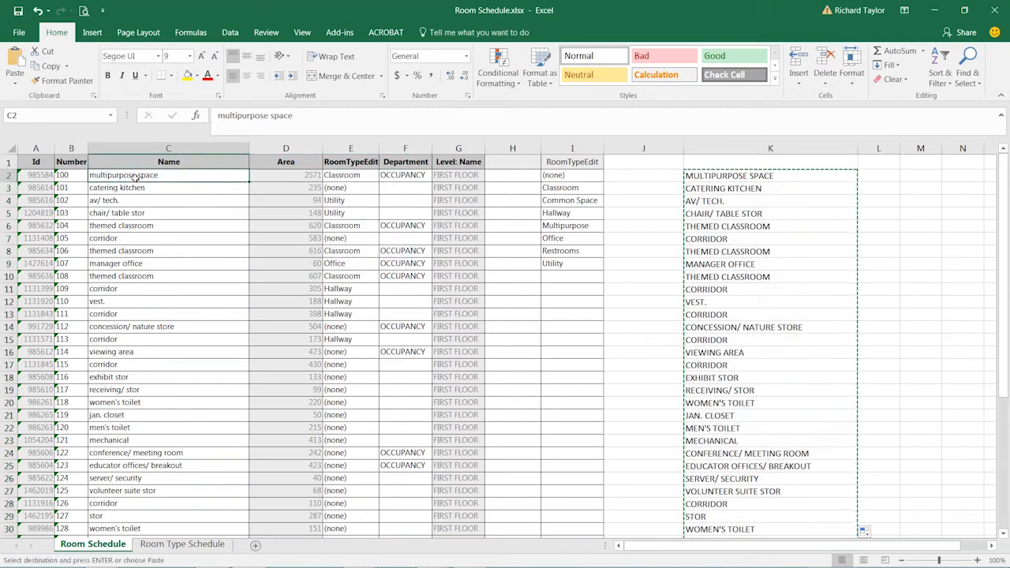
pyautogui.rightClick(139, 176)
pyautogui.click(162, 236)
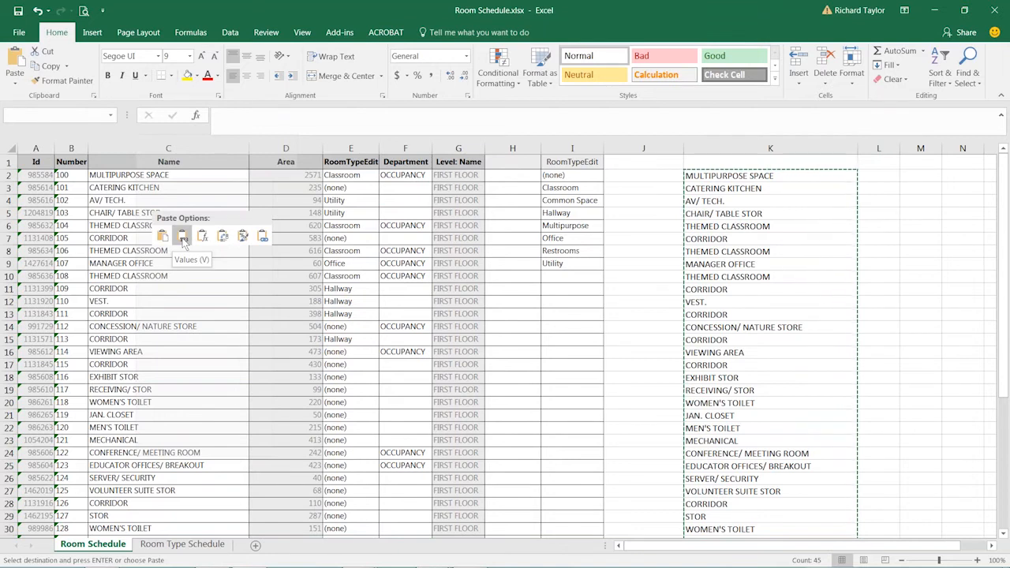
pyautogui.click(182, 236)
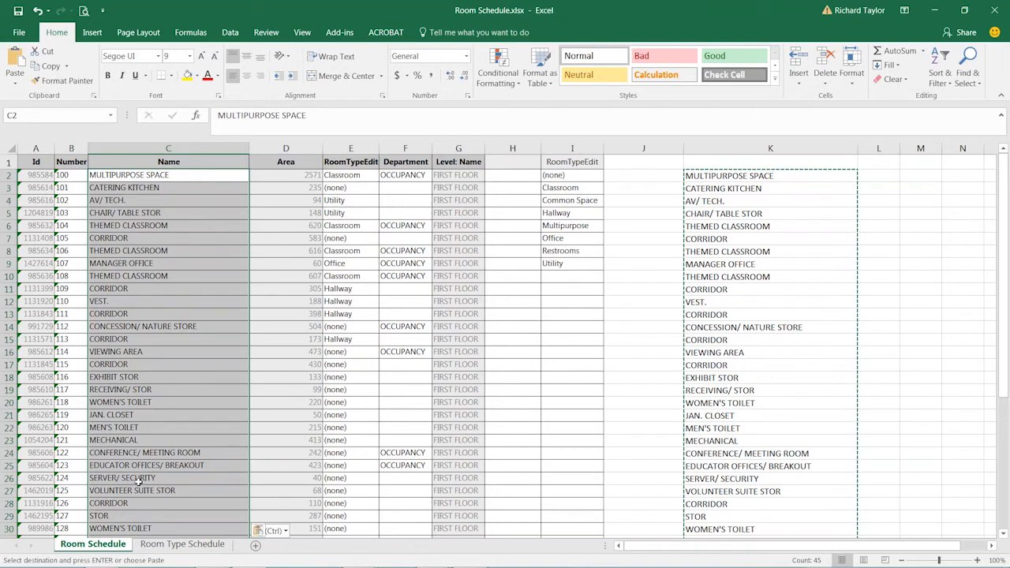
# - Set the RoomTypeEdit value of room 101, the catering kitchen, to Hallway
pyautogui.click(368, 178)
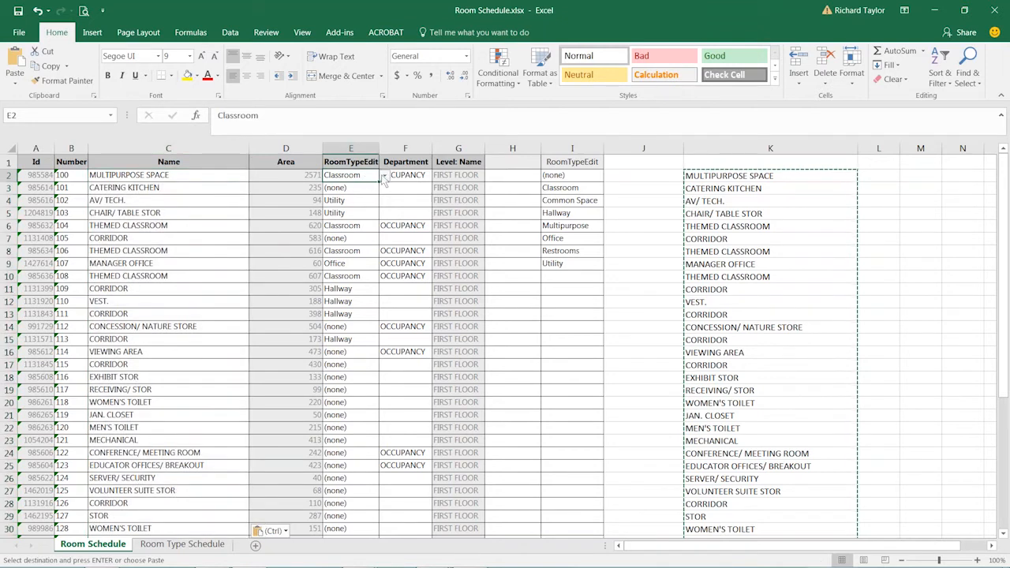
pyautogui.click(363, 191)
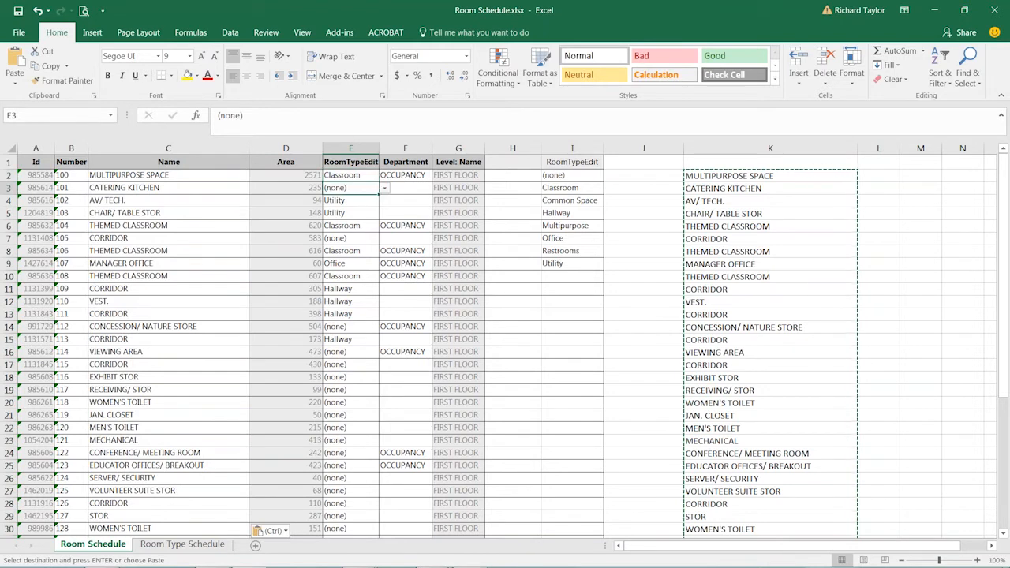
pyautogui.click(385, 190)
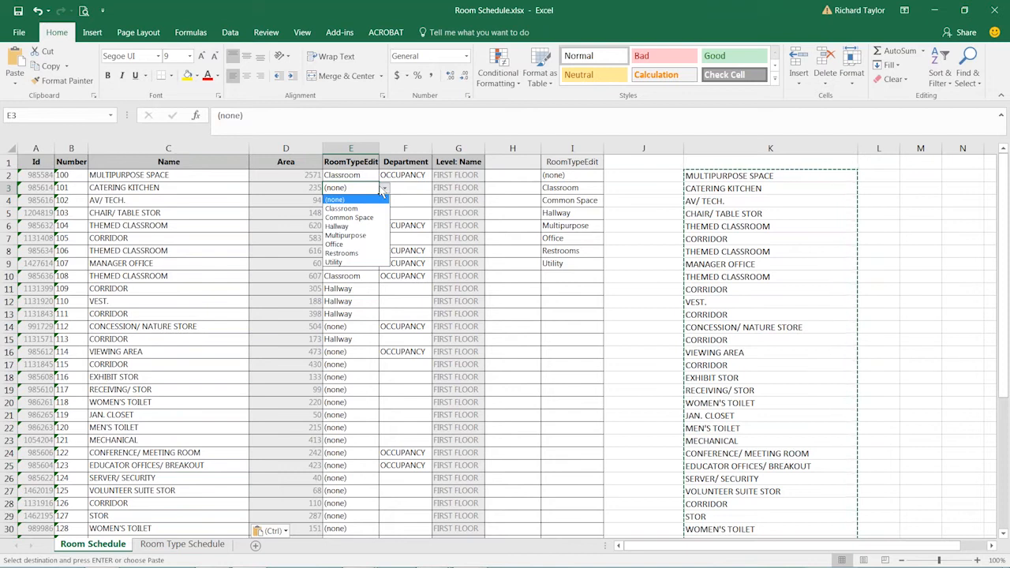
pyautogui.click(365, 227)
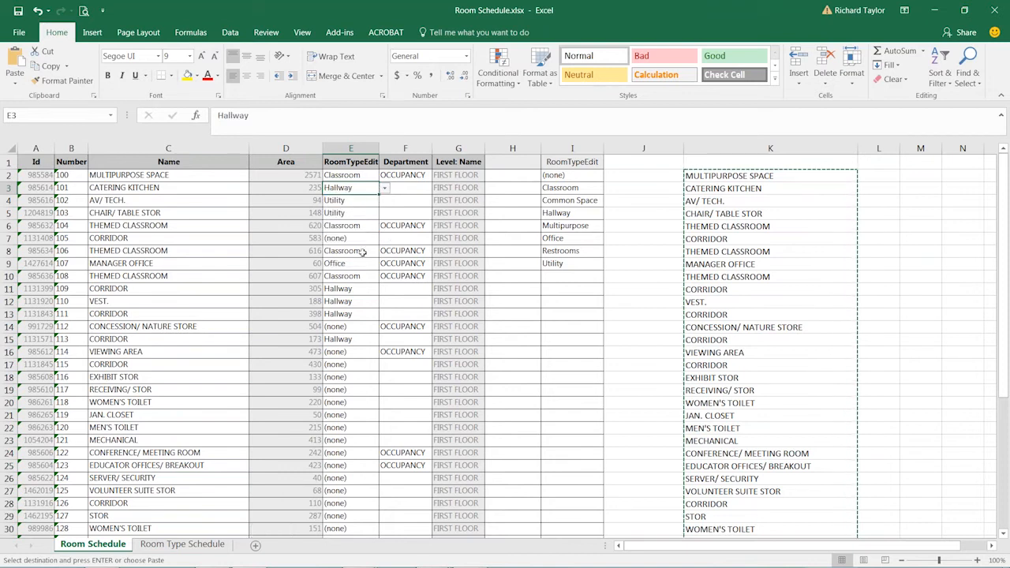
# - Assign the Common Space room type to rooms 115 through 135 and fit the RoomTypeEdit column's width to its contents
pyautogui.click(364, 365)
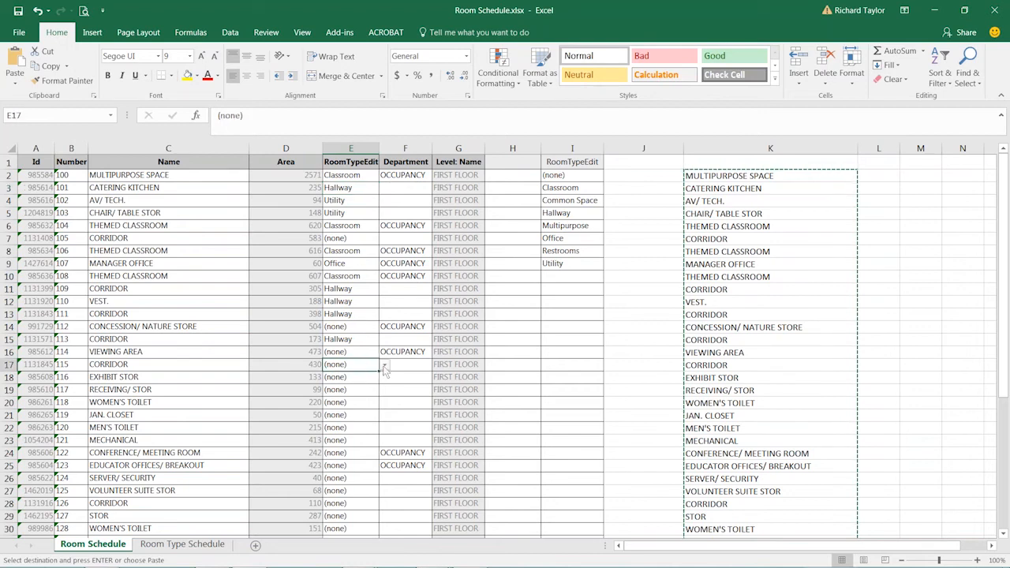
pyautogui.click(384, 368)
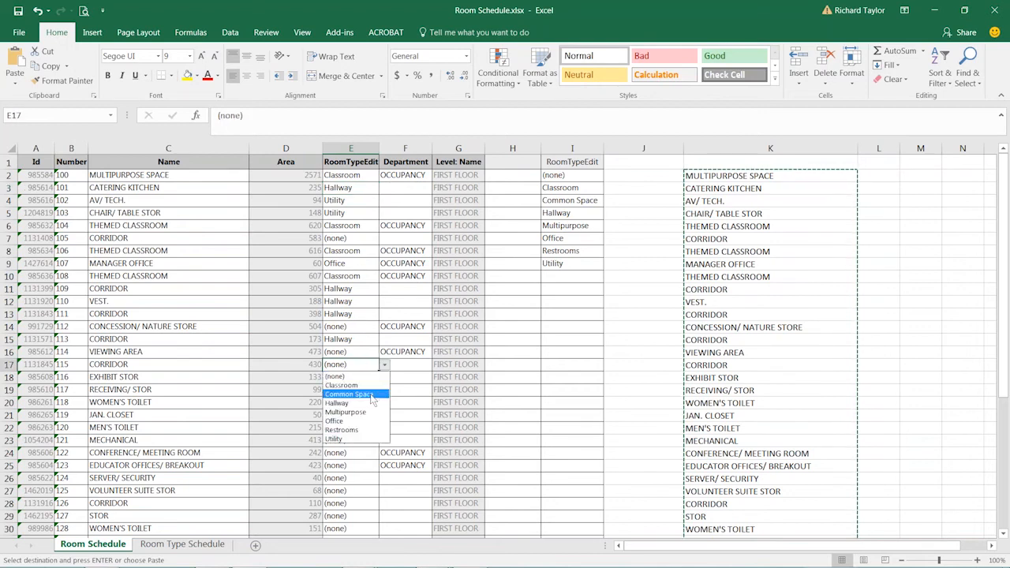
pyautogui.click(369, 393)
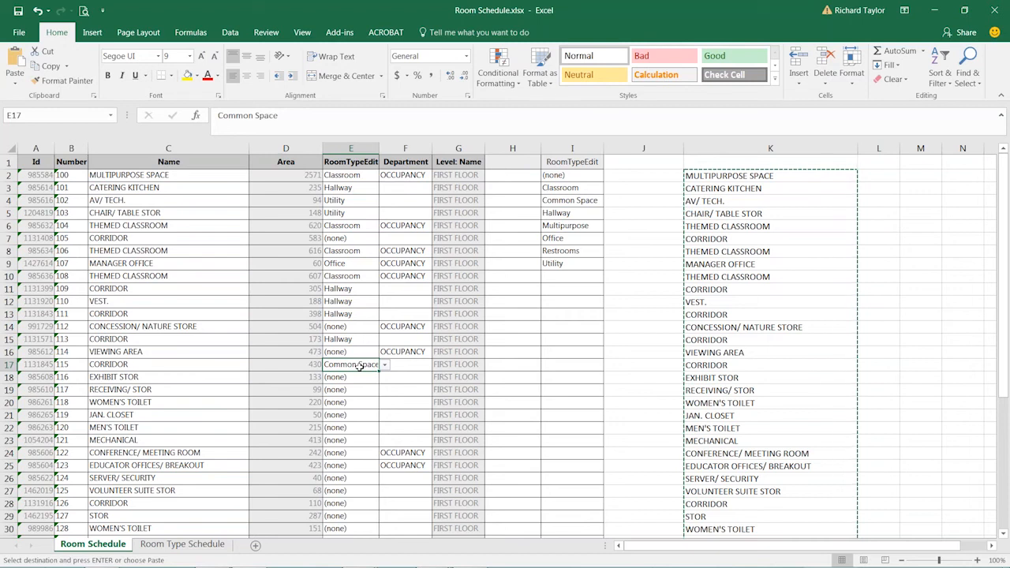
pyautogui.hotkey('ctrl', 'c')
pyautogui.moveTo(357, 379); pyautogui.dragTo(354, 409)
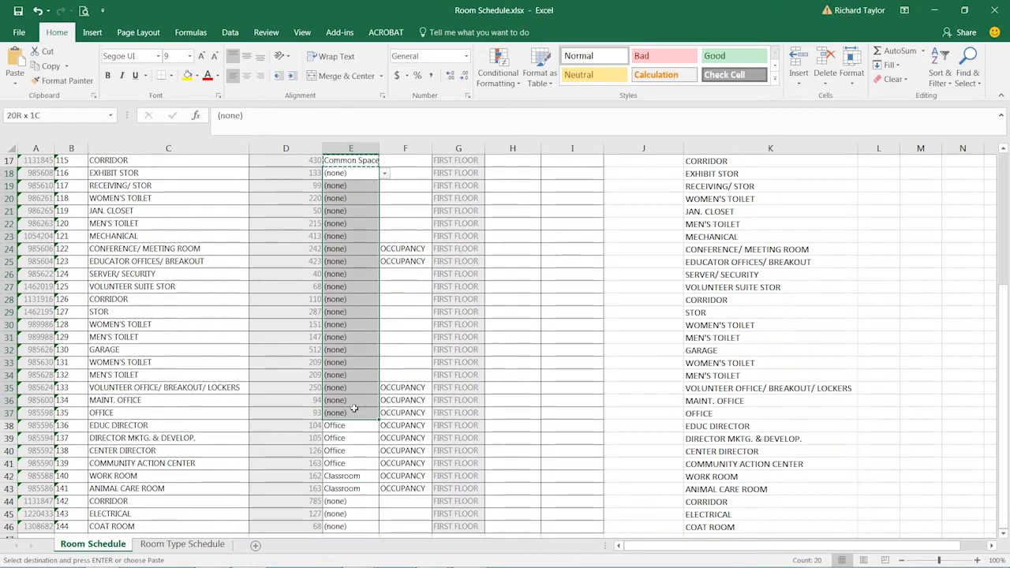
pyautogui.hotkey('ctrl', 'v')
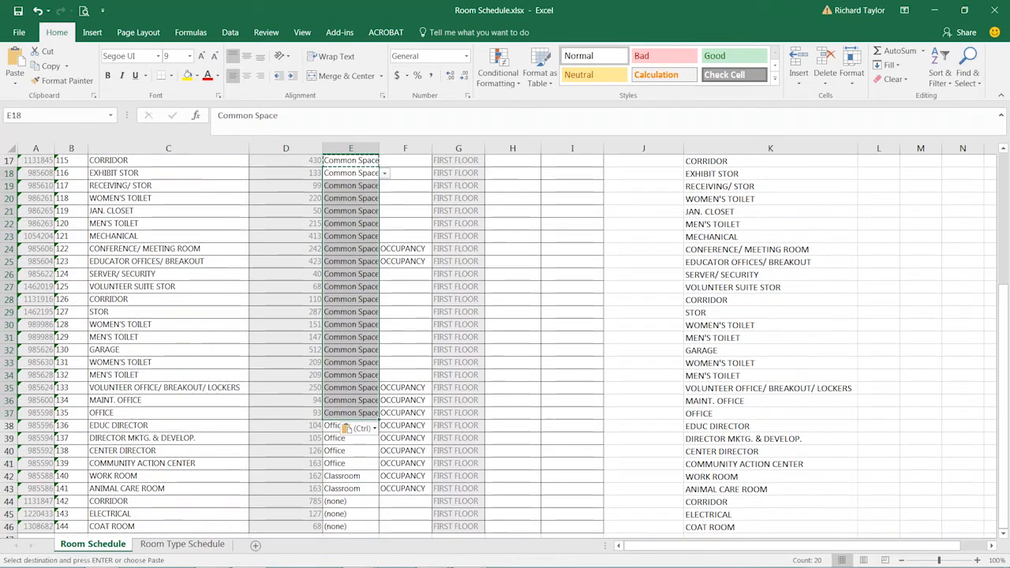
pyautogui.doubleClick(379, 148)
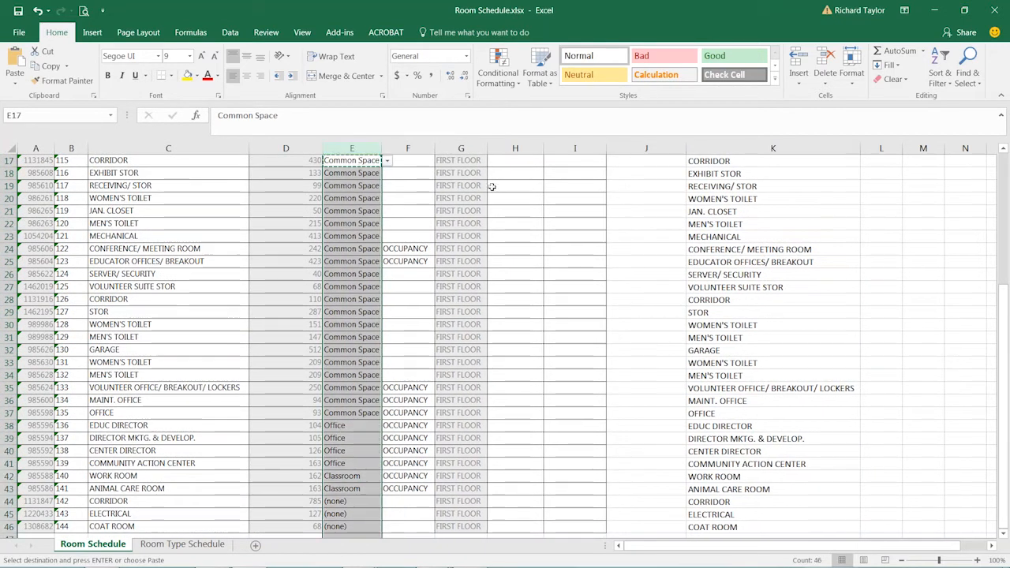
pyautogui.click(592, 211)
# - Enter ADMIN as the department of room 101 and copy it to the blank Department cells of rooms 115 through 121
pyautogui.moveTo(1005, 292); pyautogui.dragTo(1005, 287)
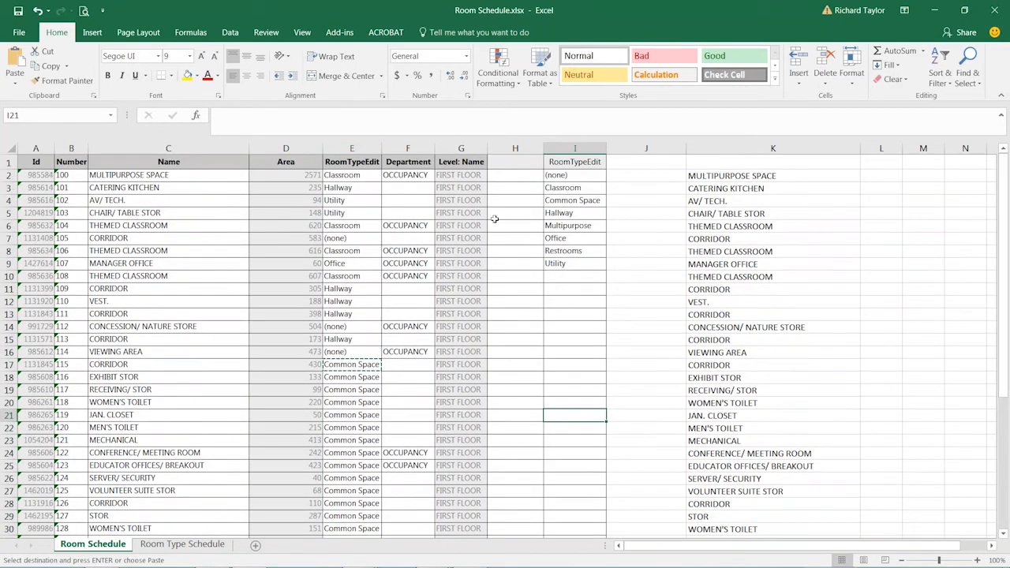
pyautogui.click(398, 193)
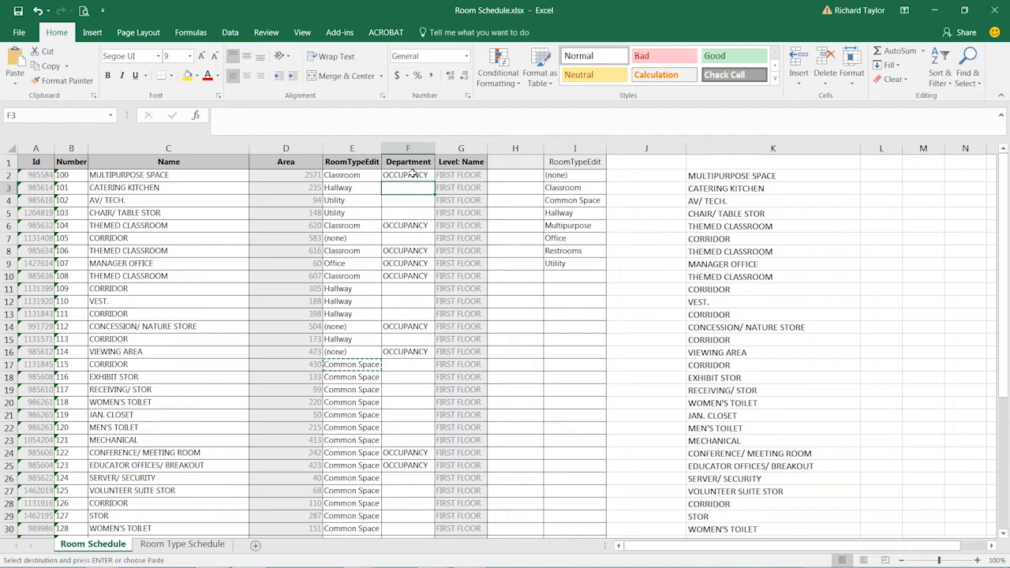
pyautogui.write('A')
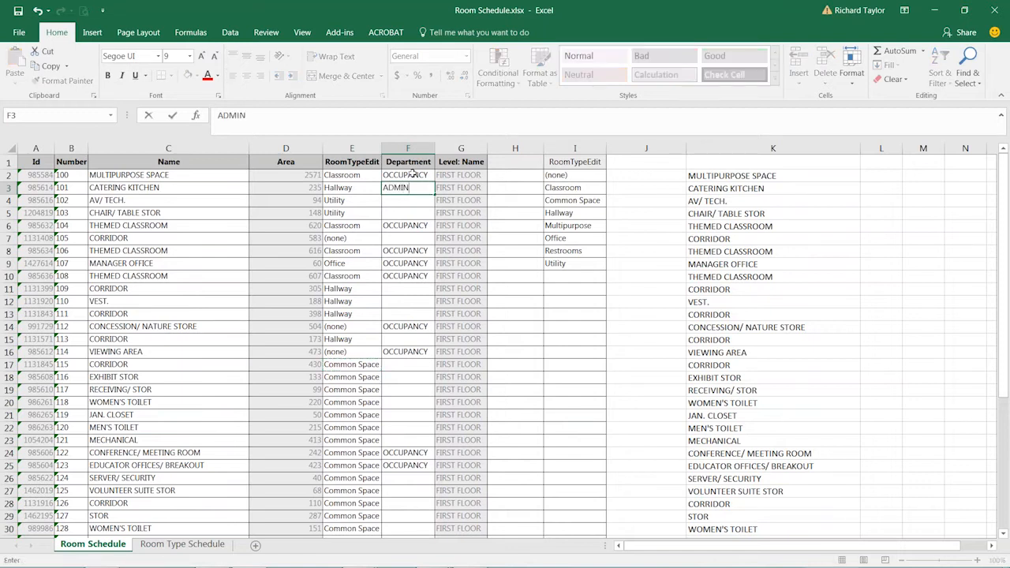
pyautogui.write('DMIN')
pyautogui.press('Return')
pyautogui.click(412, 190)
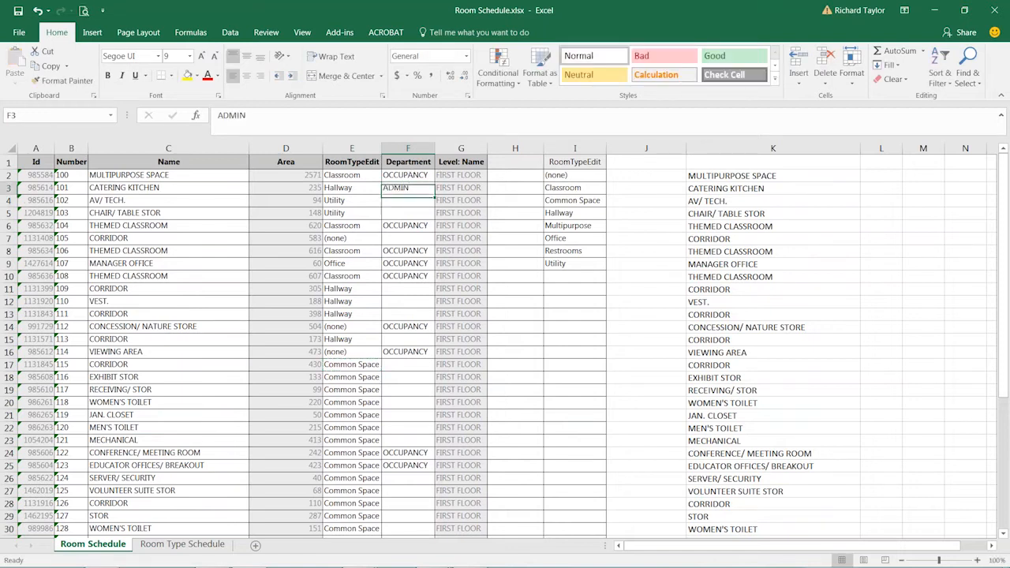
pyautogui.hotkey('ctrl', 'c')
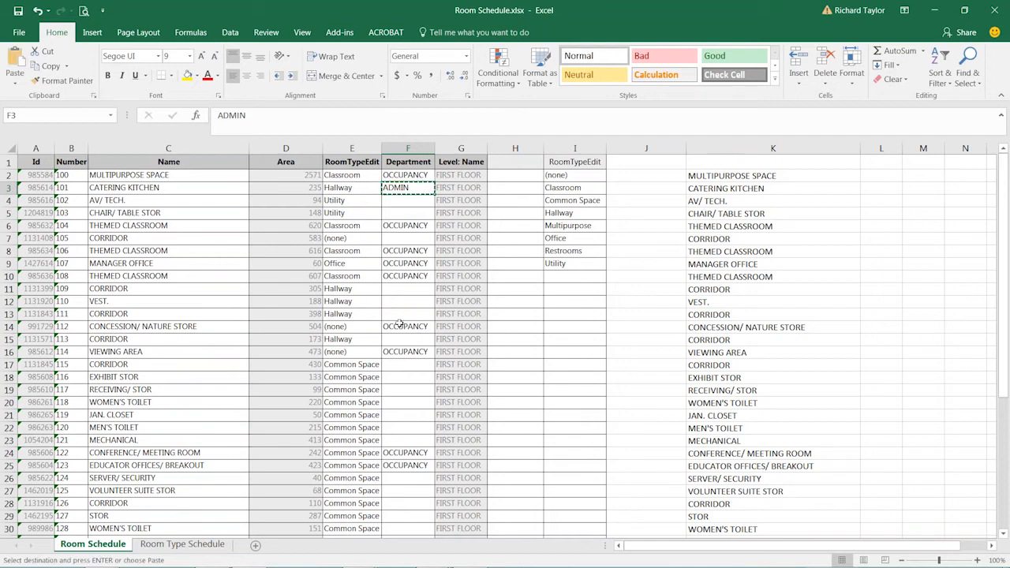
pyautogui.moveTo(408, 364); pyautogui.dragTo(408, 438)
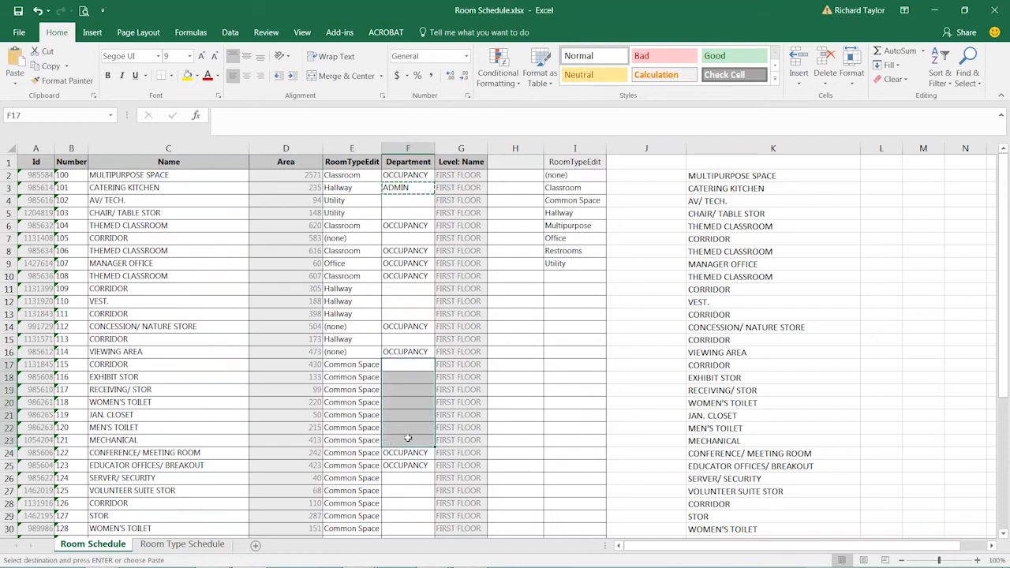
pyautogui.hotkey('ctrl', 'v')
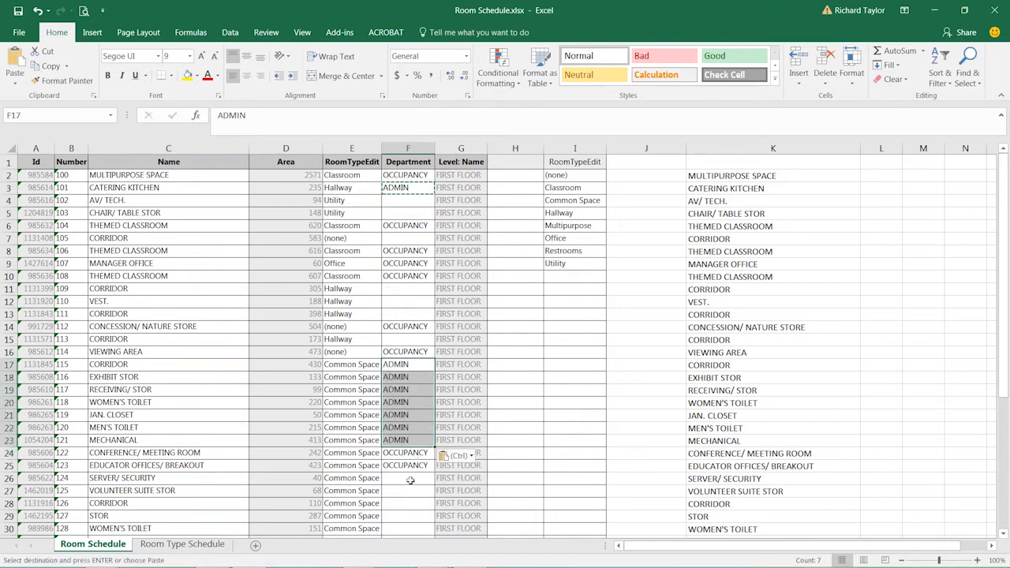
# - Paste the ADMIN department into the blank Department cells of rooms 124 through 132
pyautogui.moveTo(1003, 359); pyautogui.dragTo(1003, 457)
pyautogui.moveTo(408, 325); pyautogui.dragTo(400, 426)
pyautogui.hotkey('ctrl', 'v')
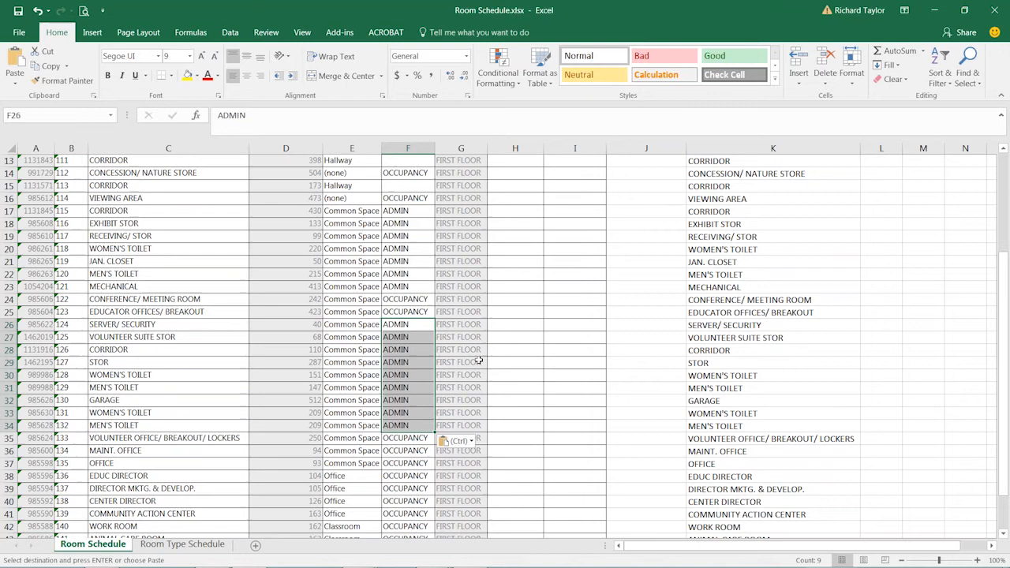
pyautogui.click(559, 310)
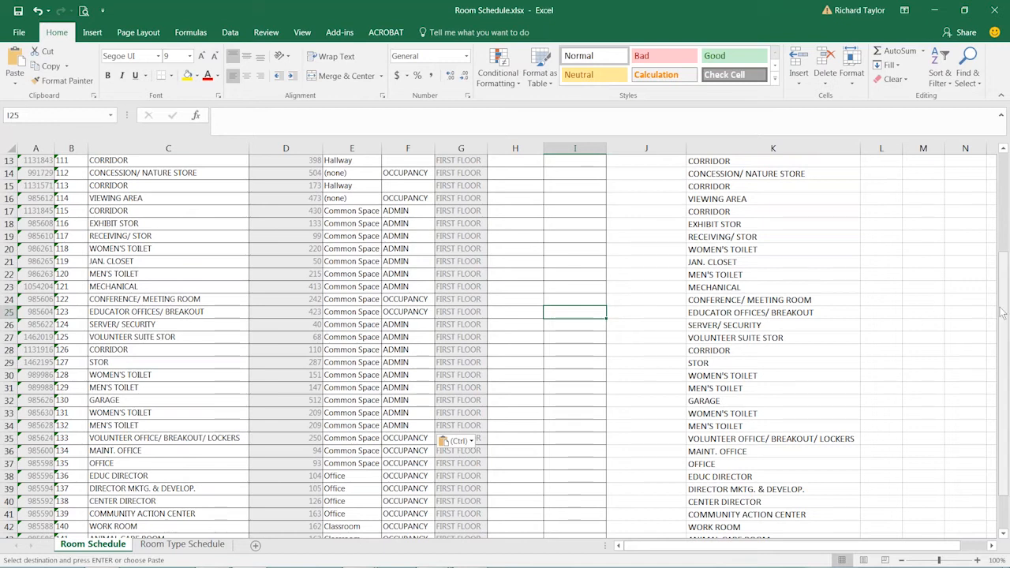
pyautogui.moveTo(1004, 312); pyautogui.dragTo(1004, 344)
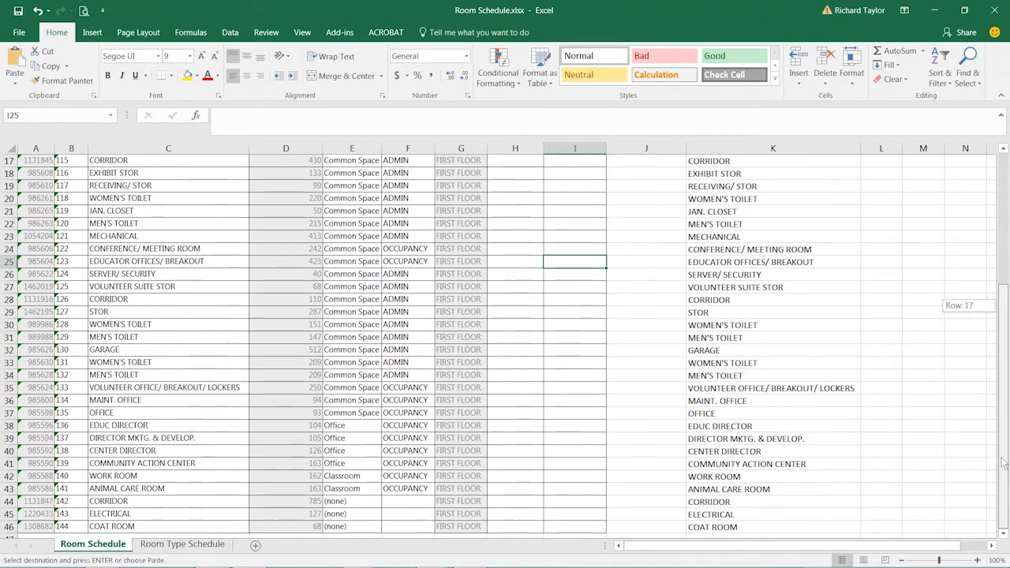
pyautogui.click(936, 530)
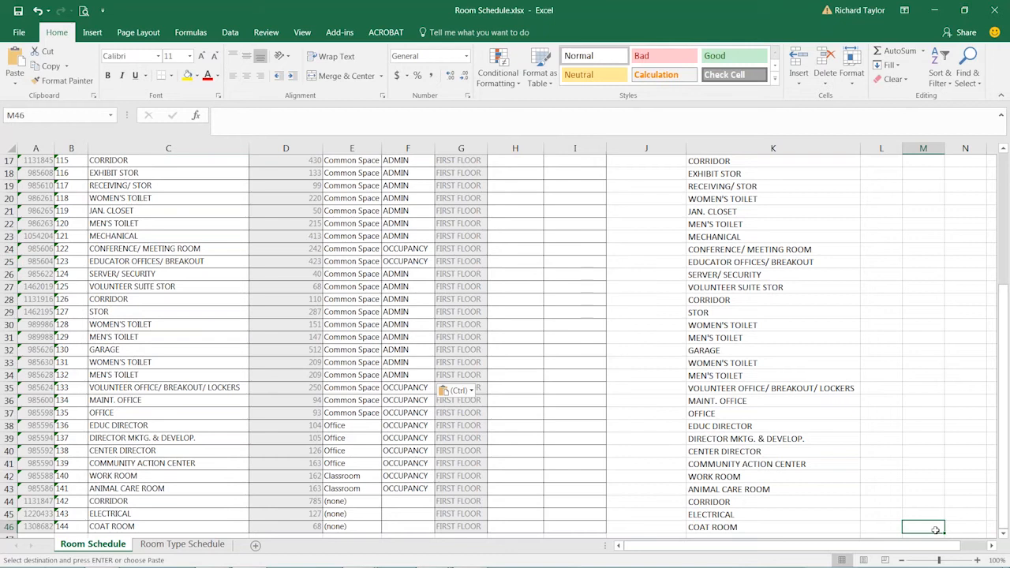
pyautogui.press('Return')
pyautogui.press('Down')
pyautogui.press('Down')
pyautogui.press('Down')
pyautogui.press('Down')
pyautogui.press('Down')
pyautogui.press('Down')
pyautogui.press('Down')
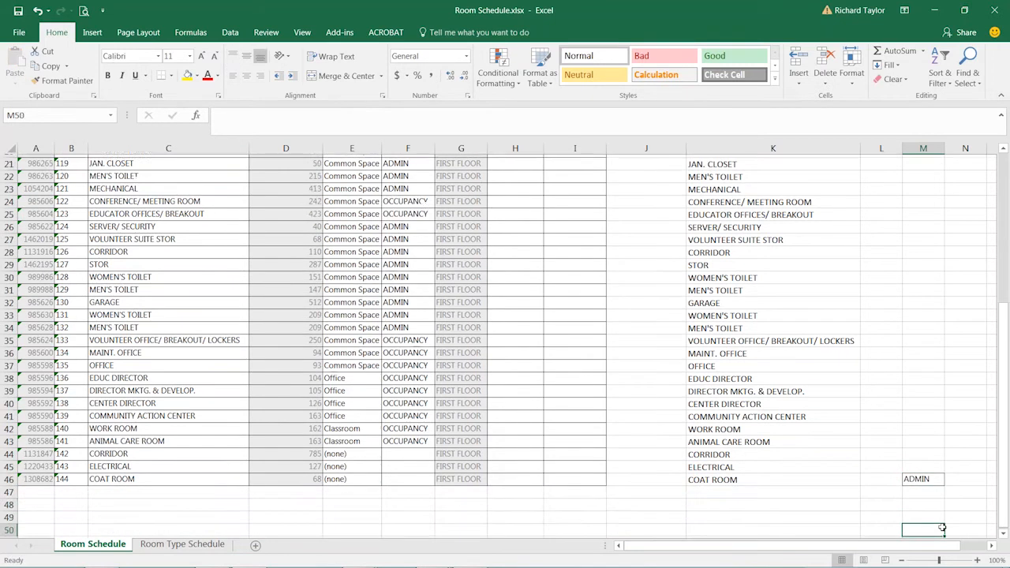
pyautogui.click(924, 443)
pyautogui.press('BackSpace')
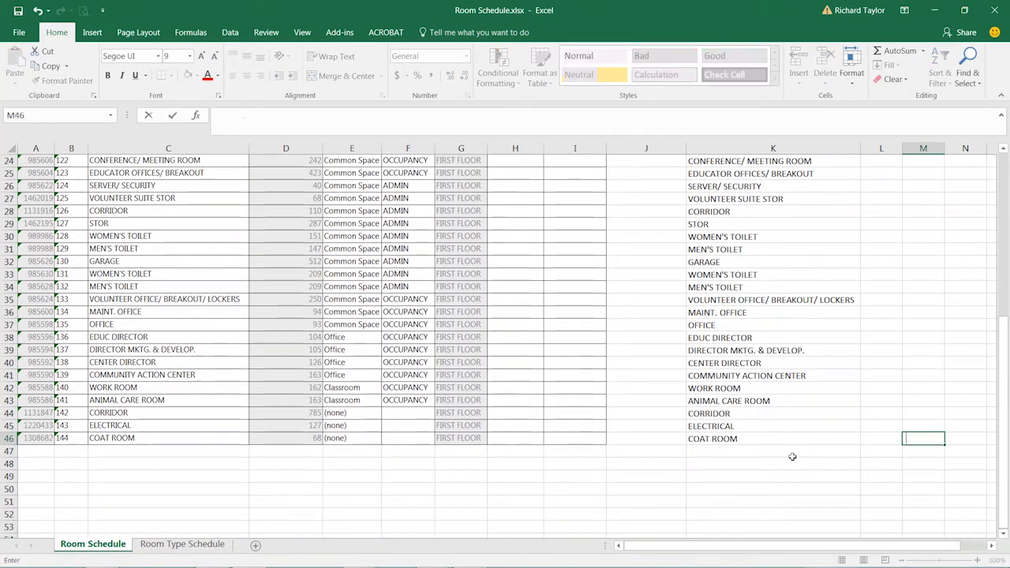
# - Add a new room in row 47 with the name TOWN HALL SPACE and the number 180
pyautogui.click(135, 459)
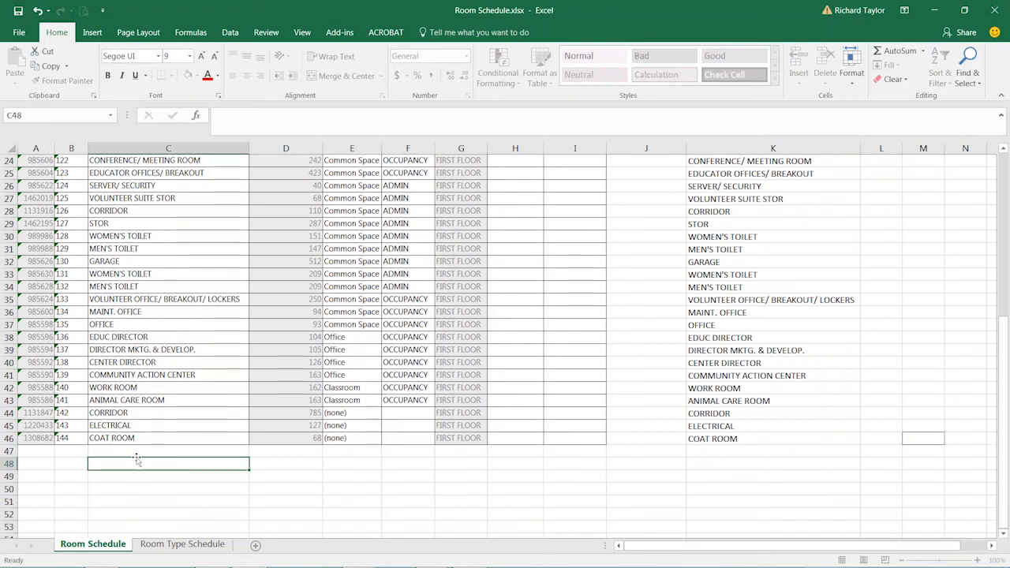
pyautogui.click(142, 447)
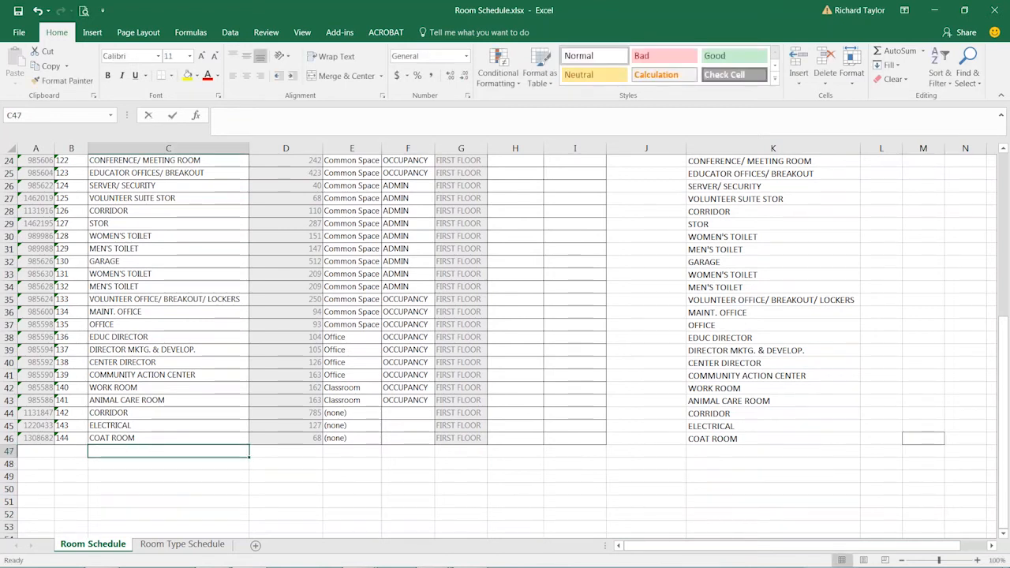
pyautogui.write('TOWN HALL SPACE')
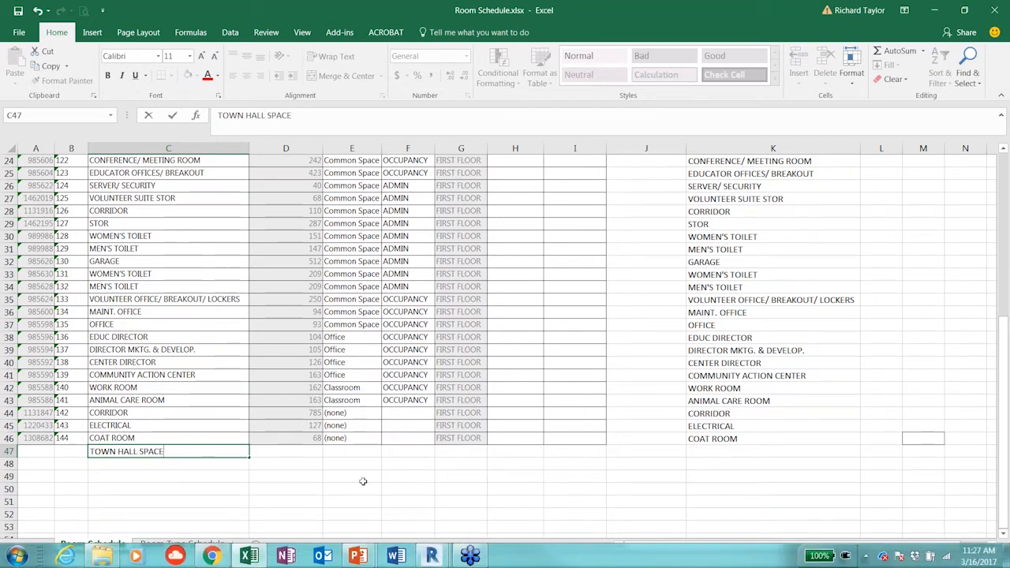
pyautogui.click(74, 453)
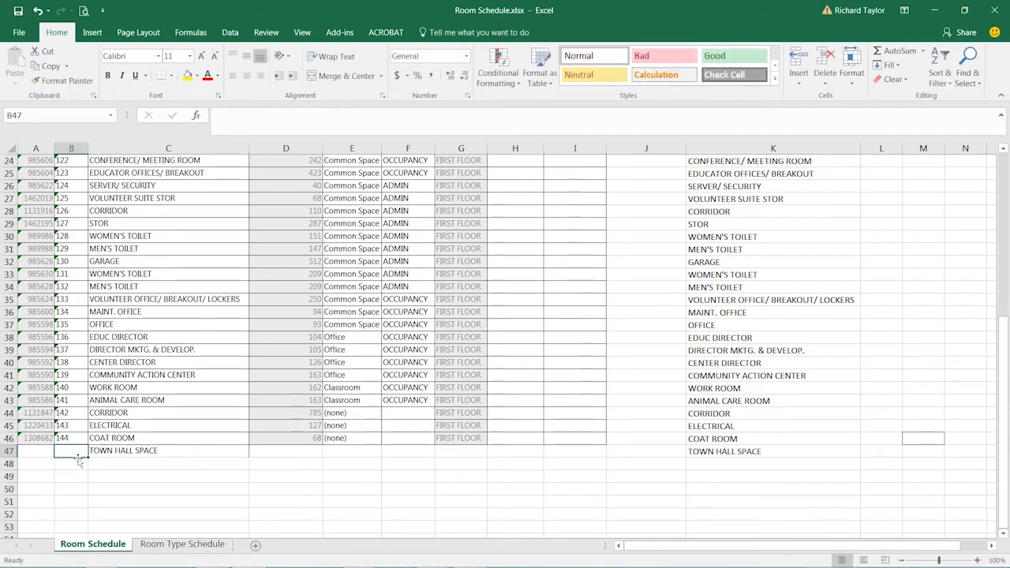
pyautogui.write('180')
pyautogui.press('Tab')
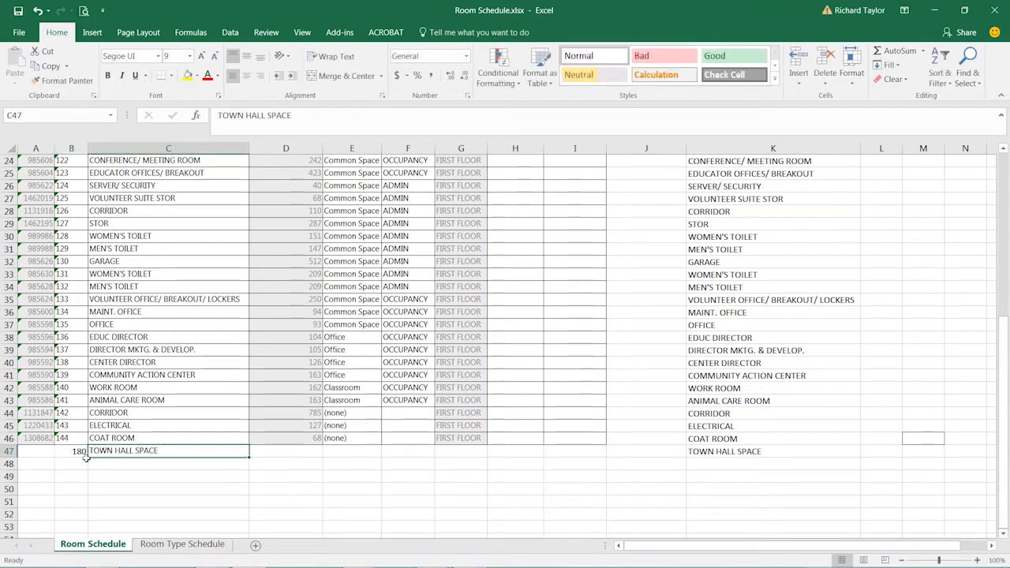
# - Copy the Common Space room type from room 133 to the TOWN HALL SPACE row
pyautogui.click(352, 301)
pyautogui.hotkey('ctrl', 'c')
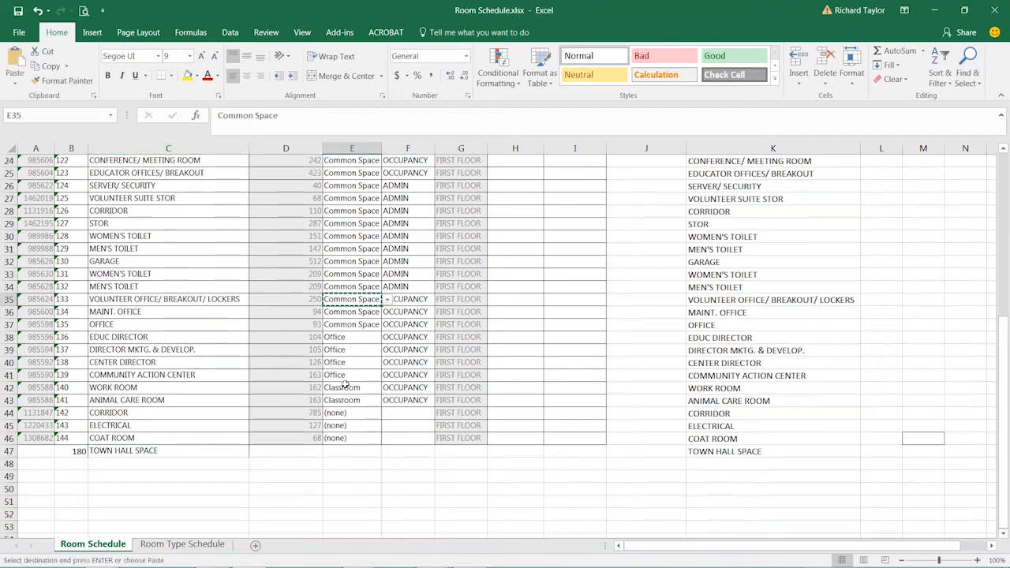
pyautogui.click(338, 452)
pyautogui.hotkey('ctrl', 'v')
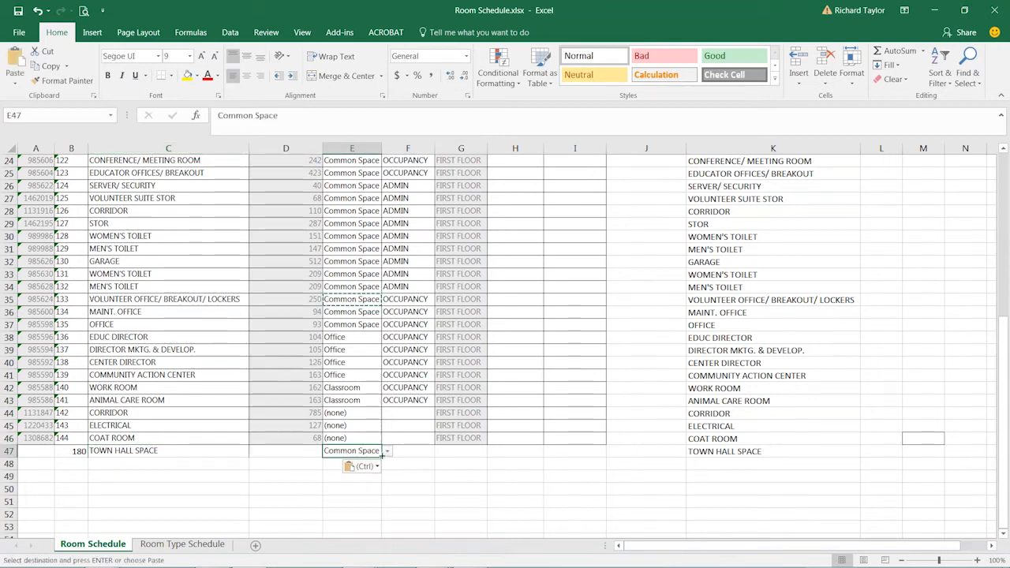
# - Copy the OCCUPANCY department from room 138 to the TOWN HALL SPACE row
pyautogui.click(410, 377)
pyautogui.press('ctrl')
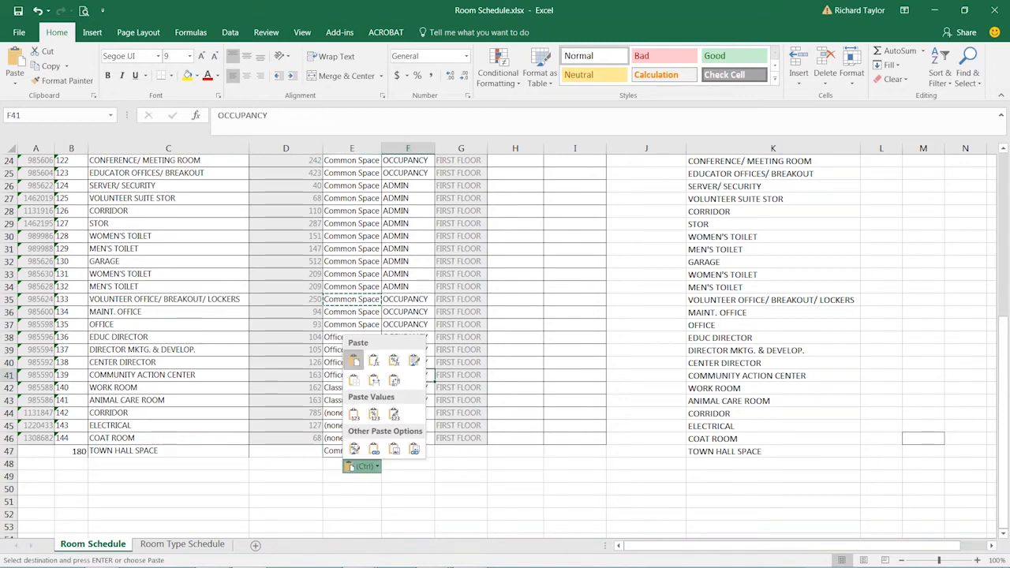
pyautogui.press('Escape')
pyautogui.click(400, 365)
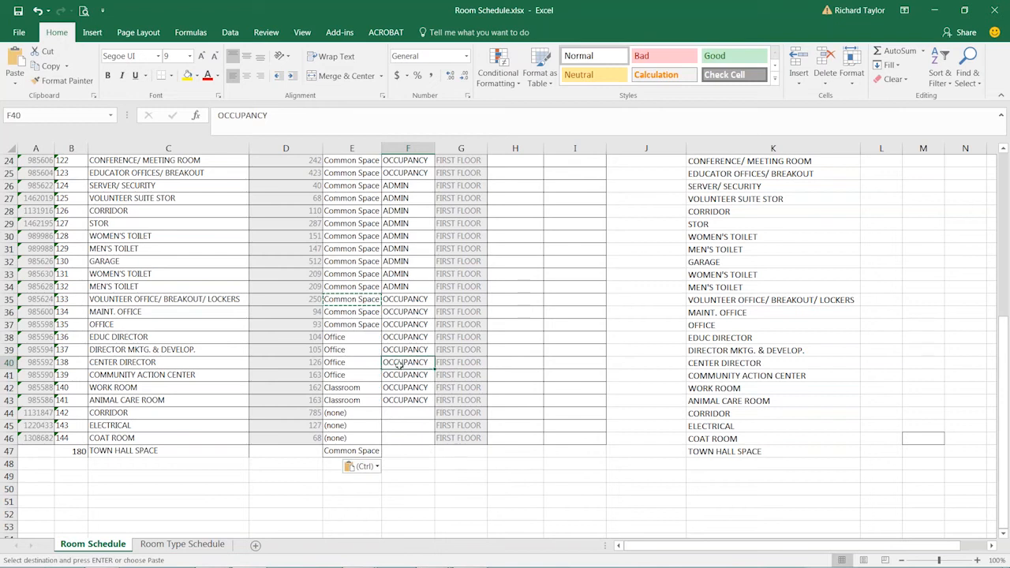
pyautogui.hotkey('ctrl', 'c')
pyautogui.click(410, 452)
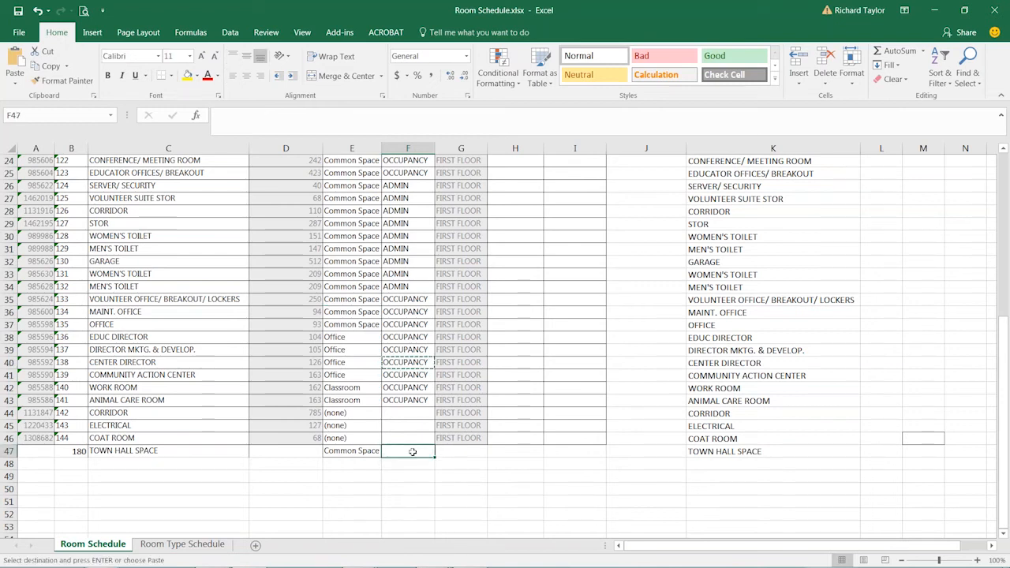
pyautogui.hotkey('ctrl', 'v')
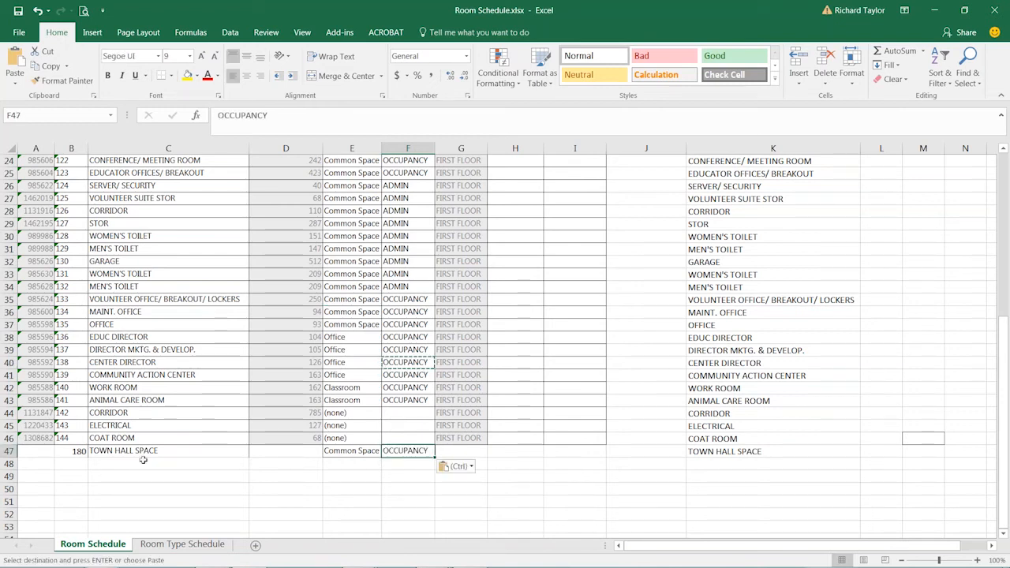
# - Enter NEW as the Id of the TOWN HALL SPACE row
pyautogui.click(280, 451)
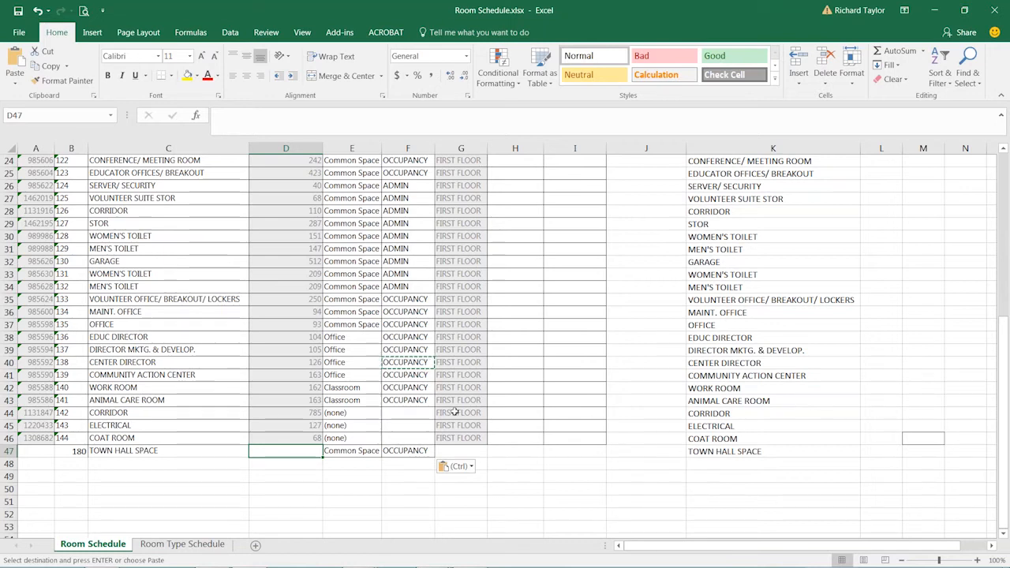
pyautogui.click(466, 397)
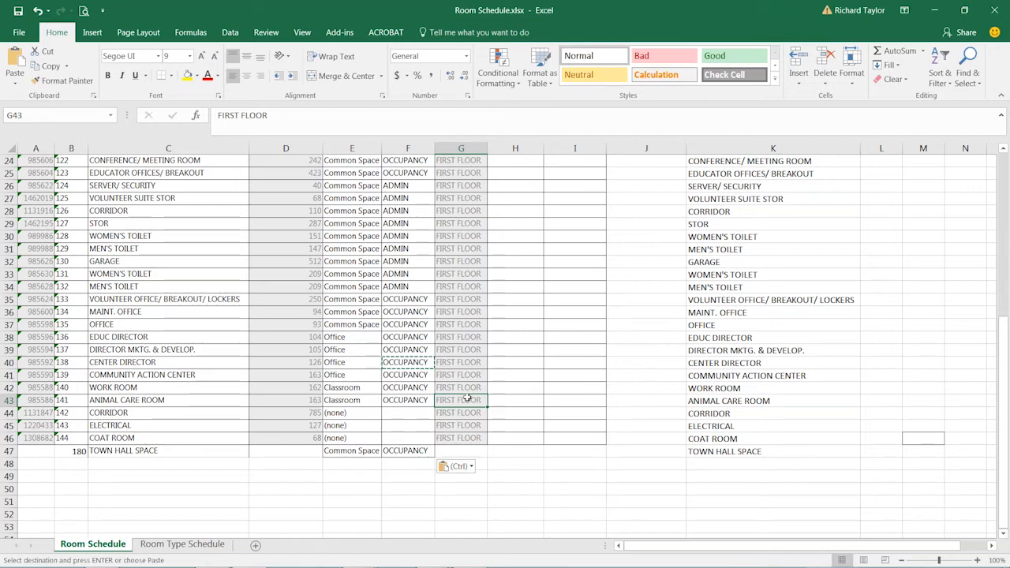
pyautogui.click(464, 440)
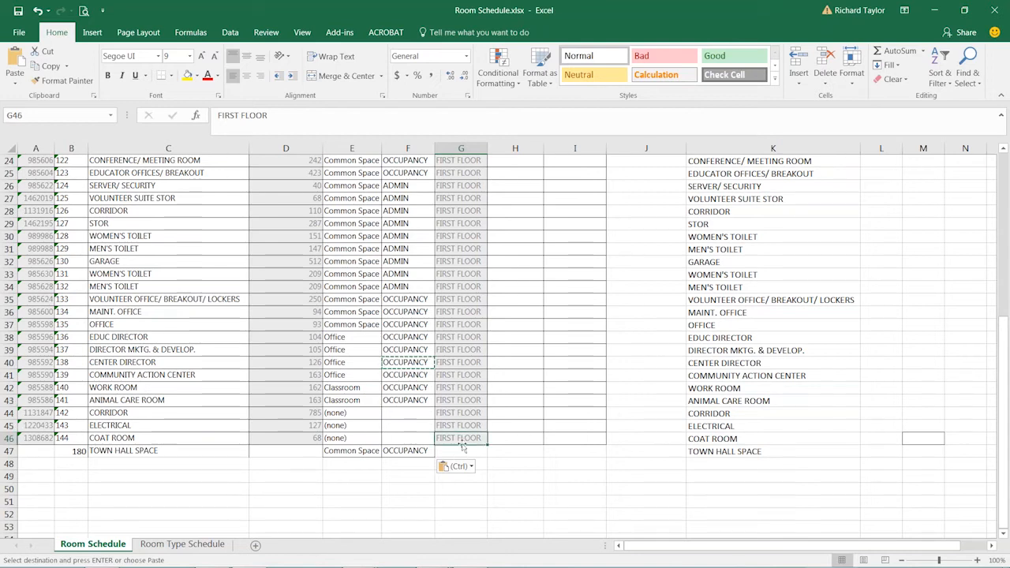
pyautogui.click(42, 451)
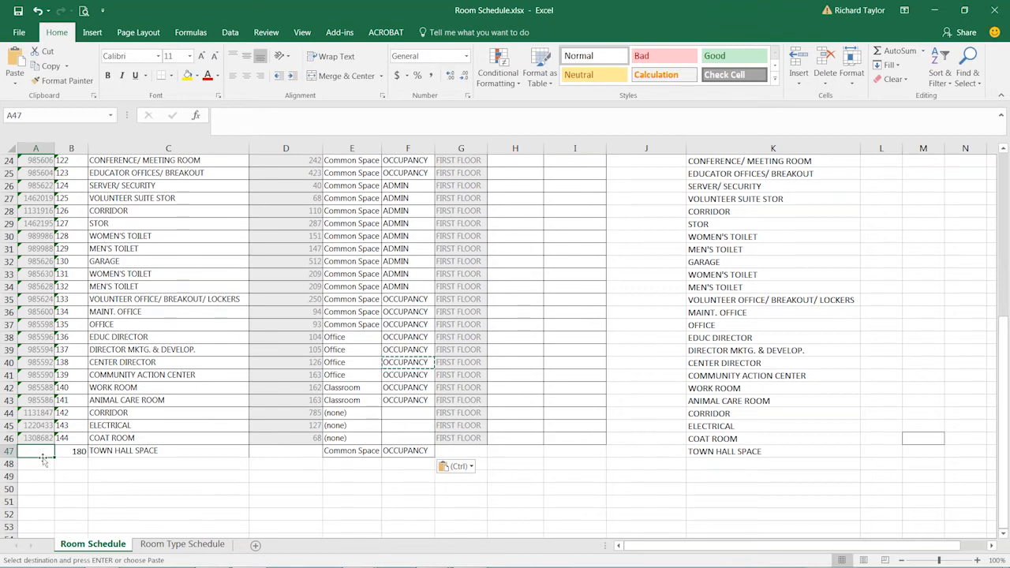
pyautogui.write('NEW')
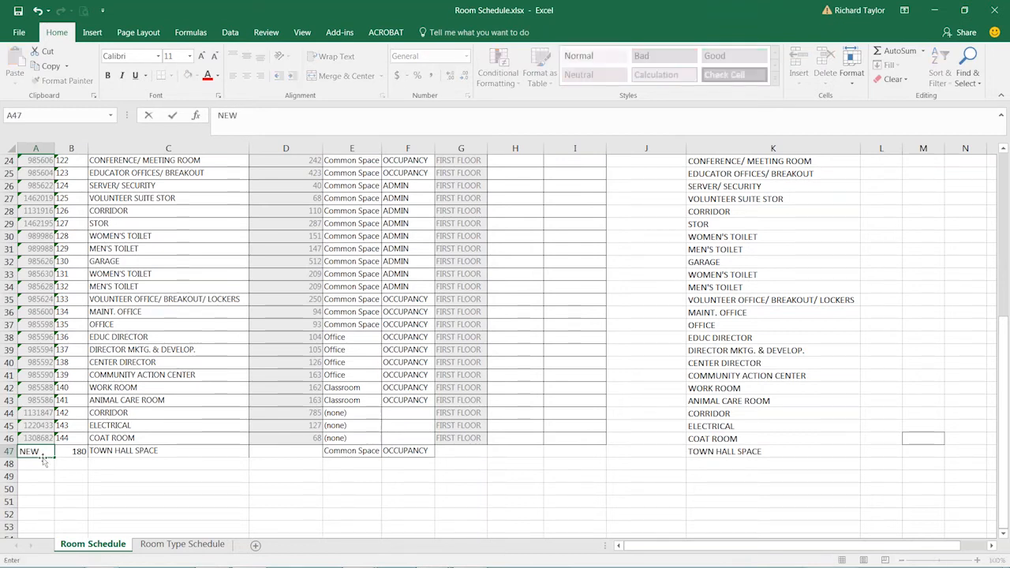
pyautogui.press('Tab')
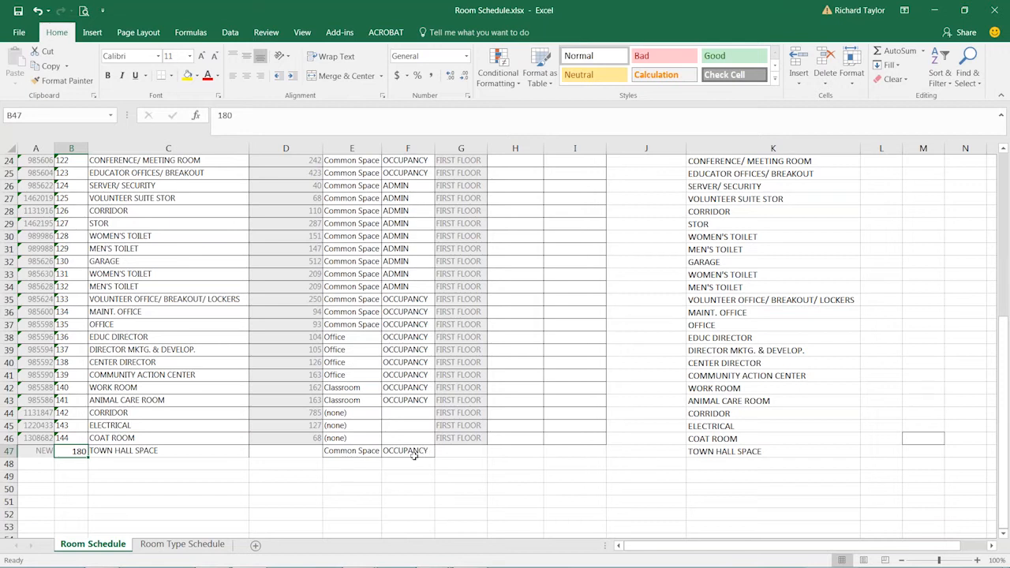
# - Switch to Revit and start a BIMLink import of the Room Schedule link from the file Room Schedule.xlsx
pyautogui.moveTo(1004, 442); pyautogui.dragTo(1004, 339)
pyautogui.moveTo(1008, 187); pyautogui.dragTo(1007, 167)
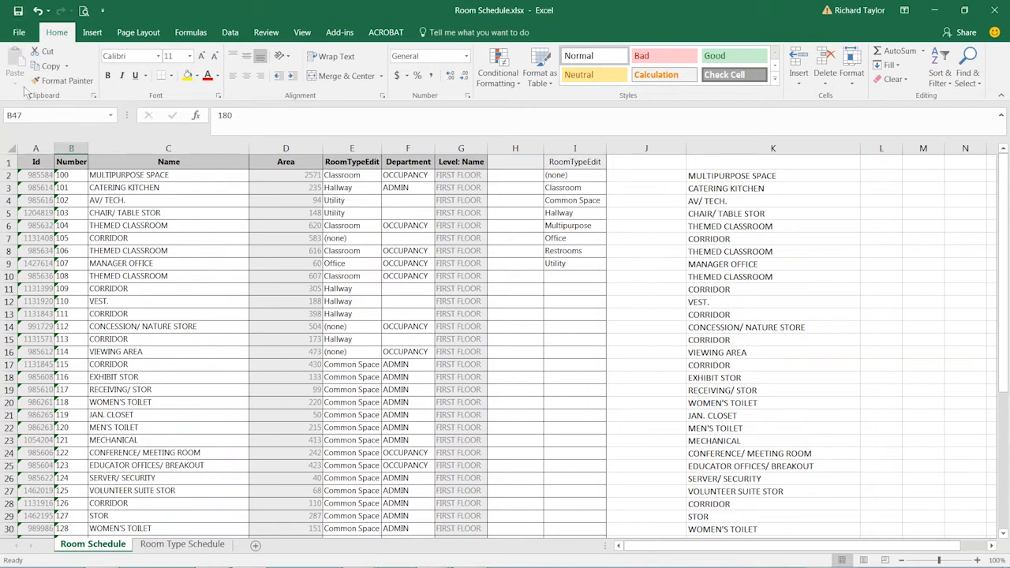
pyautogui.hotkey('alt', 'Tab')
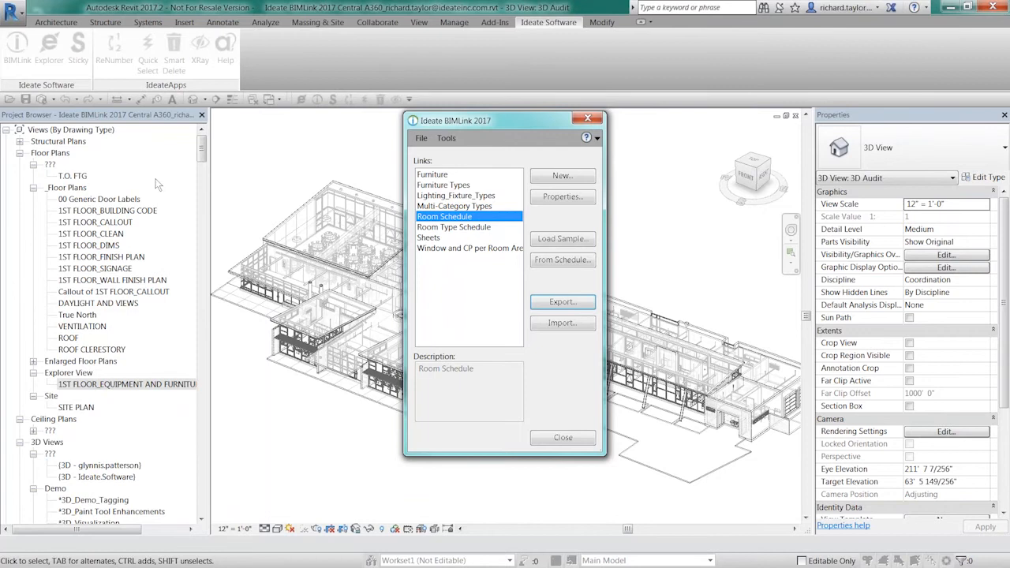
pyautogui.click(554, 323)
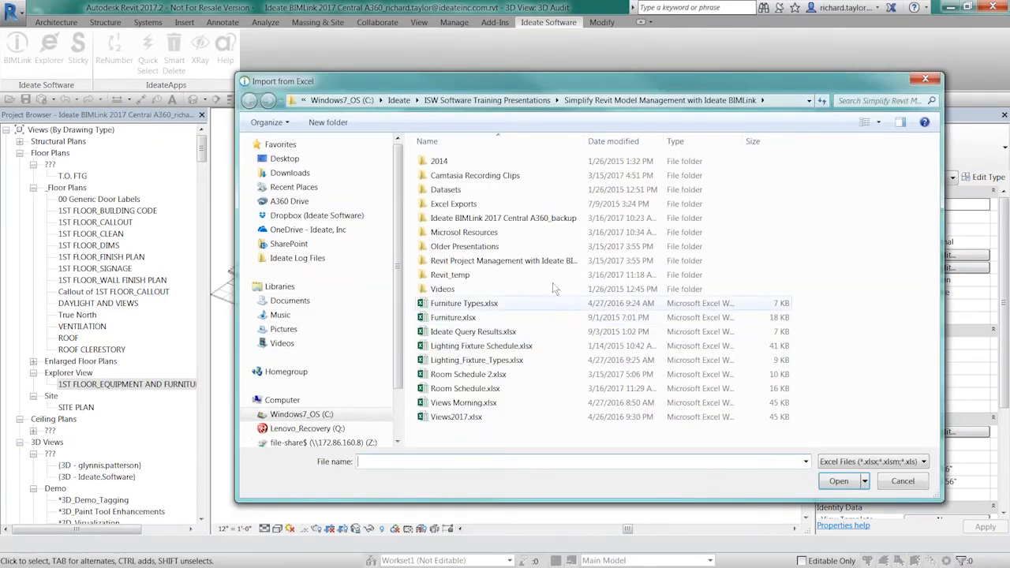
pyautogui.click(468, 393)
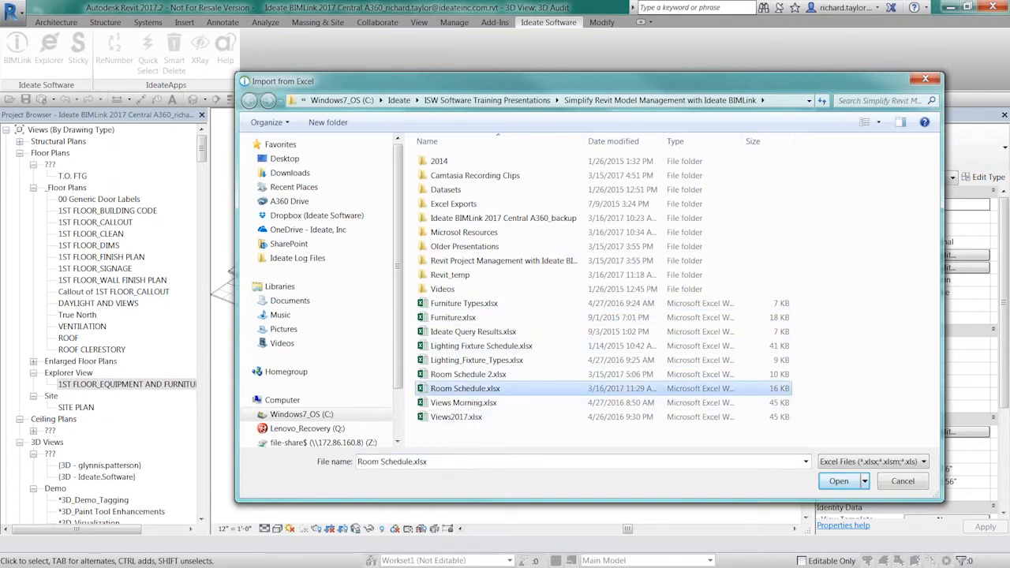
pyautogui.click(838, 485)
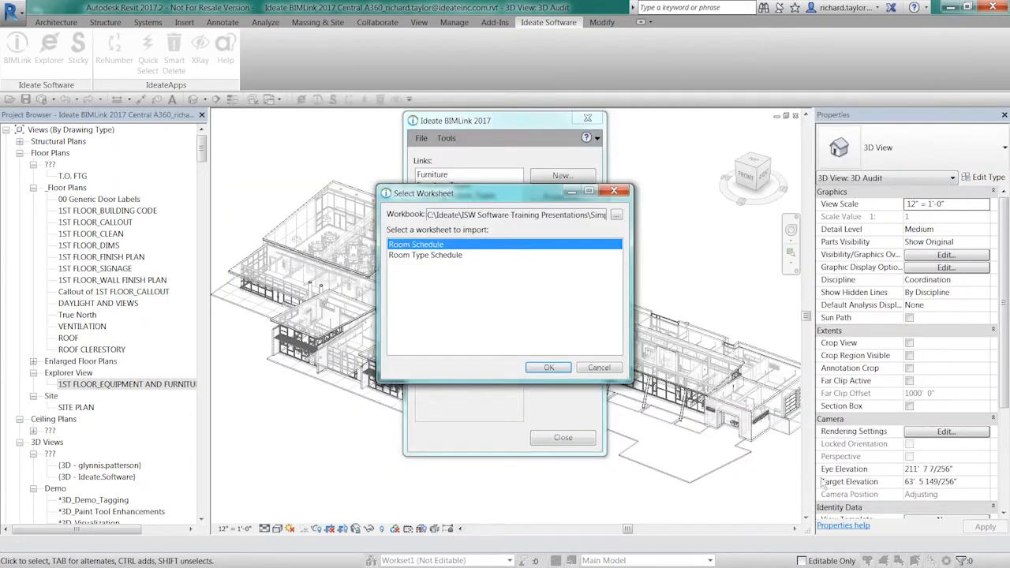
# - Choose the Room Schedule worksheet as the one to import and continue to the import preview
pyautogui.moveTo(513, 202); pyautogui.dragTo(585, 184)
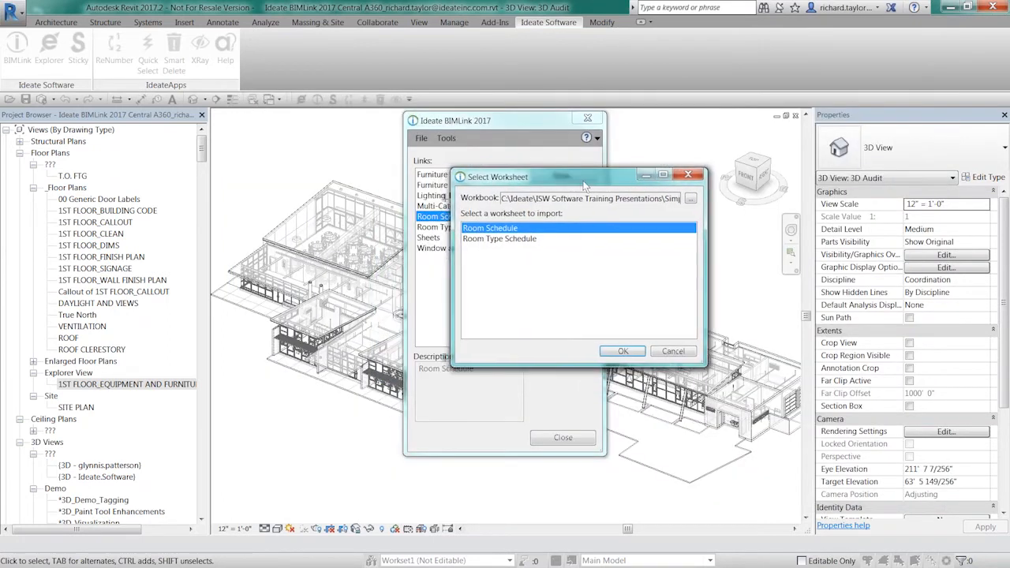
pyautogui.click(504, 239)
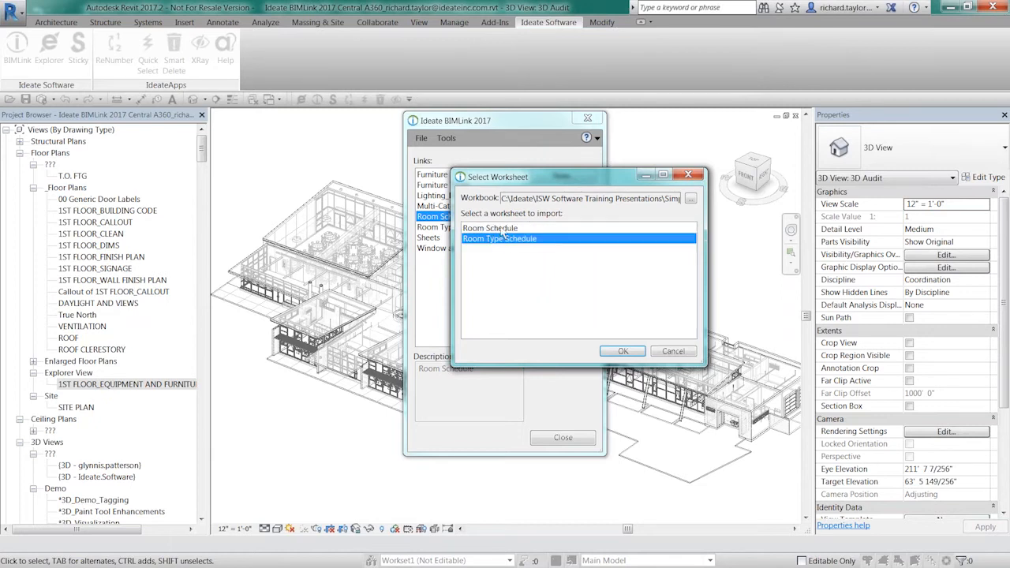
pyautogui.click(497, 229)
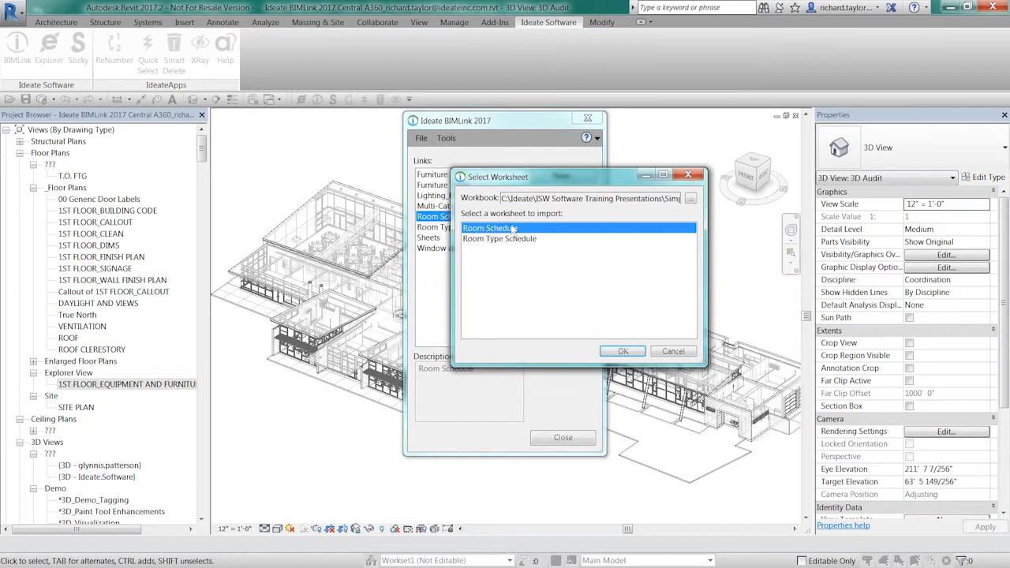
pyautogui.click(614, 352)
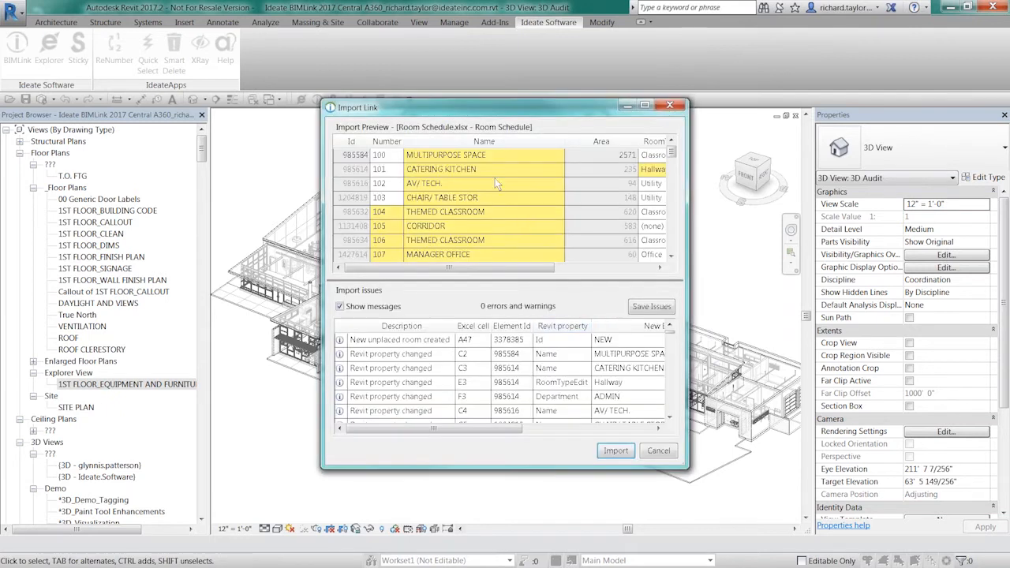
# - Enlarge the import preview to review the changes, import them into the model, and close BIMLink
pyautogui.moveTo(472, 109); pyautogui.dragTo(434, 62)
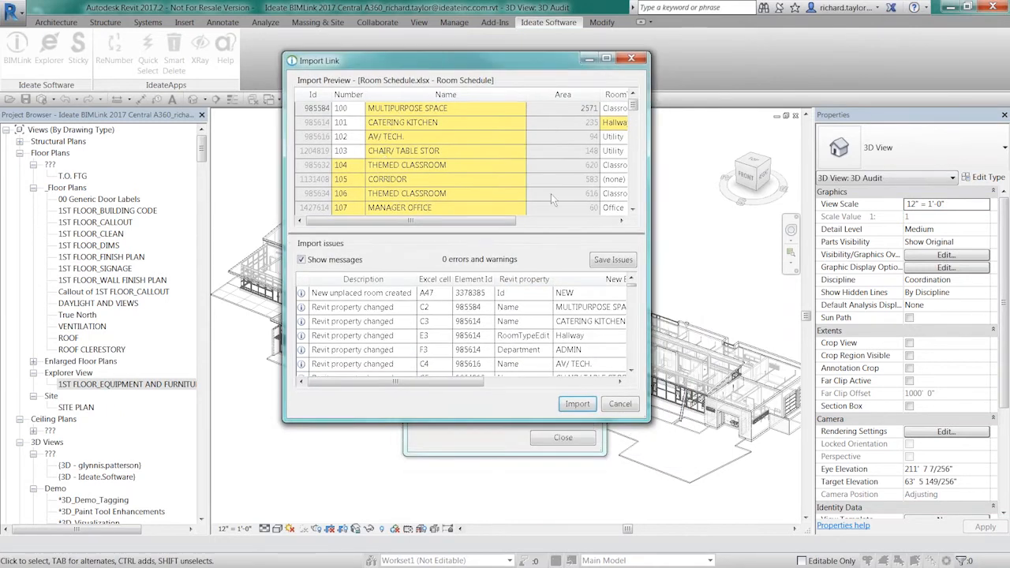
pyautogui.moveTo(651, 423); pyautogui.dragTo(768, 471)
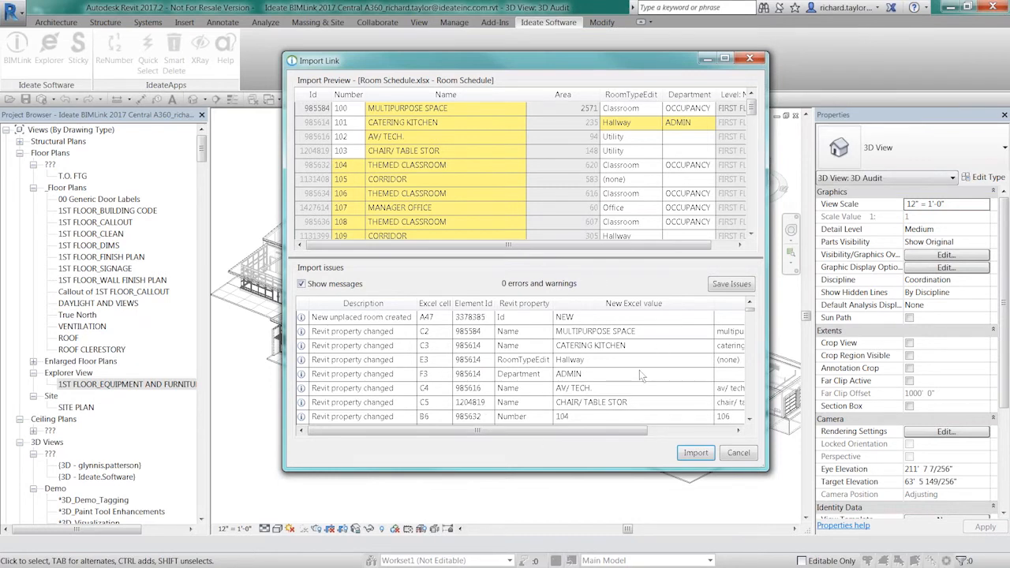
pyautogui.click(694, 455)
pyautogui.click(563, 439)
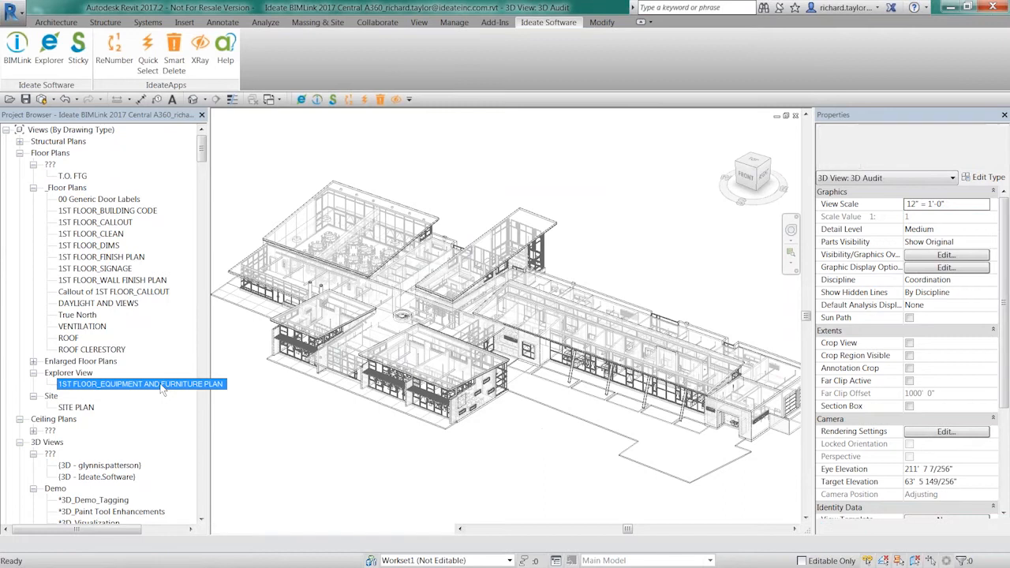
# - Open the 1ST FLOOR_EQUIPMENT AND FURNITURE PLAN view and examine the room tags around corridor 142
pyautogui.doubleClick(162, 385)
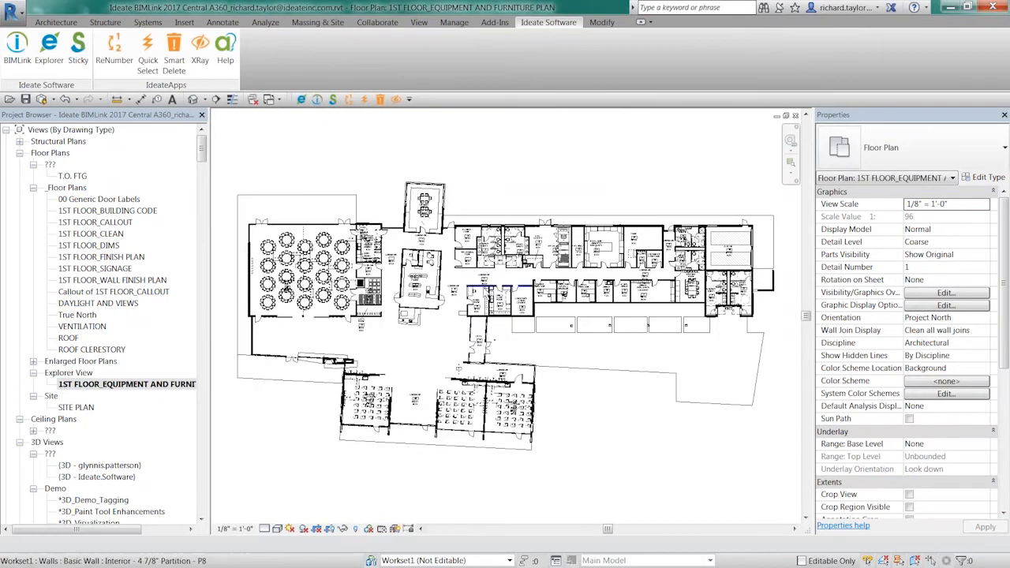
pyautogui.scroll(10, 466, 328)
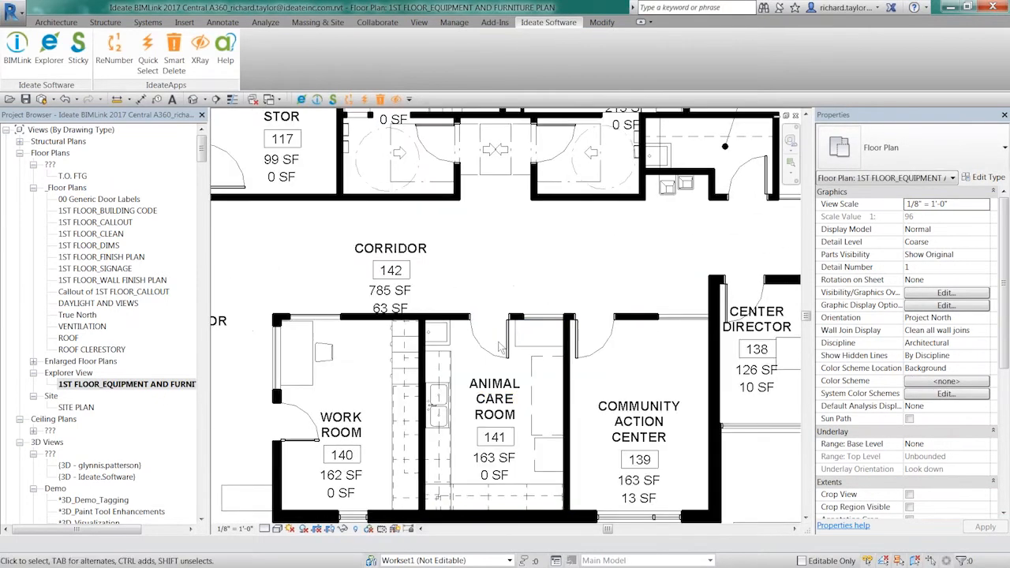
pyautogui.moveTo(498, 343); pyautogui.dragTo(460, 320)
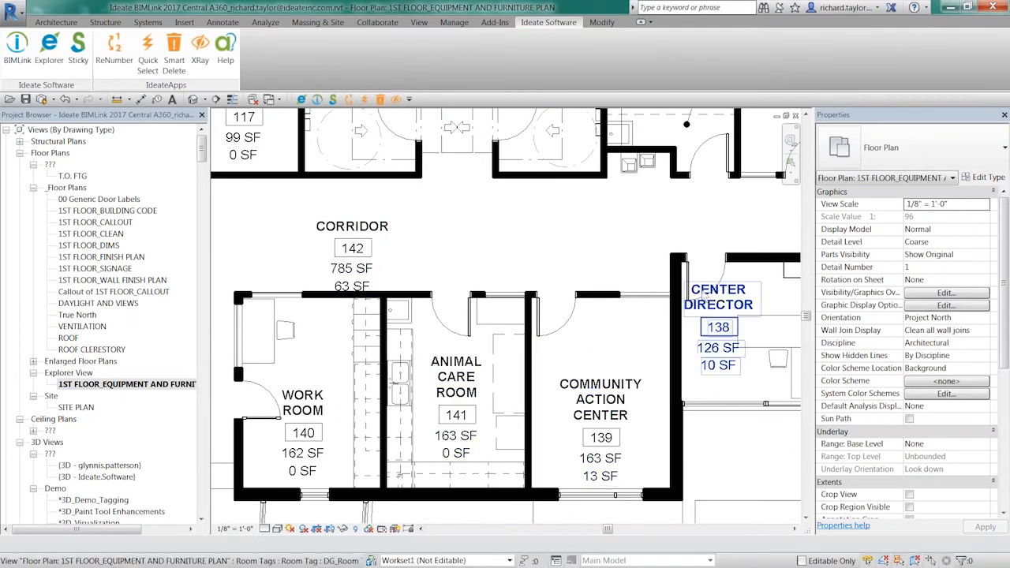
# - Delete the MULTIPURPOSE SPACE 100 room from the large hall with the round tables in the floor plan
pyautogui.scroll(-3, 572, 304)
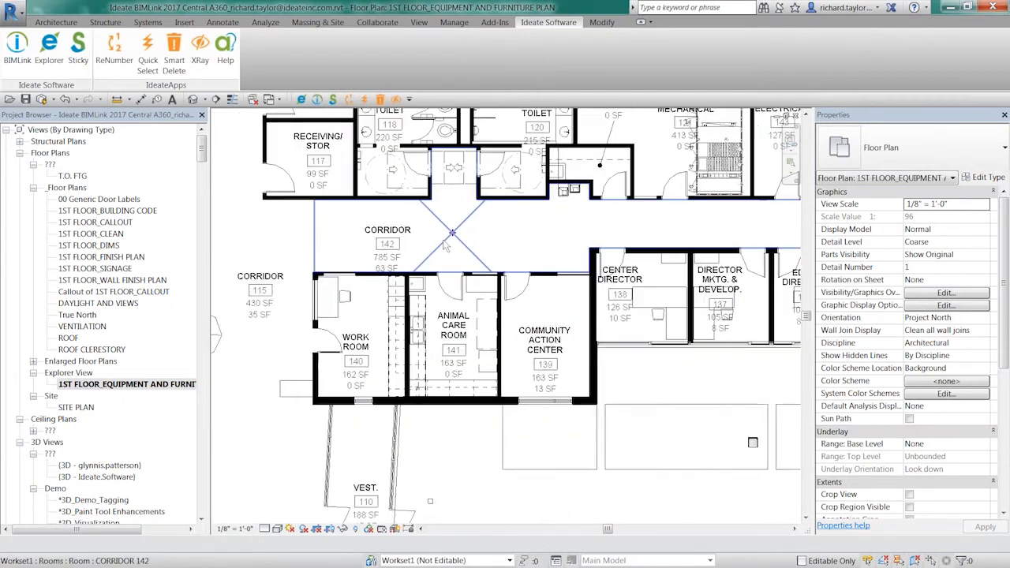
pyautogui.scroll(-3, 765, 355)
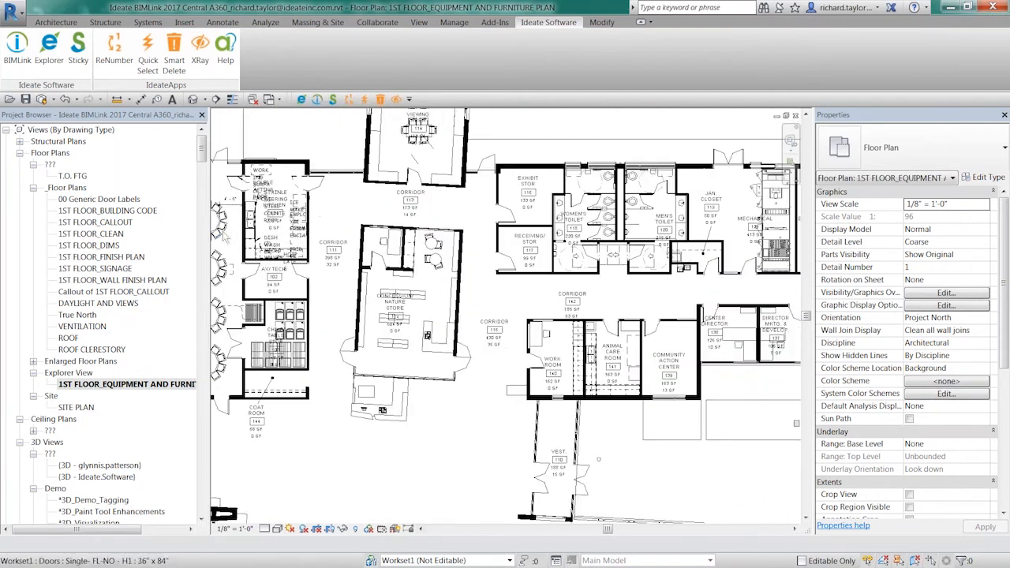
pyautogui.moveTo(230, 204); pyautogui.dragTo(612, 241)
pyautogui.scroll(1, 612, 241)
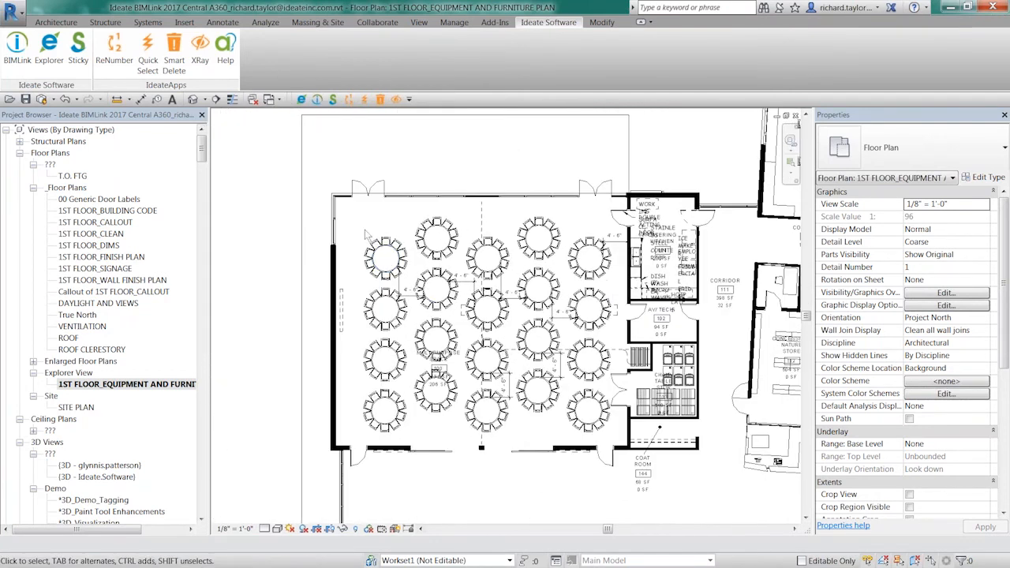
pyautogui.click(382, 228)
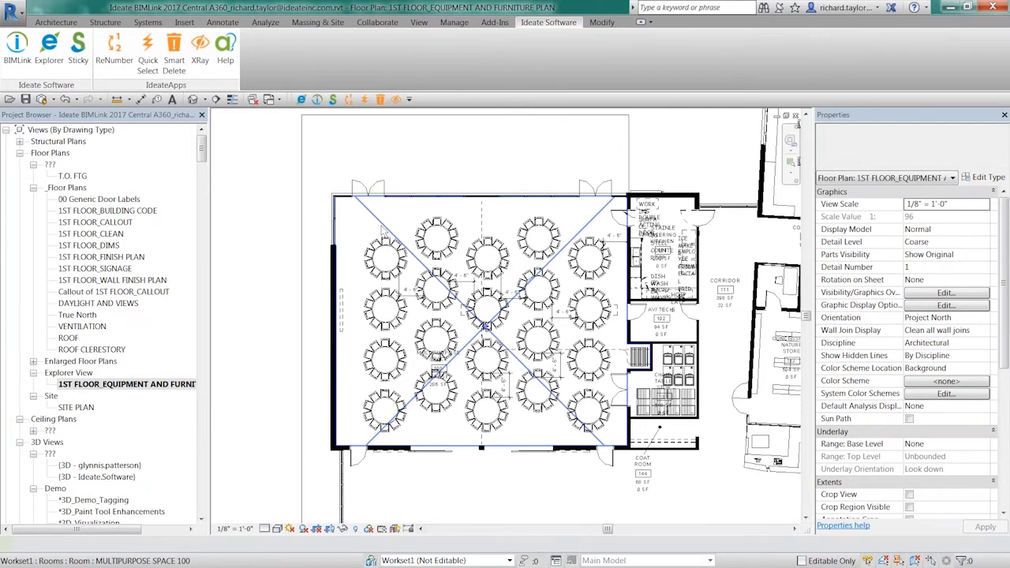
pyautogui.press('Delete')
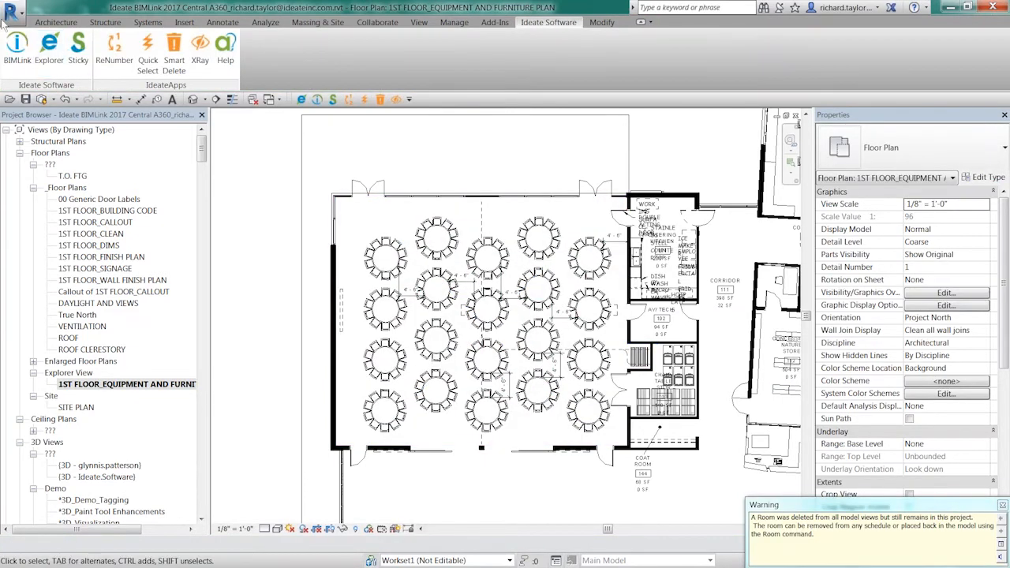
# - Place the existing unplaced room 180 TOWN HALL SPACE in the emptied hall, dismissing the save reminder and the warning
pyautogui.click(41, 22)
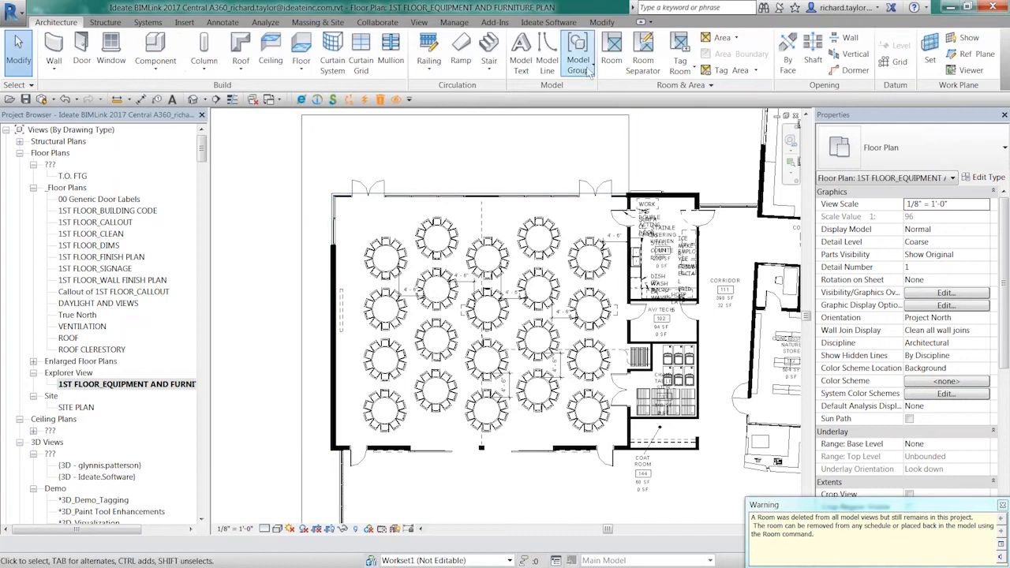
pyautogui.click(611, 58)
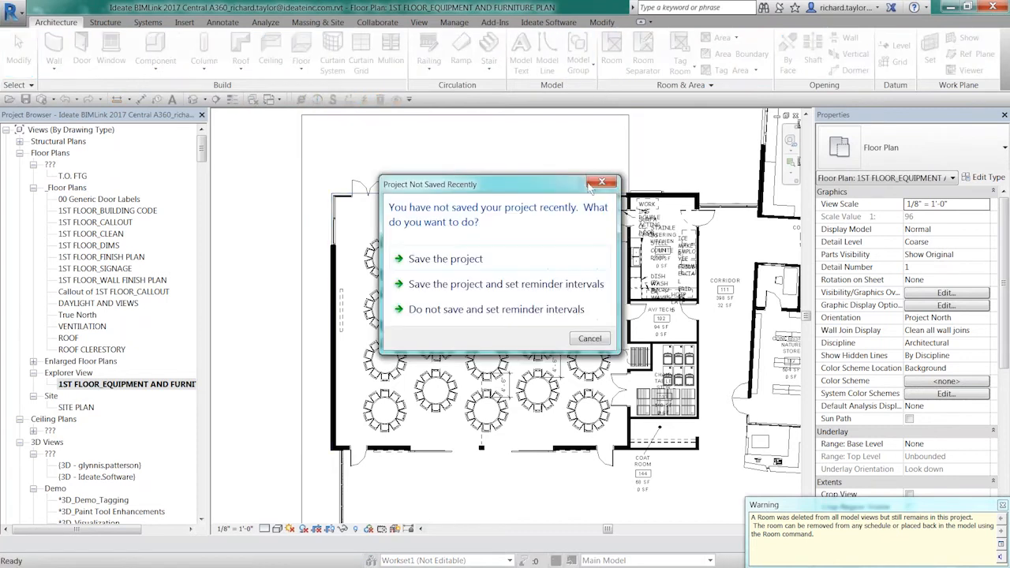
pyautogui.click(590, 341)
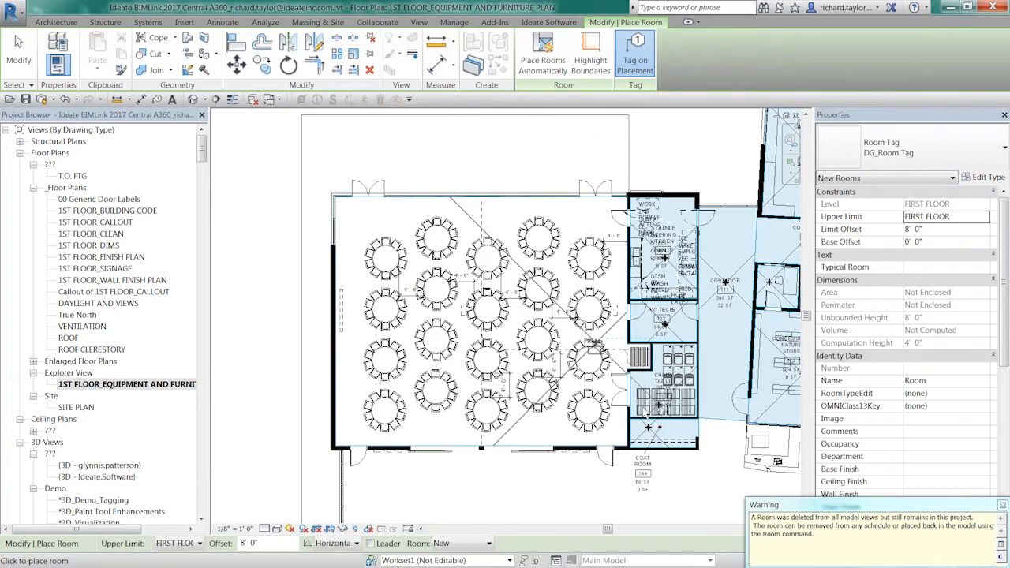
pyautogui.click(1002, 505)
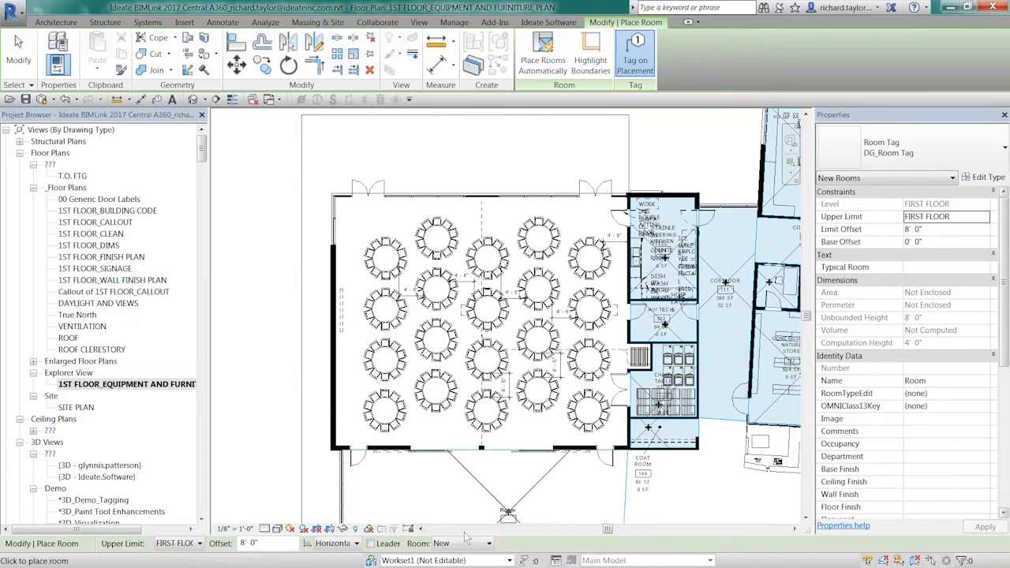
pyautogui.click(489, 544)
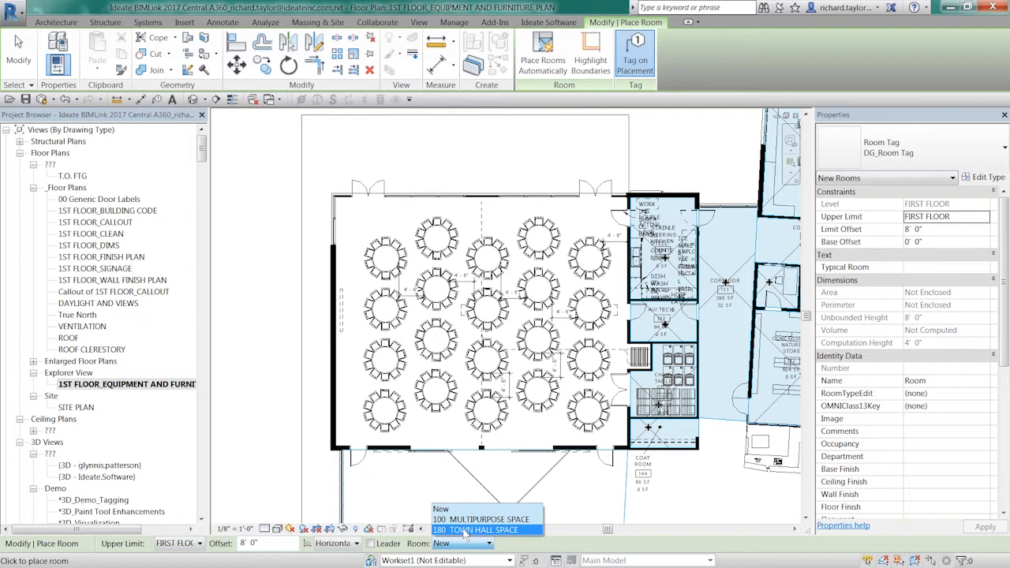
pyautogui.click(471, 530)
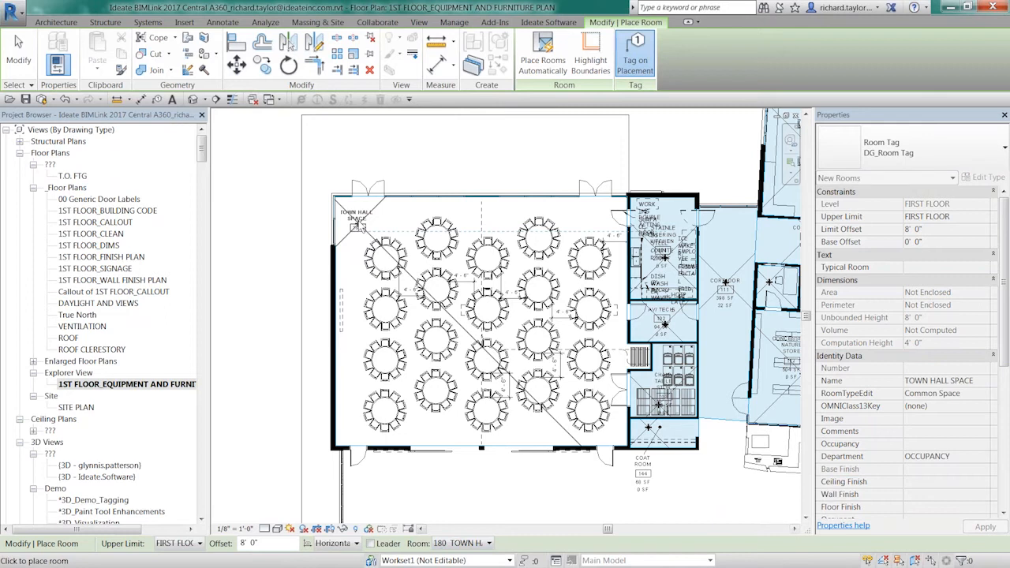
pyautogui.click(359, 223)
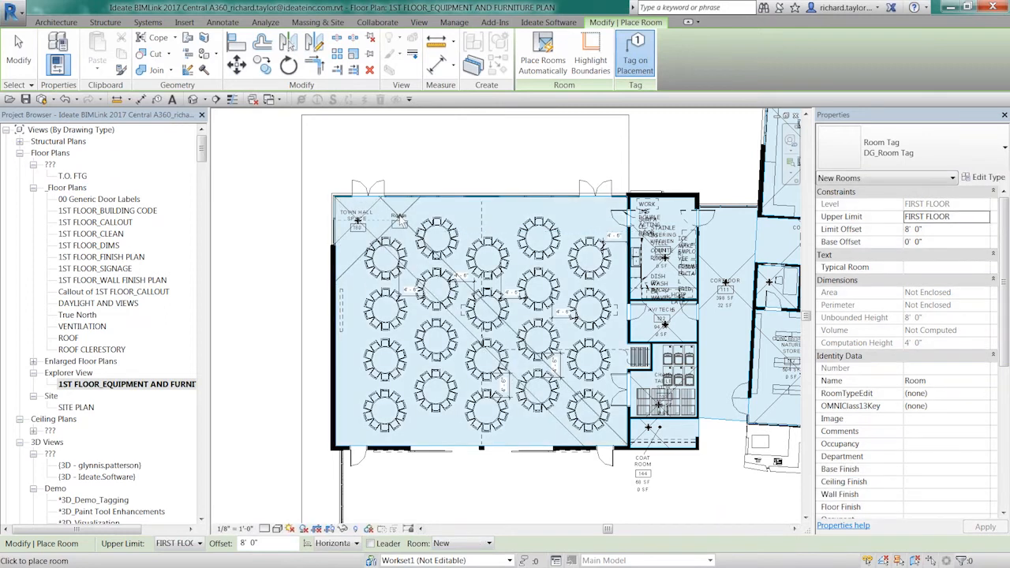
pyautogui.press('Escape')
pyautogui.press('Escape')
# - Select the TOWN HALL SPACE room and examine its identity data properties
pyautogui.click(497, 271)
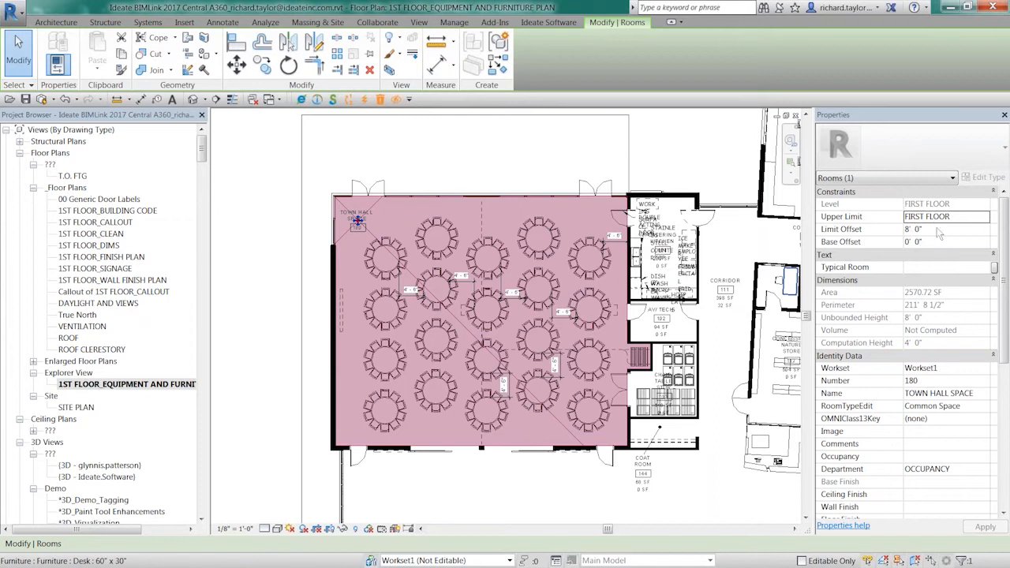
pyautogui.moveTo(1005, 304); pyautogui.dragTo(1006, 341)
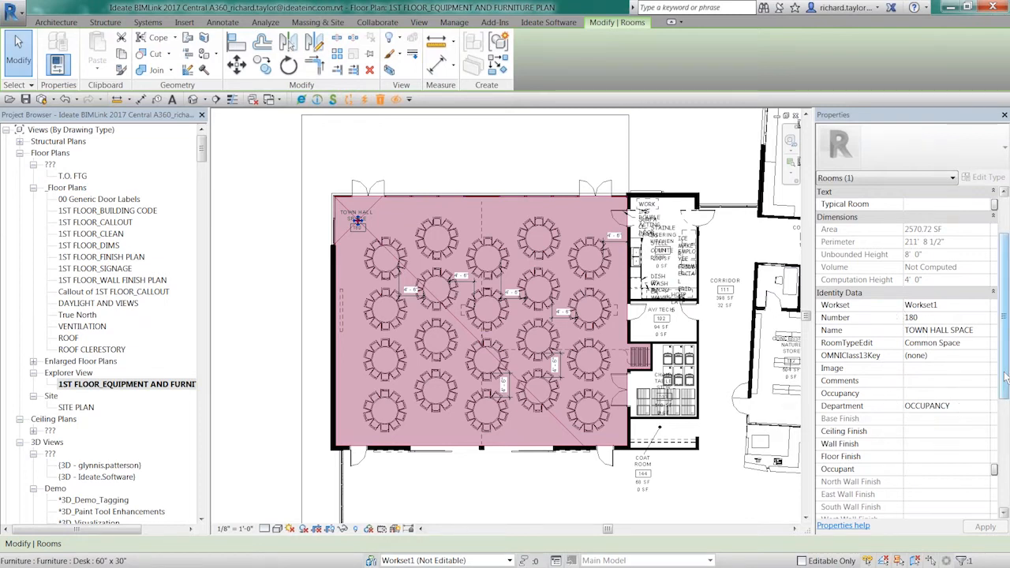
pyautogui.scroll(-2, 995, 395)
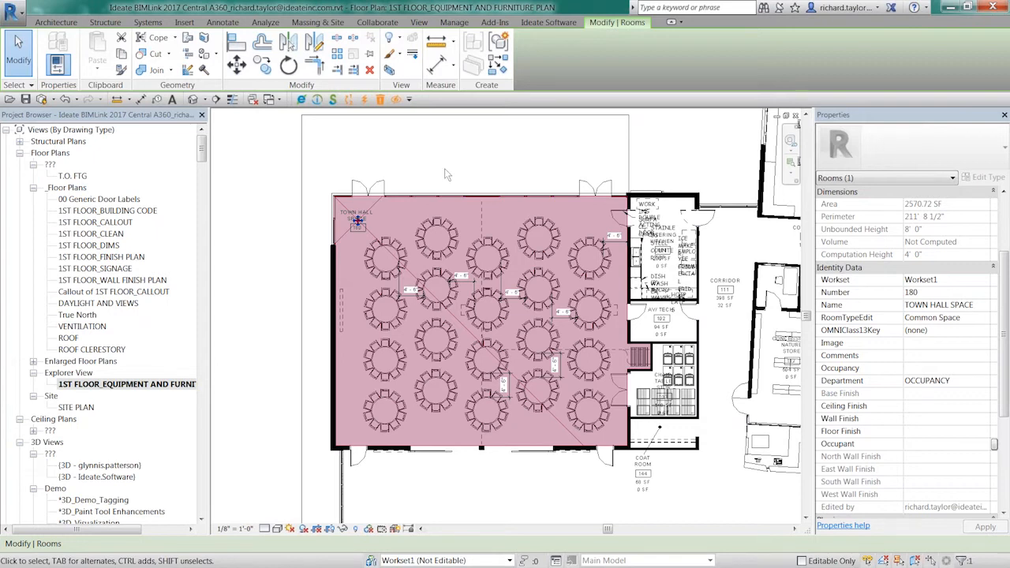
# - Select the ANIMAL CARE ROOM 141 room, examine its properties including RoomTypeEdit, and clear the selection
pyautogui.scroll(-1, 439, 163)
pyautogui.scroll(2, 685, 363)
pyautogui.moveTo(548, 342); pyautogui.dragTo(246, 320)
pyautogui.click(559, 466)
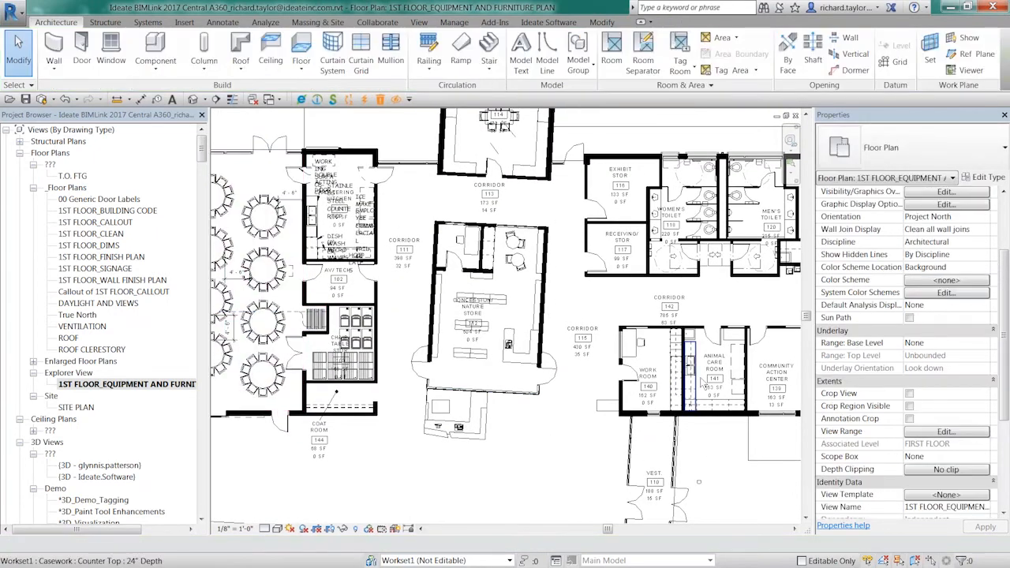
pyautogui.click(714, 373)
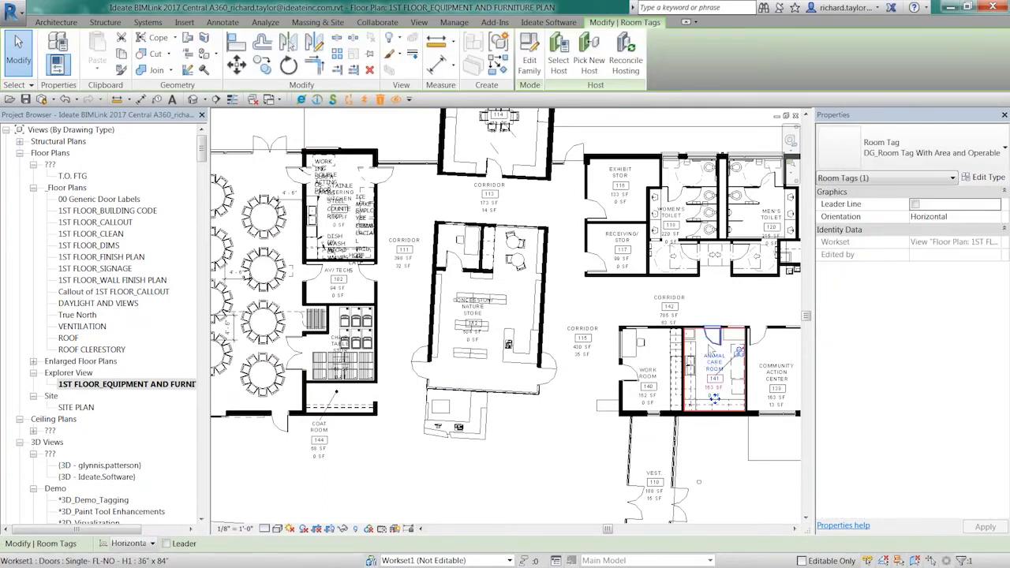
pyautogui.click(714, 398)
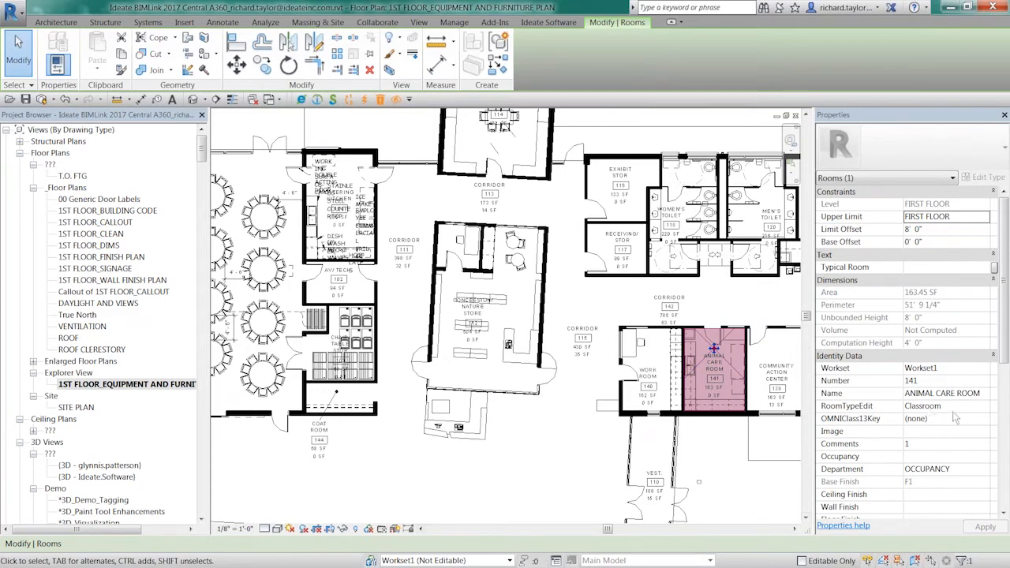
pyautogui.click(585, 304)
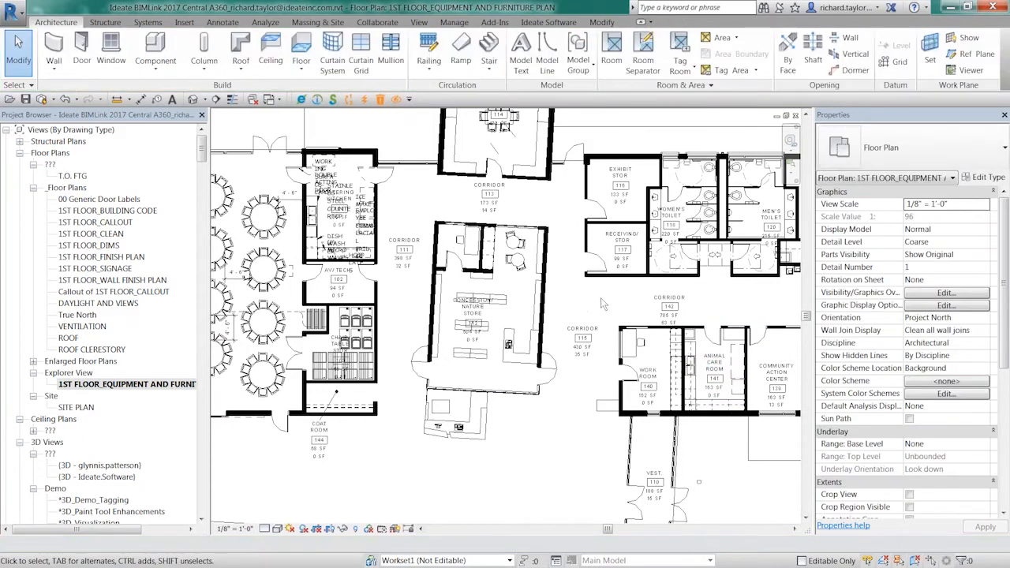
# - Open the Room Schedule link's properties in BIMLink and review its general link settings and linked properties
pyautogui.click(317, 100)
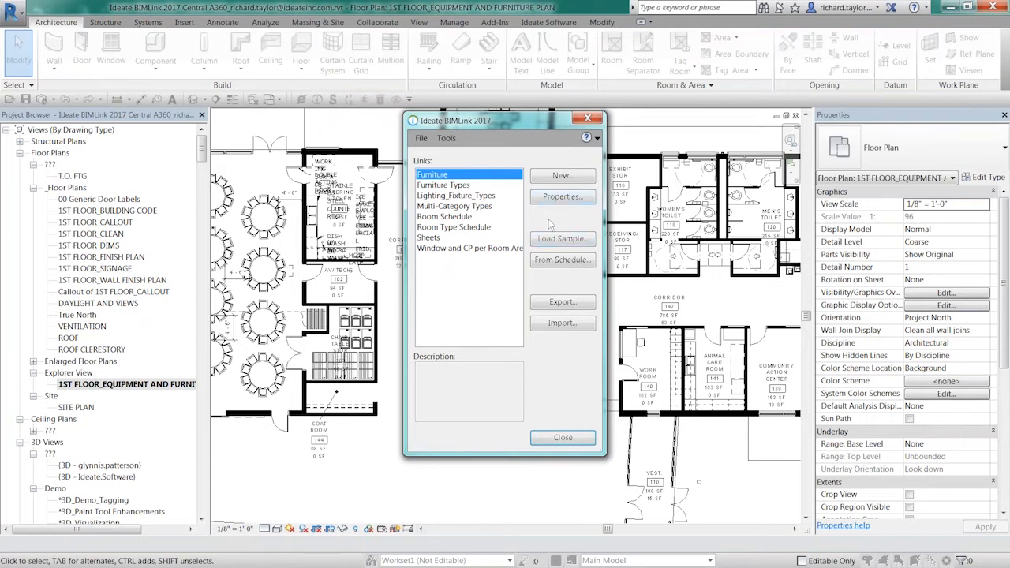
pyautogui.click(430, 218)
pyautogui.click(570, 201)
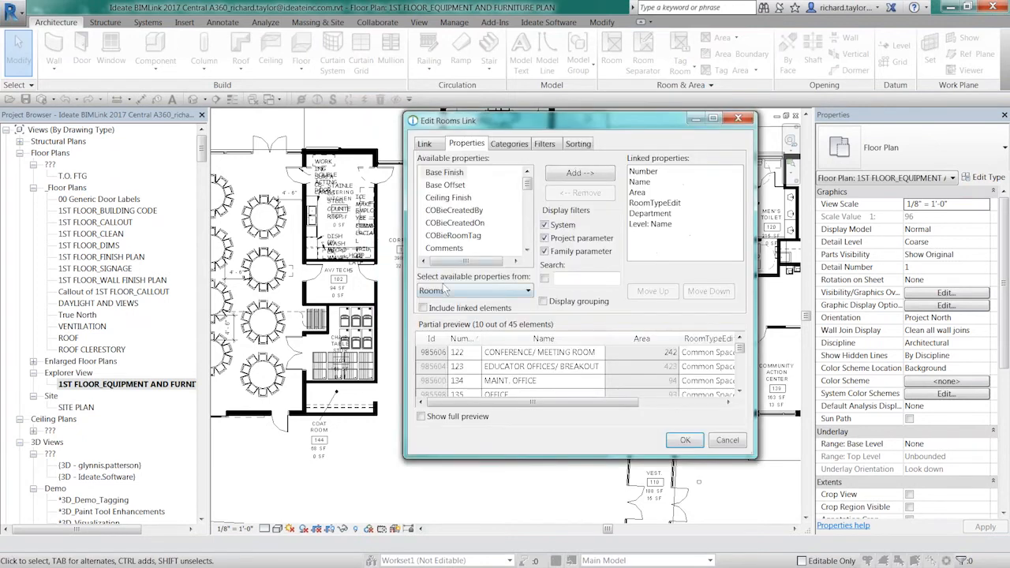
pyautogui.click(433, 146)
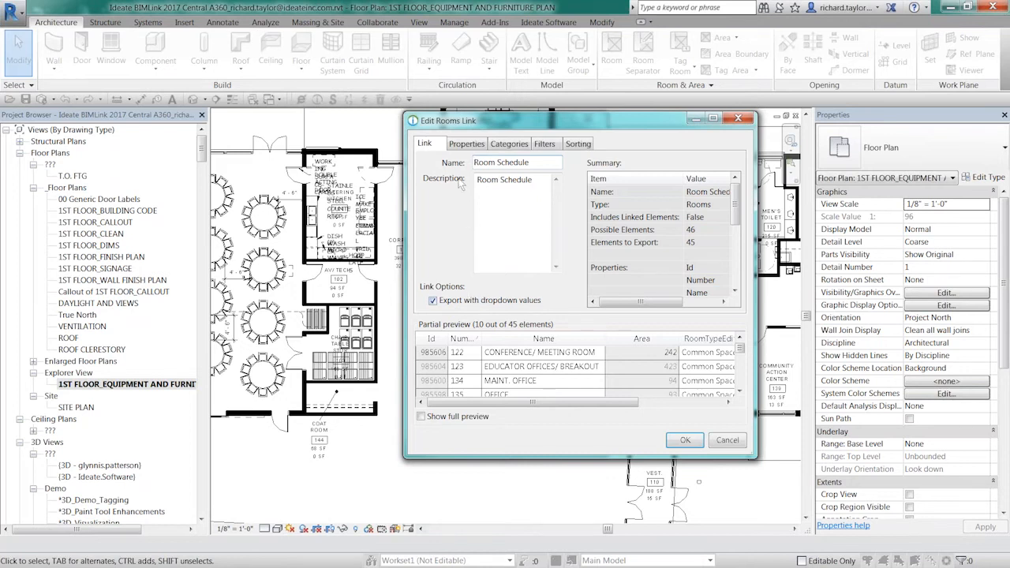
pyautogui.click(469, 146)
pyautogui.moveTo(482, 129); pyautogui.dragTo(400, 124)
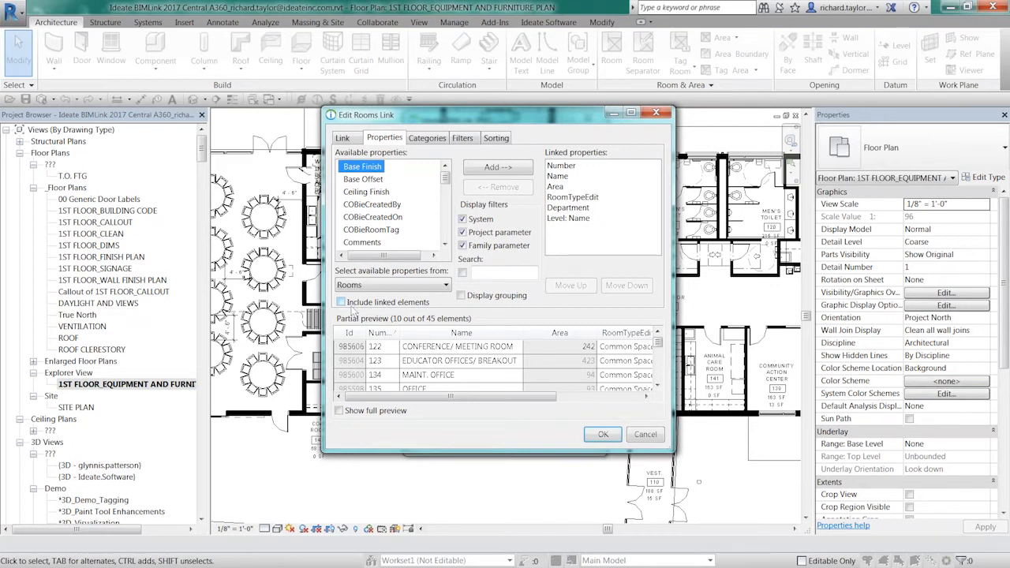
# - Try including linked elements in the Room Schedule link, turn the option off again, and close BIMLink without saving
pyautogui.click(341, 302)
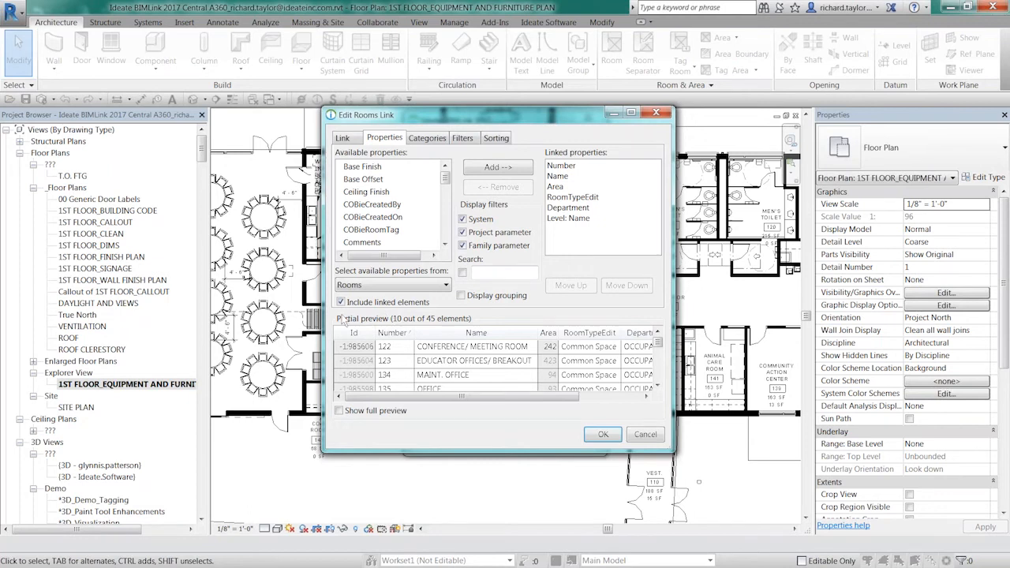
pyautogui.click(341, 304)
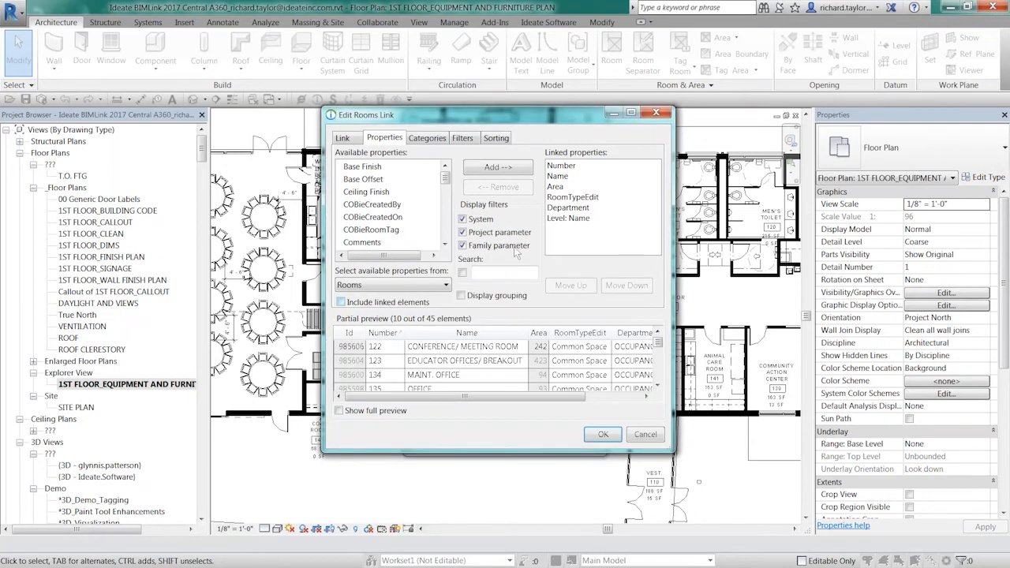
pyautogui.click(657, 115)
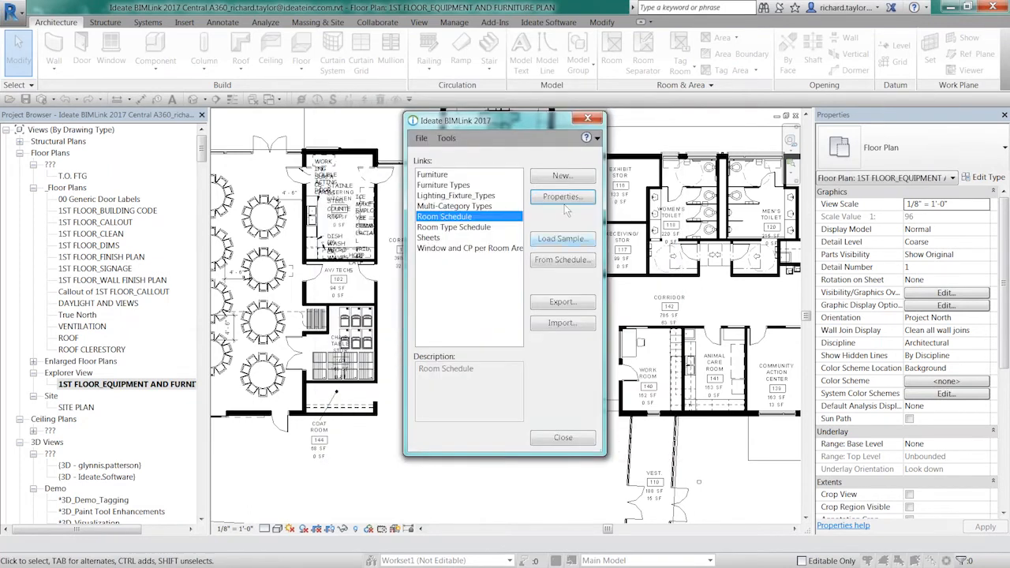
pyautogui.click(592, 119)
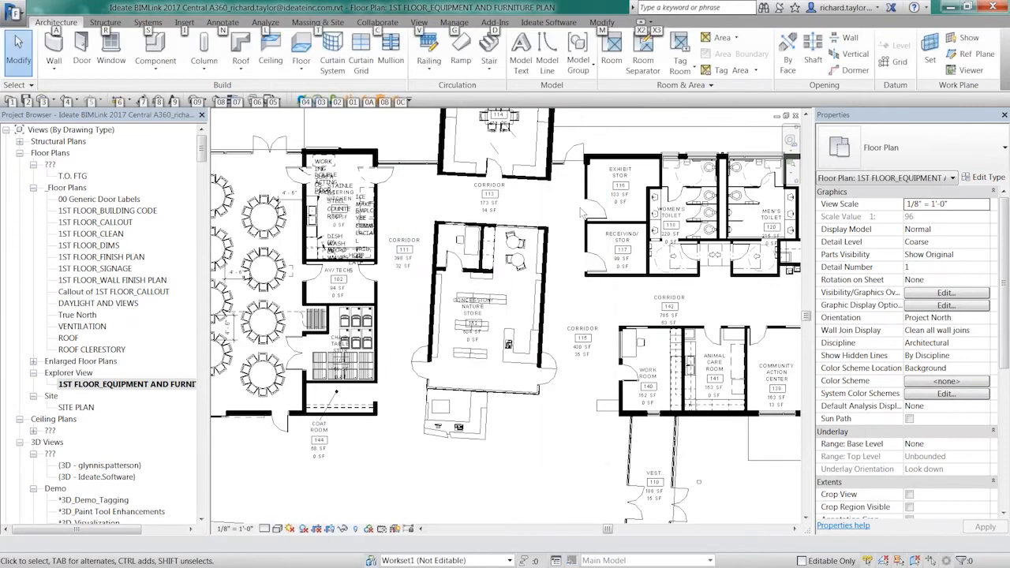
# - Switch to the Revit session with Ideate BIMLink 2015 and open its How To help topic on creating a quantity takeoff
pyautogui.hotkey('alt', 'Tab')
pyautogui.hotkey('alt', 'Tab')
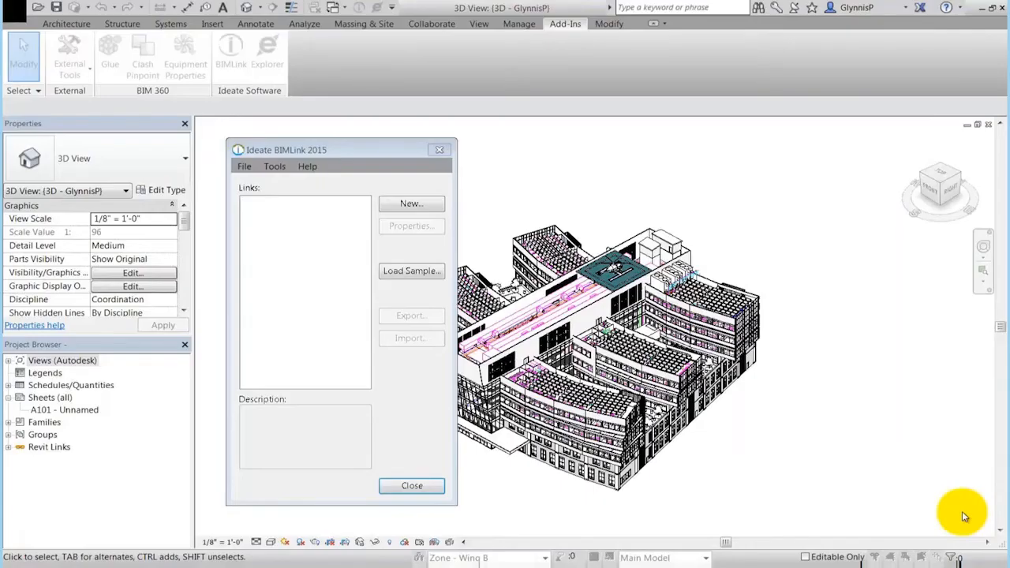
pyautogui.click(307, 167)
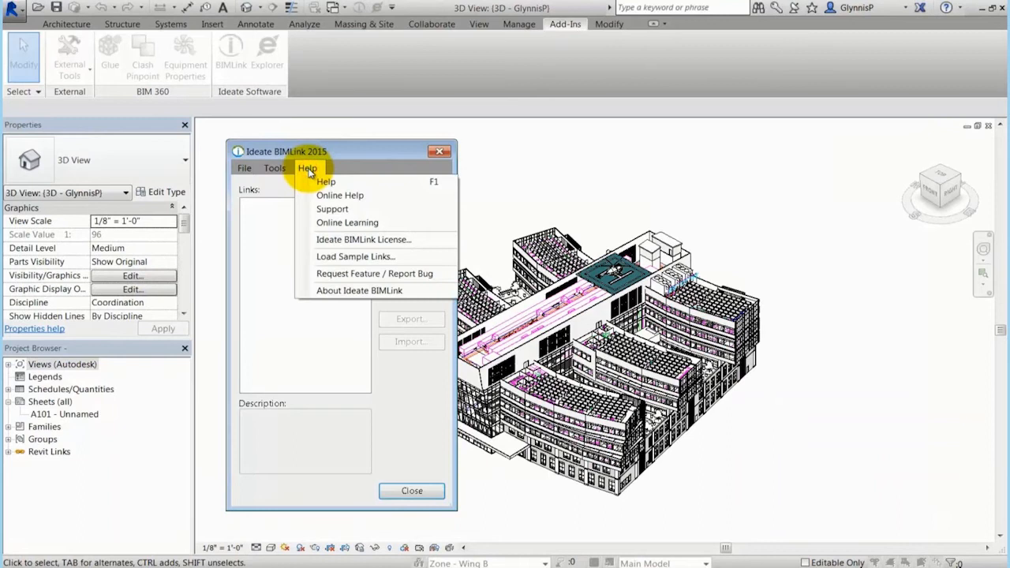
pyautogui.click(326, 182)
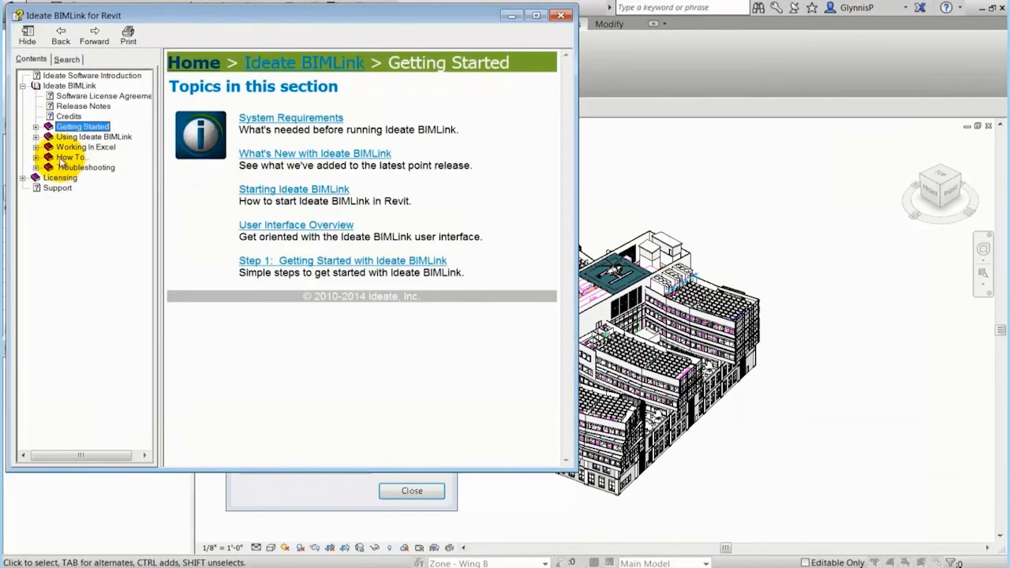
pyautogui.click(64, 158)
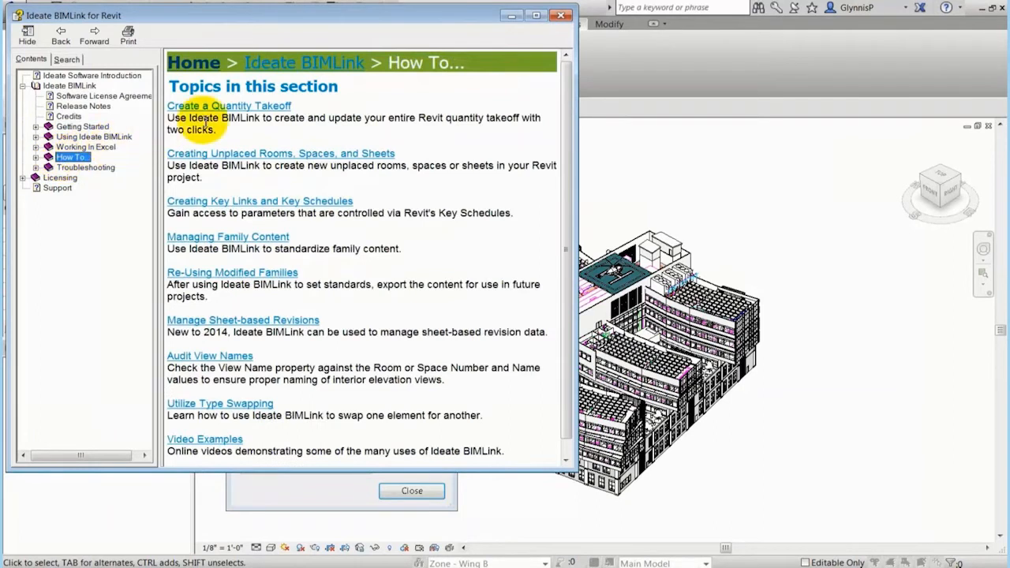
pyautogui.click(257, 107)
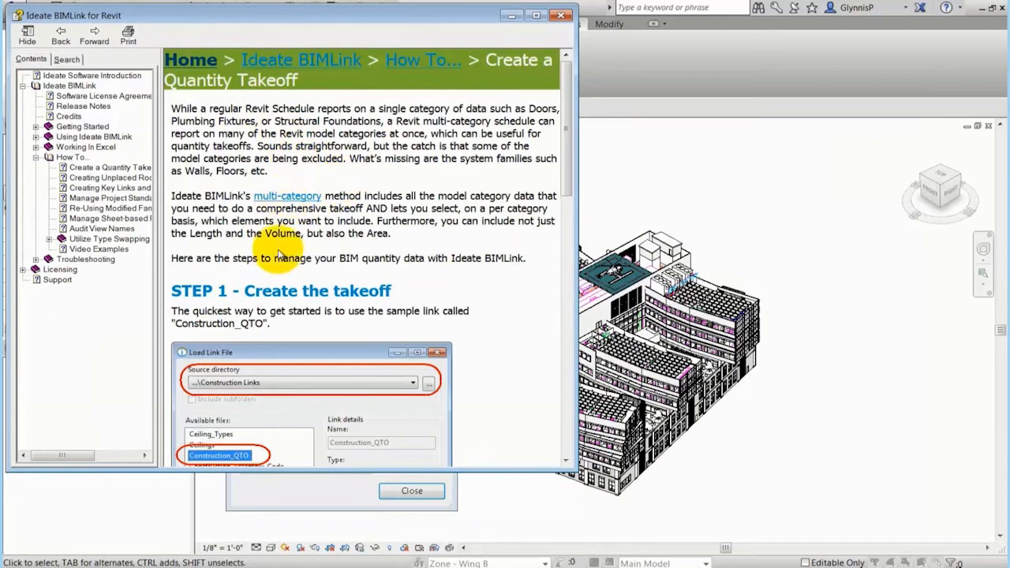
# - Read the takeoff creation and data export instructions, highlighting the text about the sample pivot table file's location
pyautogui.scroll(-2, 280, 251)
pyautogui.scroll(-5, 279, 251)
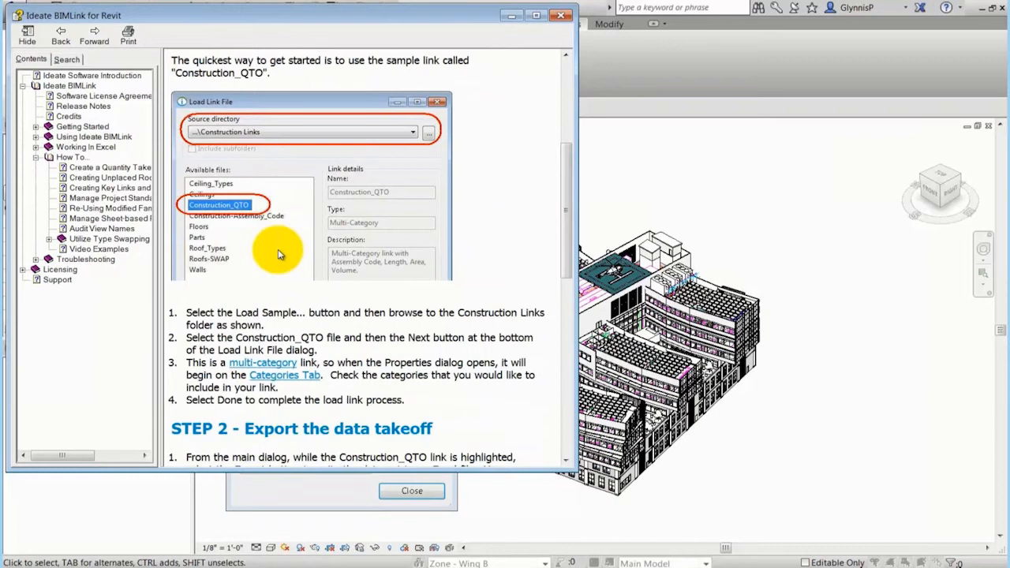
pyautogui.scroll(-8, 278, 253)
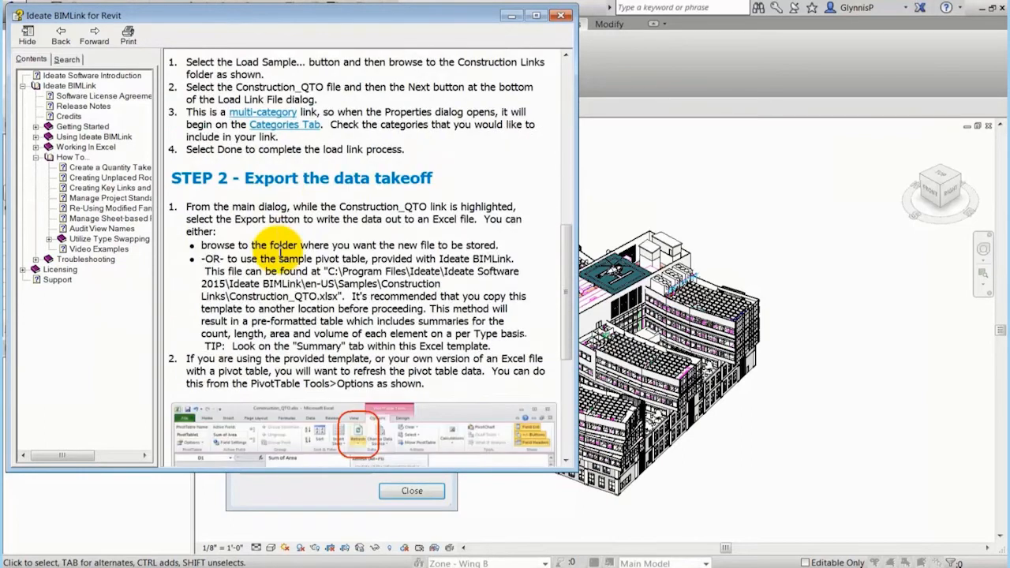
pyautogui.moveTo(204, 208); pyautogui.dragTo(477, 224)
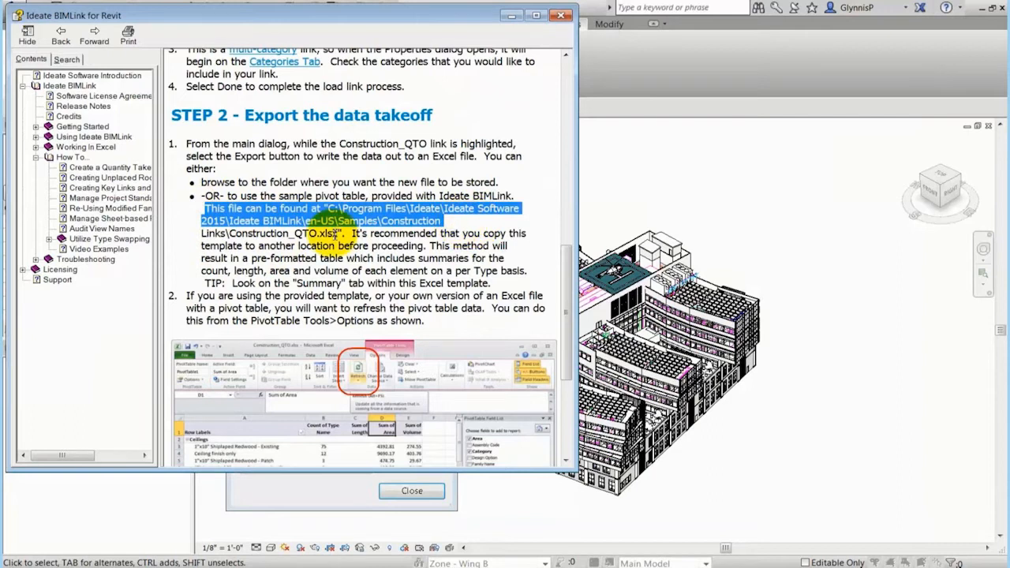
# - Copy the Construction Links samples folder path from the help text and go to that folder in Windows Explorer
pyautogui.moveTo(229, 234); pyautogui.dragTo(331, 213)
pyautogui.hotkey('ctrl', 'c')
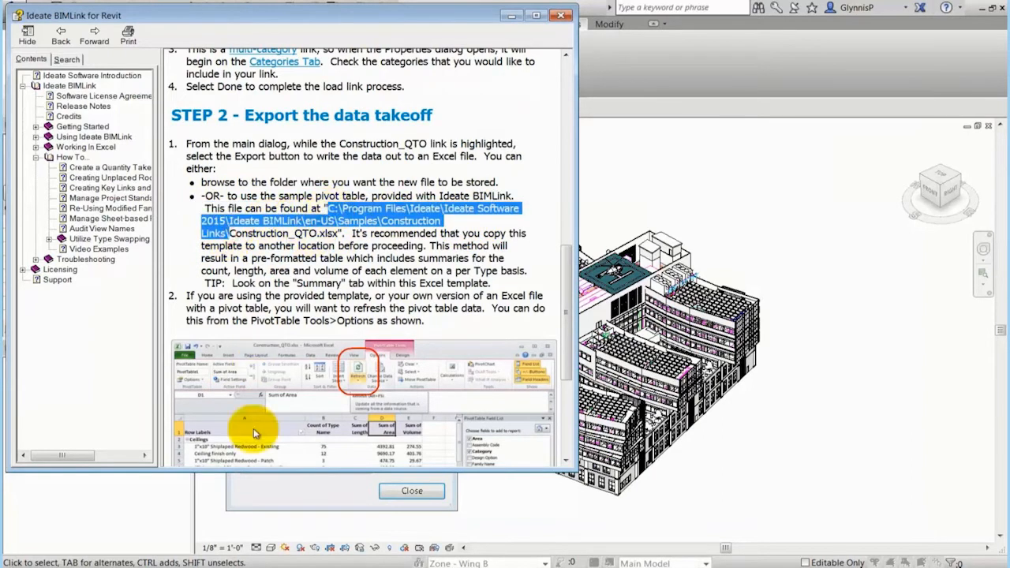
pyautogui.click(276, 566)
pyautogui.click(295, 140)
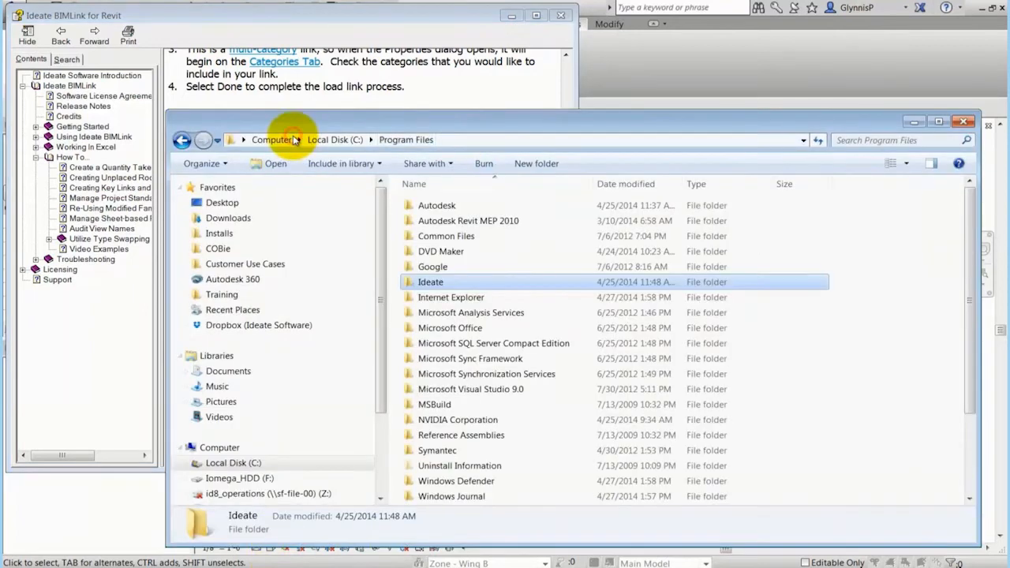
pyautogui.click(458, 140)
pyautogui.hotkey('ctrl', 'v')
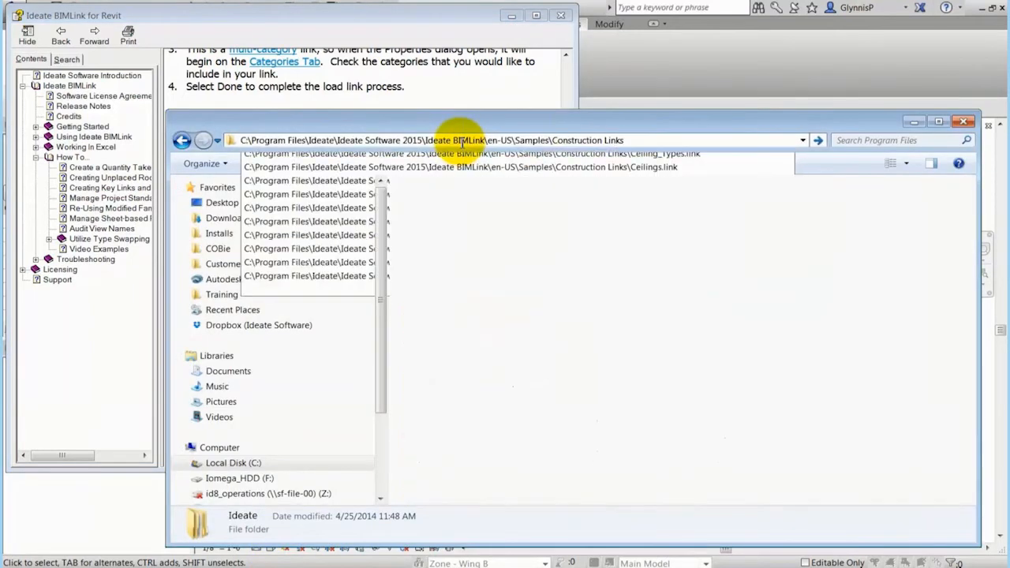
pyautogui.press('Return')
# - Open the sample workbook Construction_QTO.xlsx in Excel and examine its element data and Summary pivot table
pyautogui.click(450, 251)
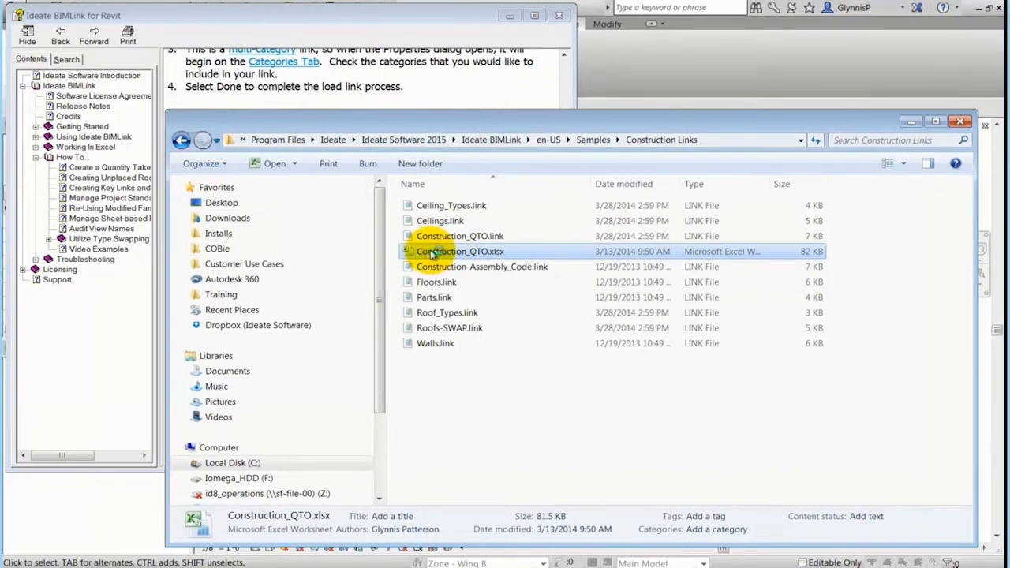
pyautogui.doubleClick(433, 253)
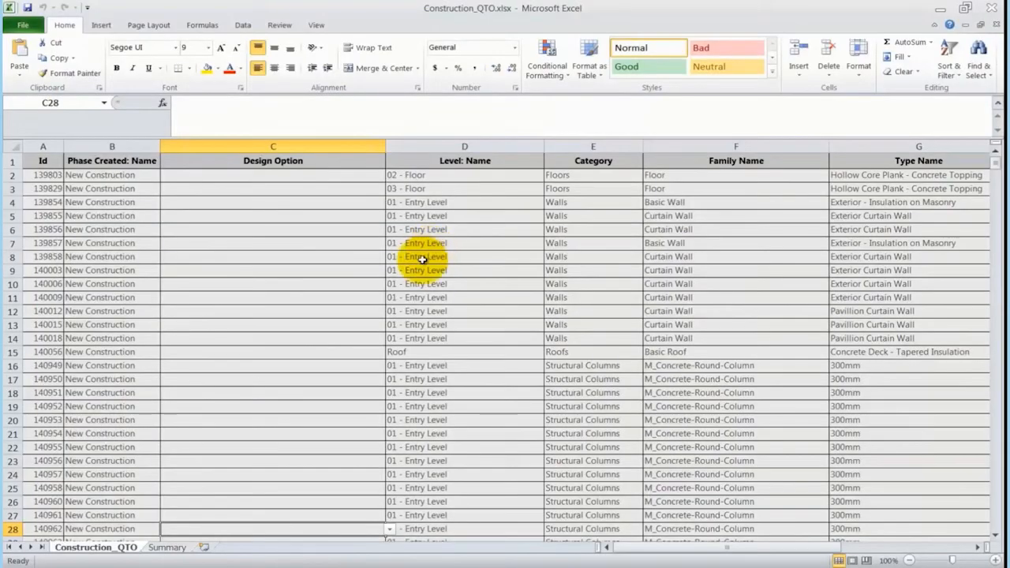
pyautogui.click(677, 201)
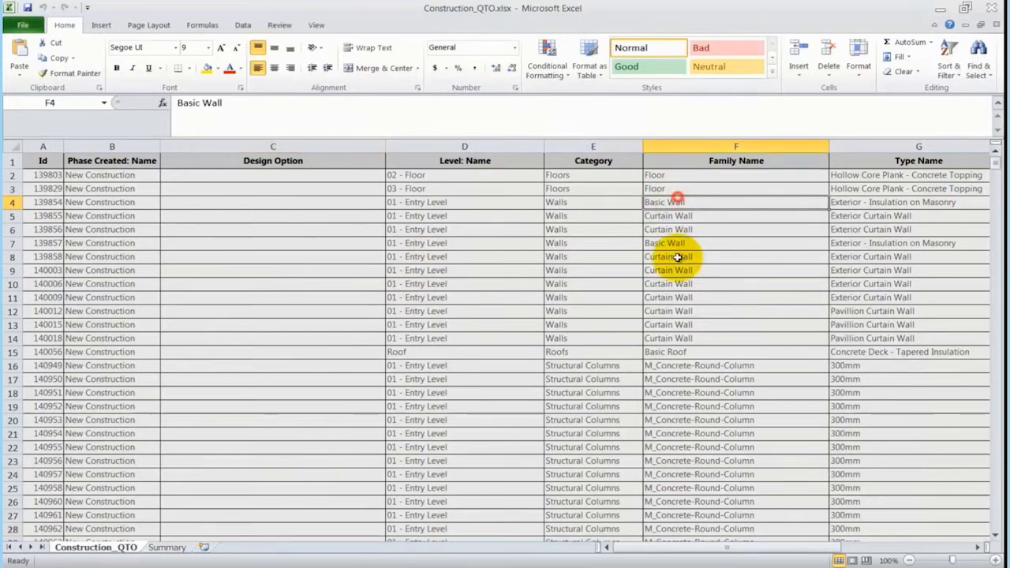
pyautogui.scroll(-15, 676, 271)
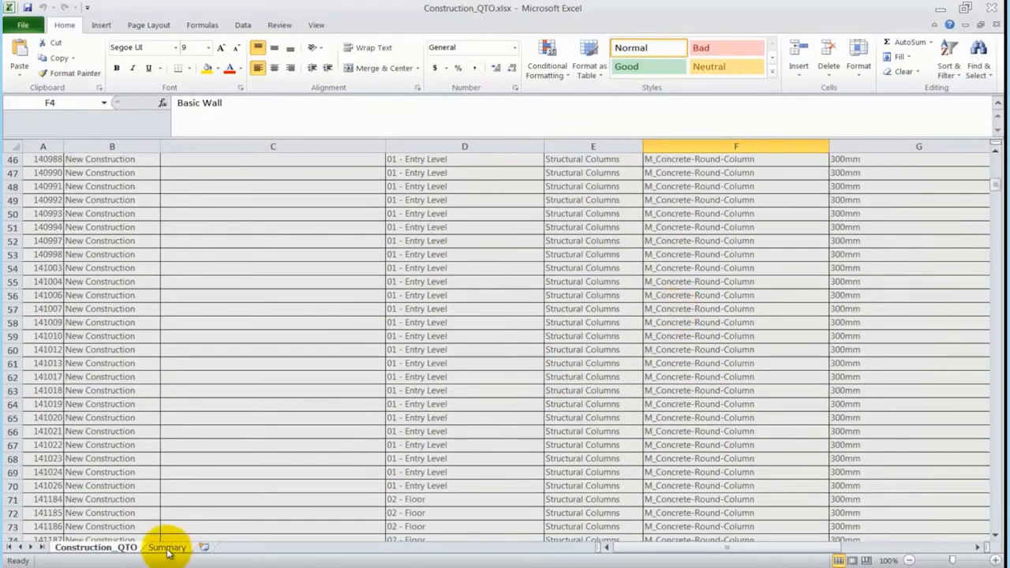
pyautogui.click(168, 548)
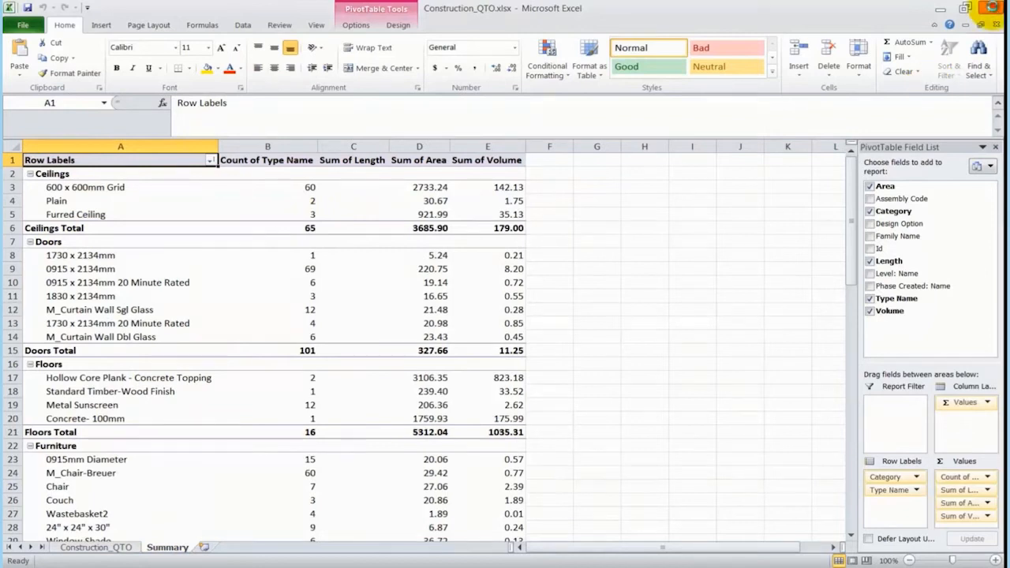
# - Close the sample workbook and open the !test_BL folder on drive C in Windows Explorer
pyautogui.click(992, 8)
pyautogui.click(702, 63)
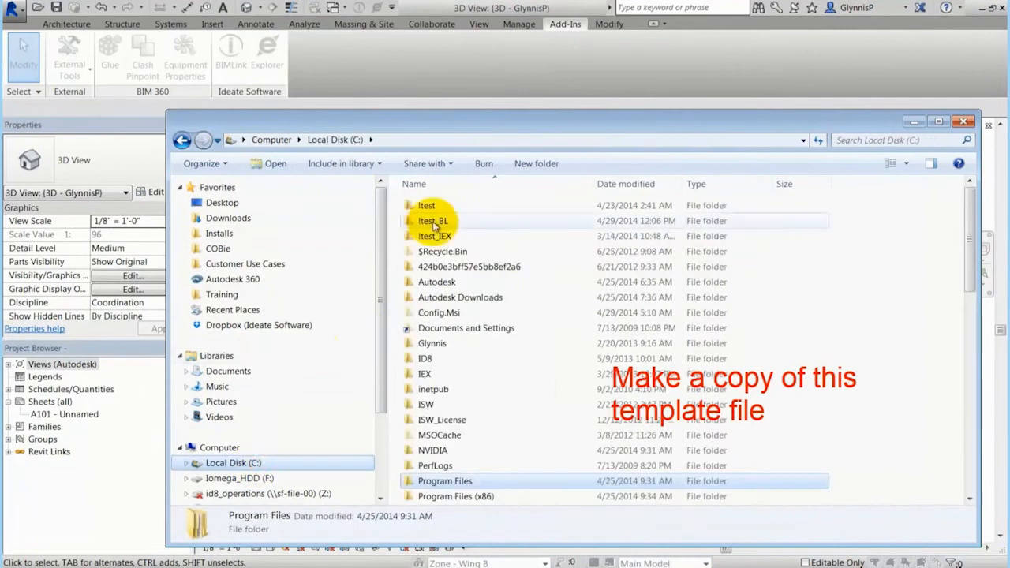
pyautogui.doubleClick(429, 218)
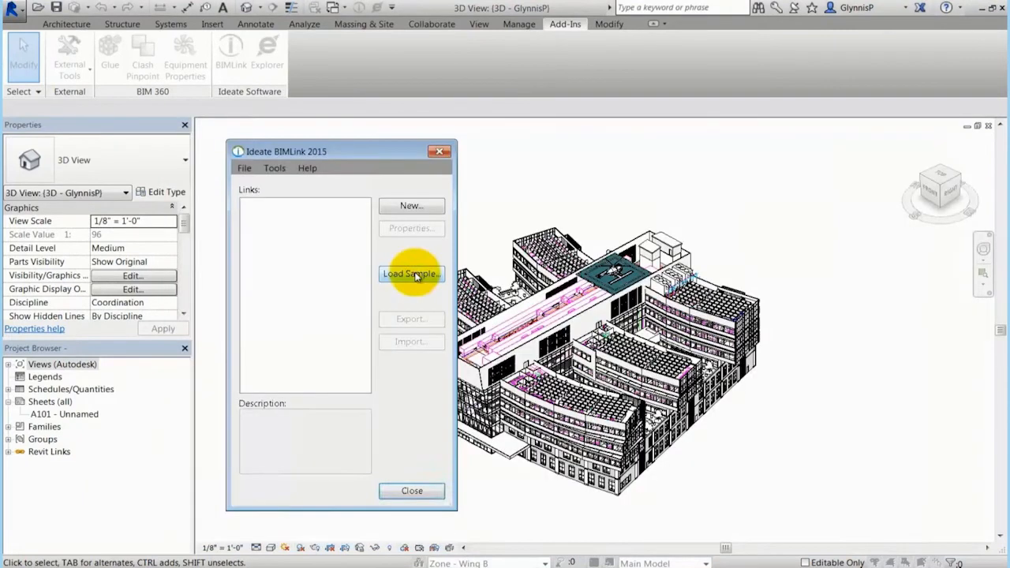
# - Load the Construction_QTO sample link from the Construction Links directory in BIMLink and proceed to its category settings
pyautogui.click(416, 275)
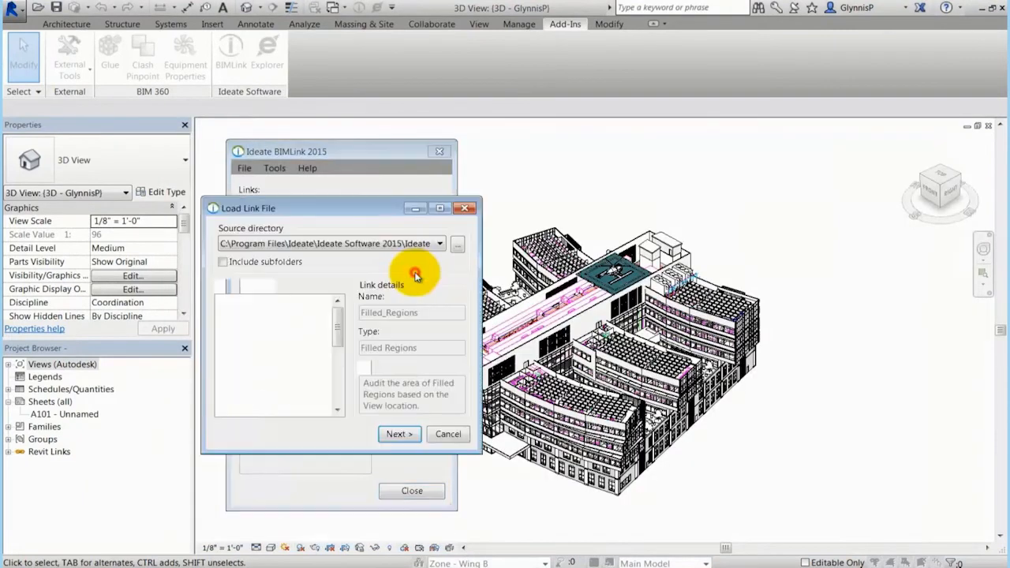
pyautogui.click(432, 244)
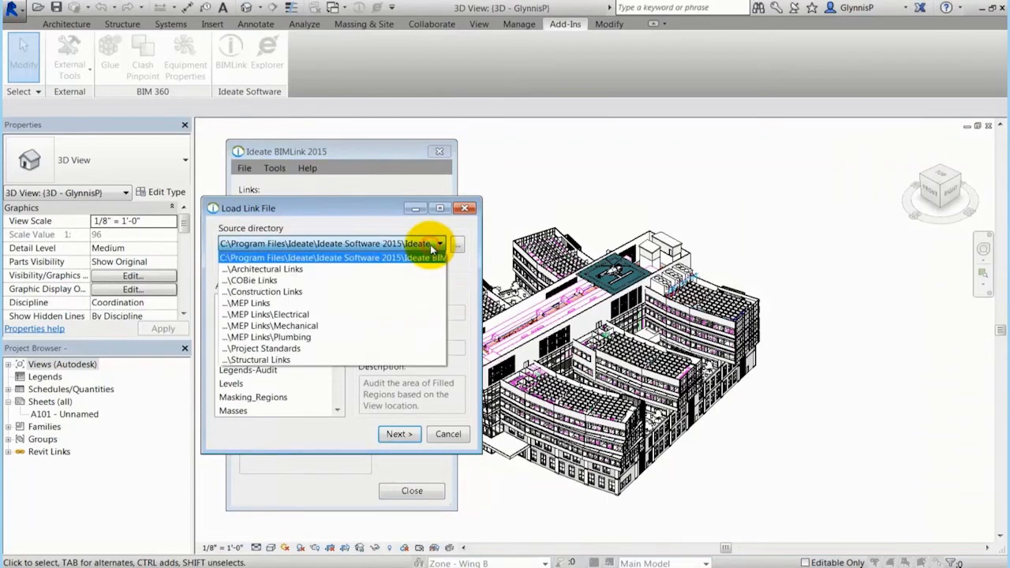
pyautogui.click(269, 292)
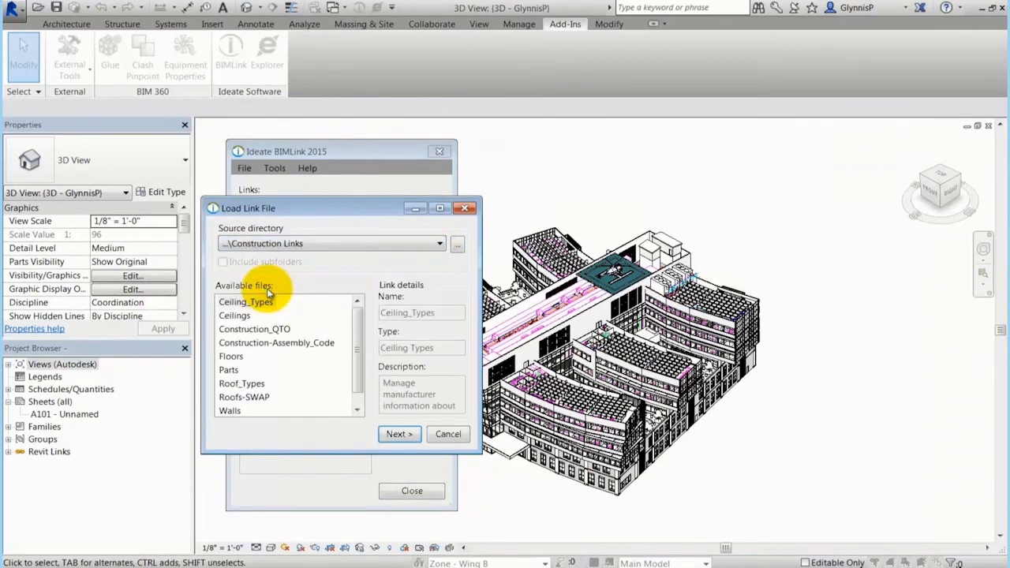
pyautogui.click(250, 330)
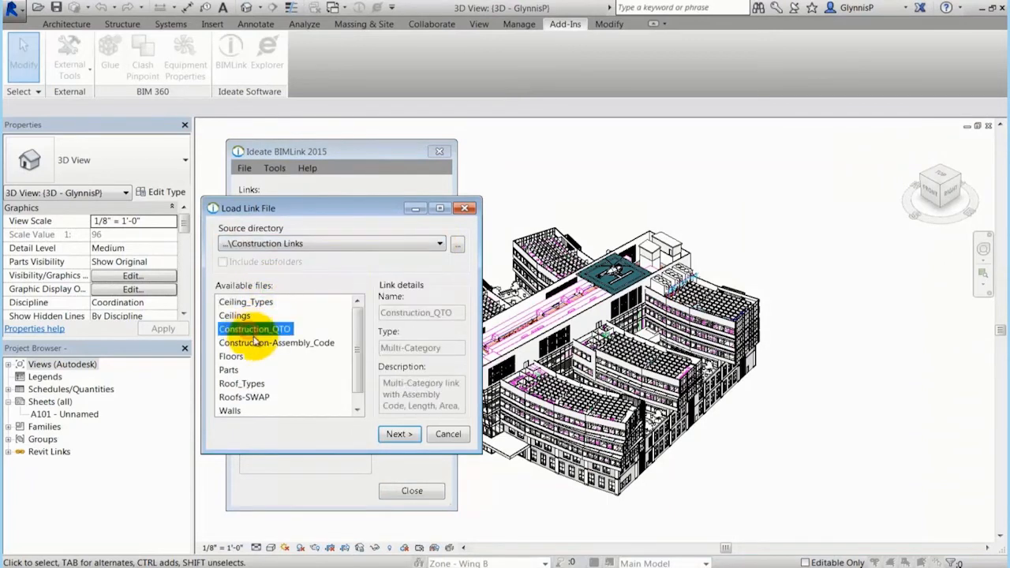
pyautogui.click(411, 433)
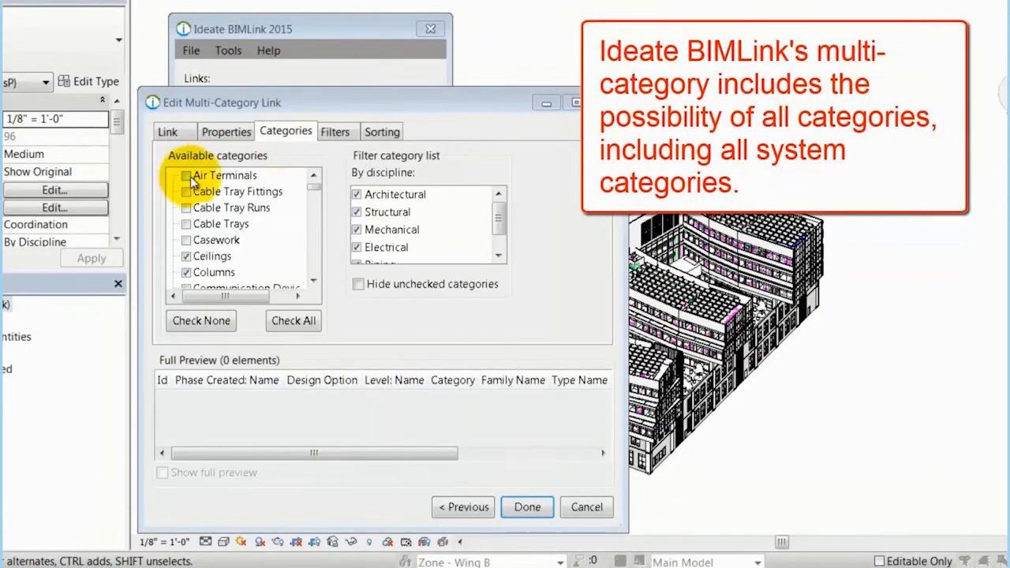
# - Include all available categories in the multi-category link and finish loading it
pyautogui.scroll(-5, 315, 243)
pyautogui.click(358, 285)
pyautogui.click(358, 284)
pyautogui.click(292, 321)
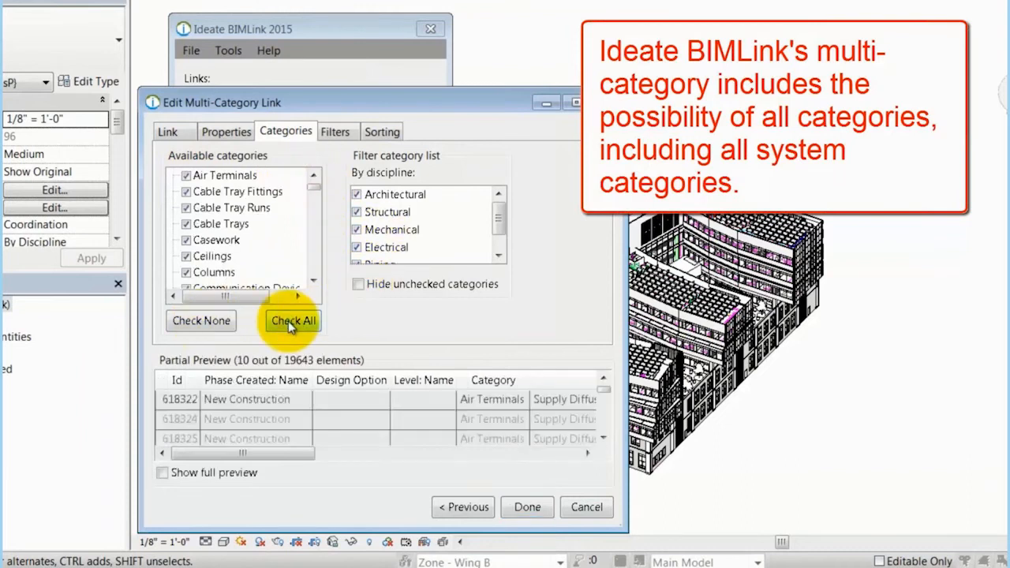
pyautogui.click(531, 509)
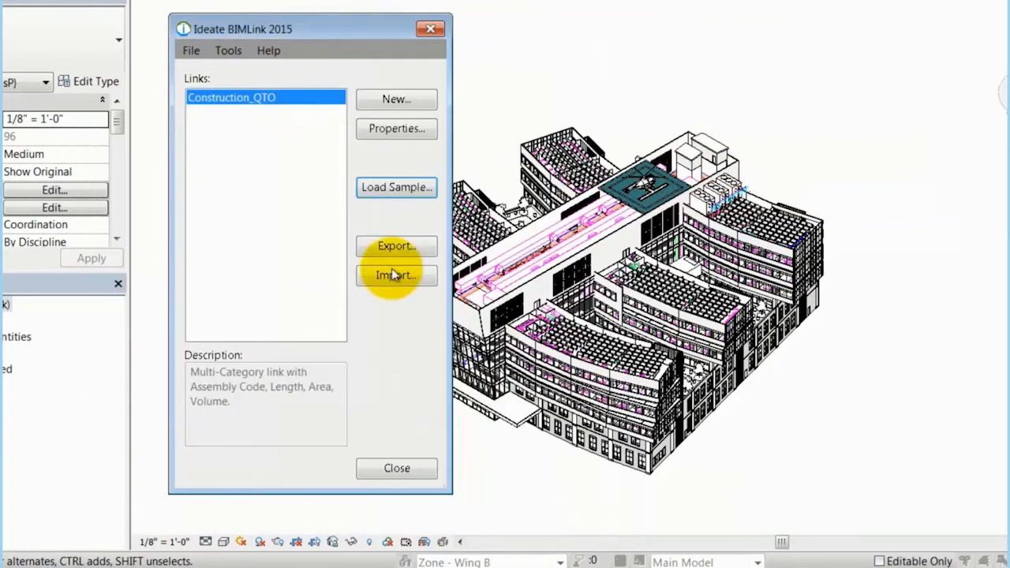
# - Export the Construction_QTO link to Construction_QTO.xlsx in the C: !test_BL folder, overwriting the existing worksheet
pyautogui.click(395, 275)
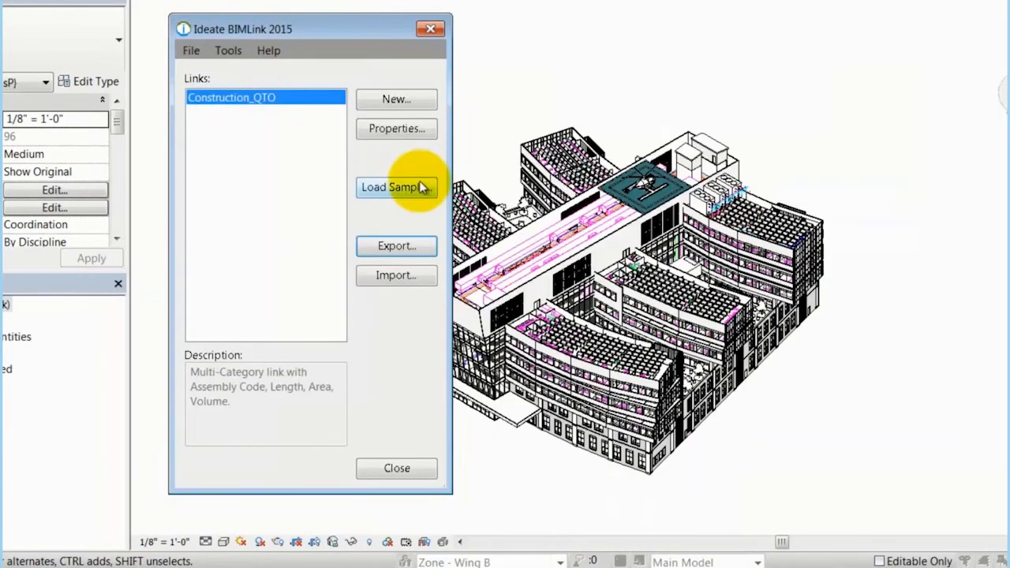
pyautogui.click(387, 247)
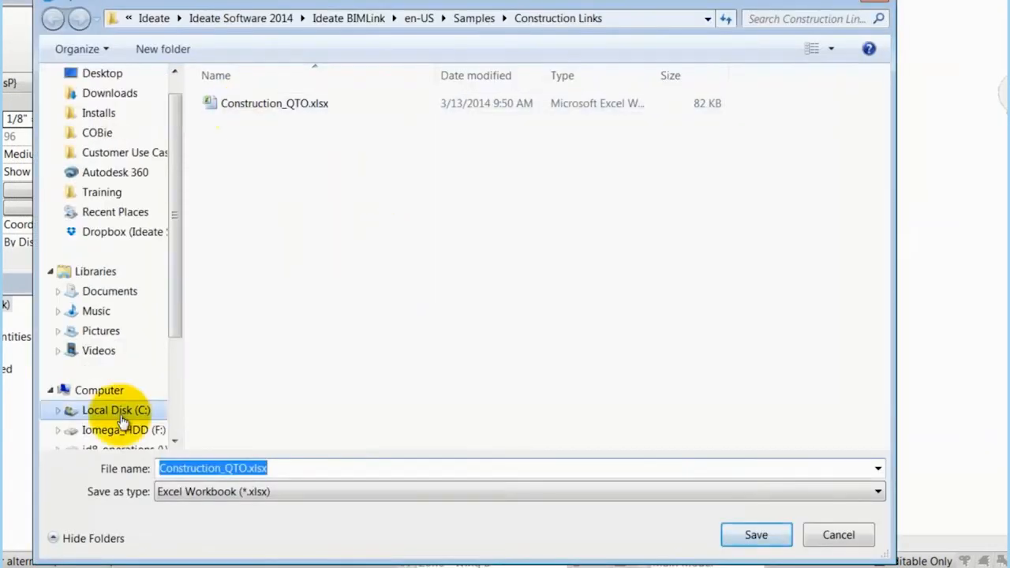
pyautogui.click(119, 410)
pyautogui.doubleClick(236, 124)
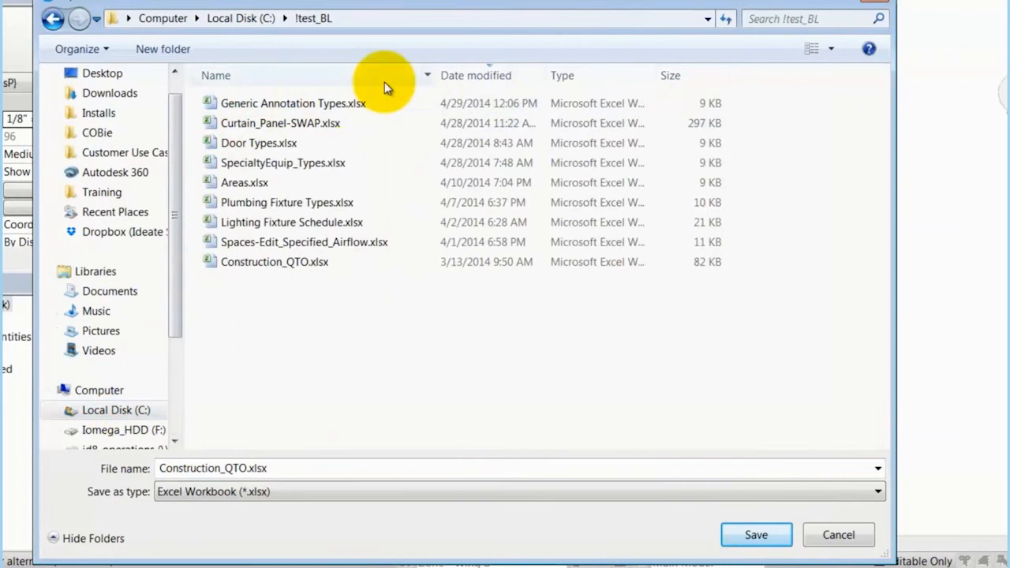
pyautogui.click(465, 76)
pyautogui.click(269, 103)
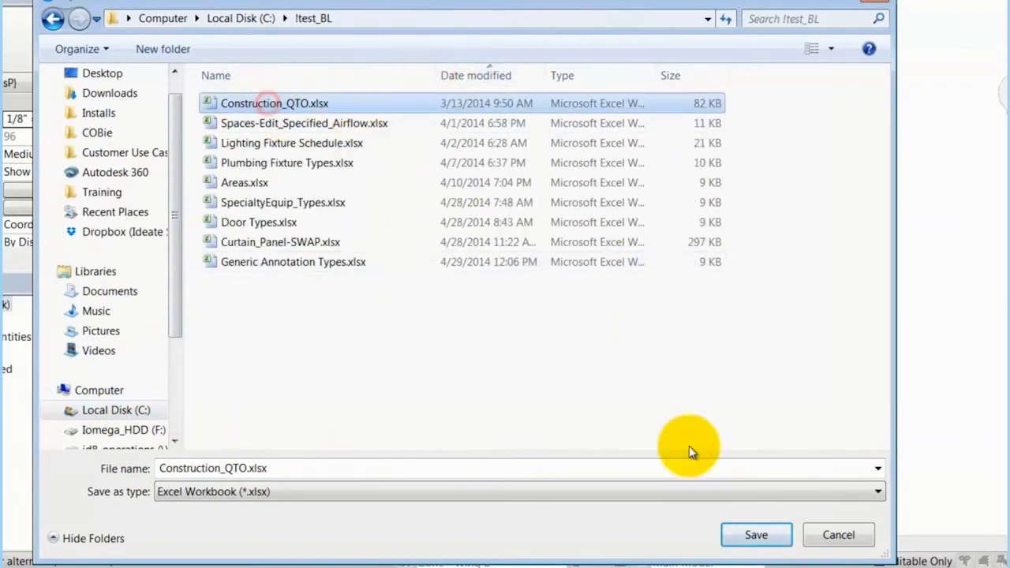
pyautogui.click(754, 535)
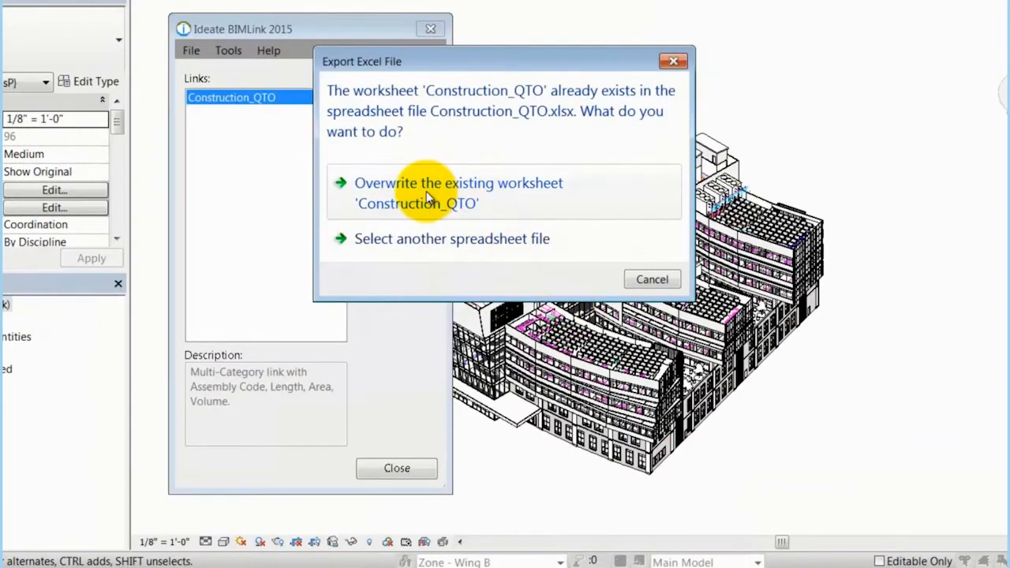
pyautogui.click(426, 191)
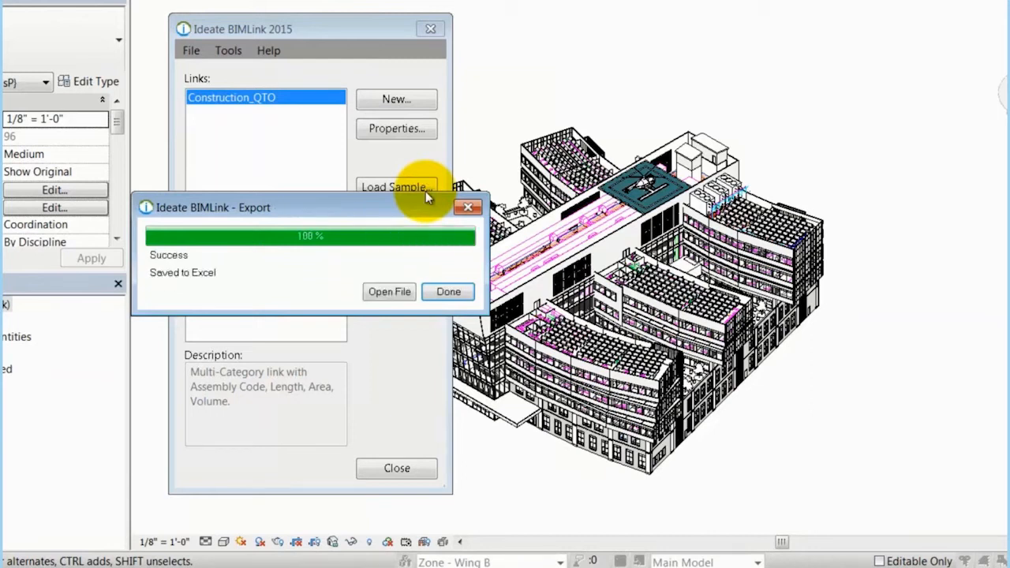
# - Open the exported workbook in Excel and look through the element rows and columns of the Construction_QTO sheet
pyautogui.click(387, 293)
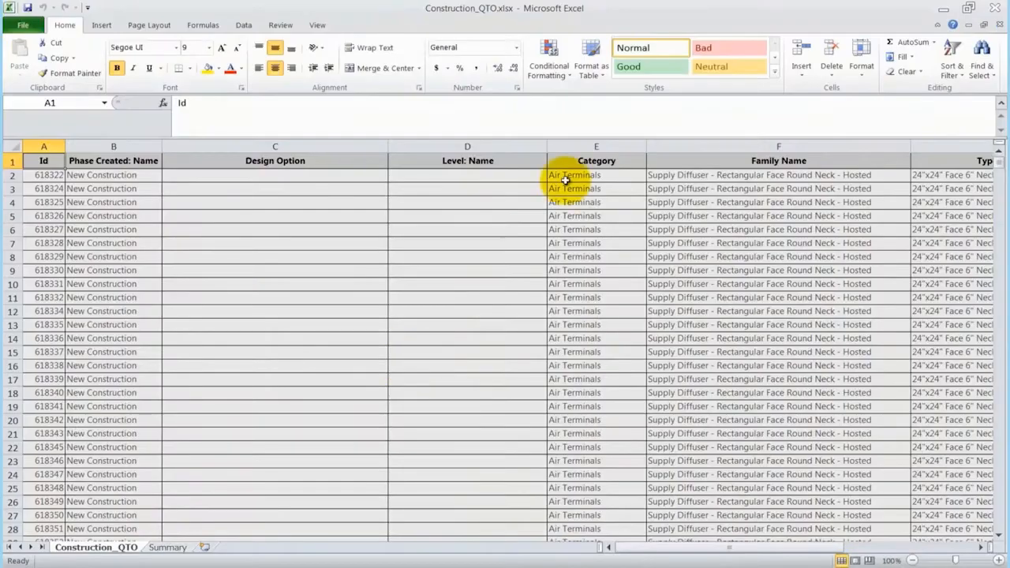
pyautogui.click(575, 271)
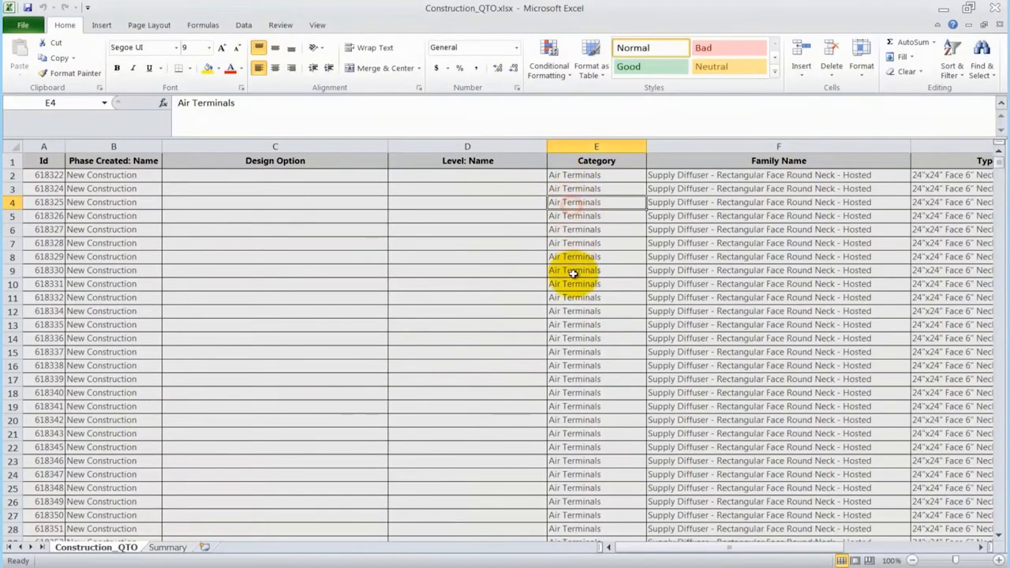
pyautogui.click(999, 514)
pyautogui.click(999, 514)
pyautogui.moveTo(774, 550); pyautogui.dragTo(861, 550)
pyautogui.scroll(5, 924, 421)
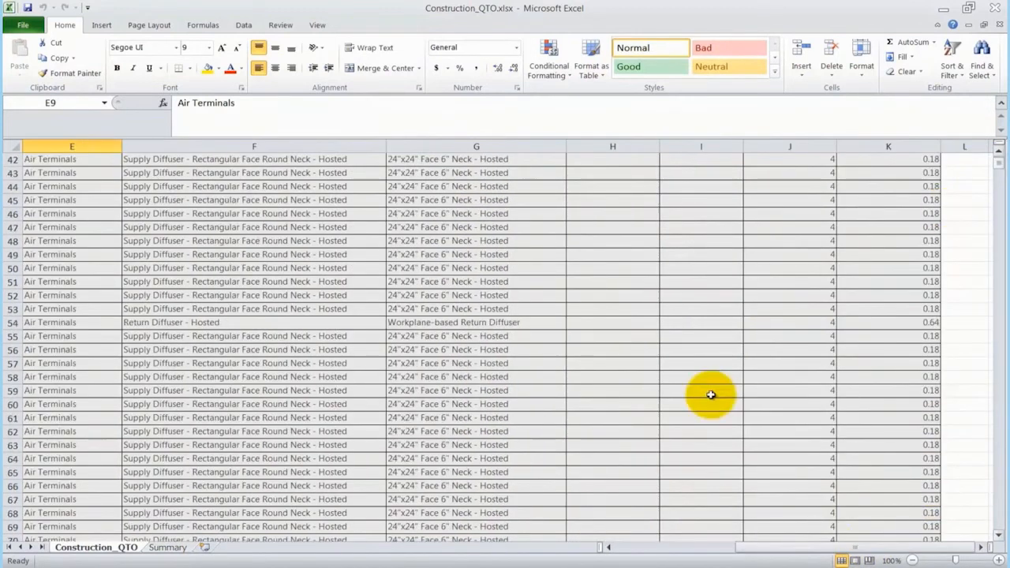
# - Refresh the pivot table on the Summary sheet with the exported data
pyautogui.click(175, 547)
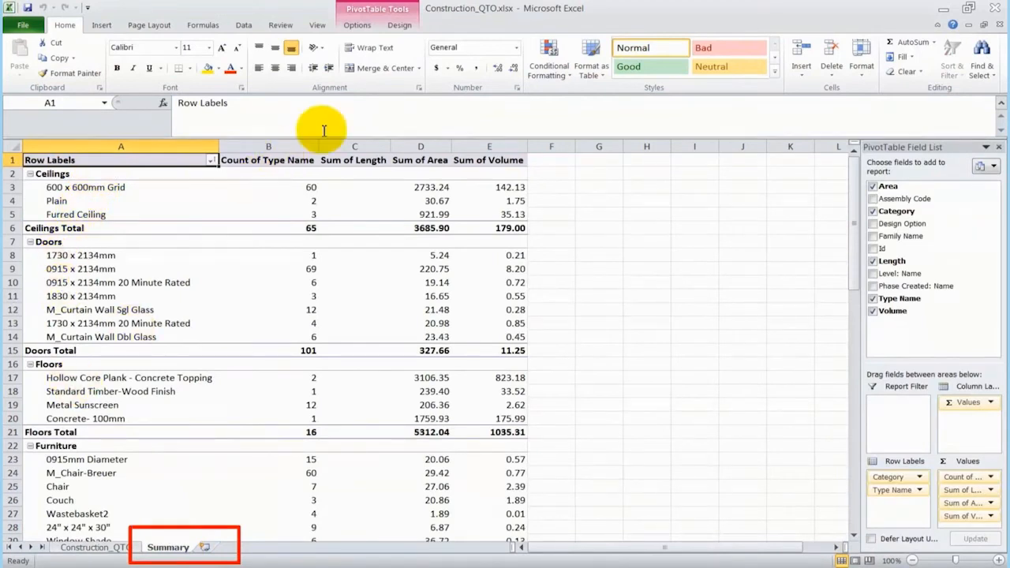
pyautogui.click(358, 26)
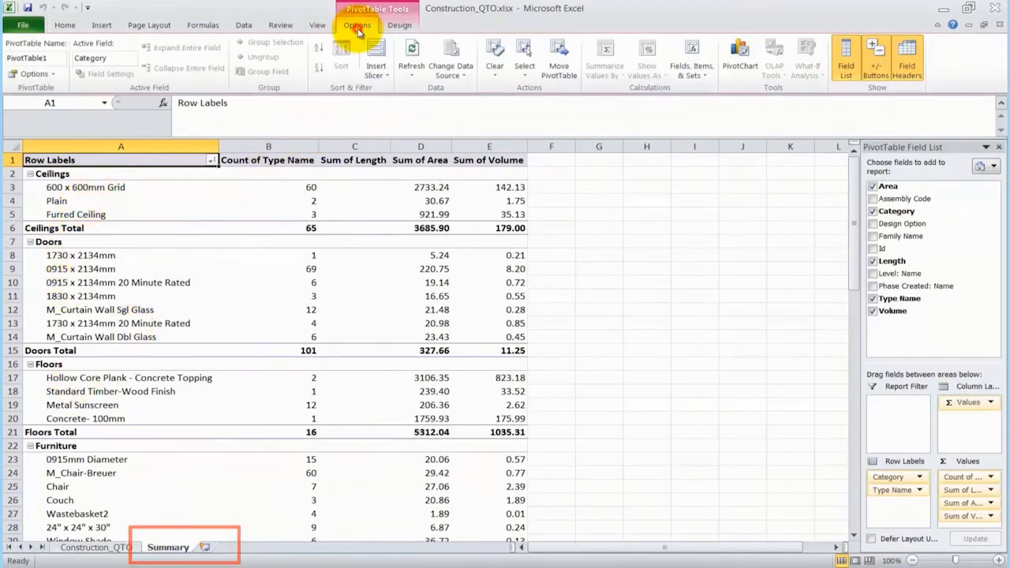
pyautogui.click(412, 55)
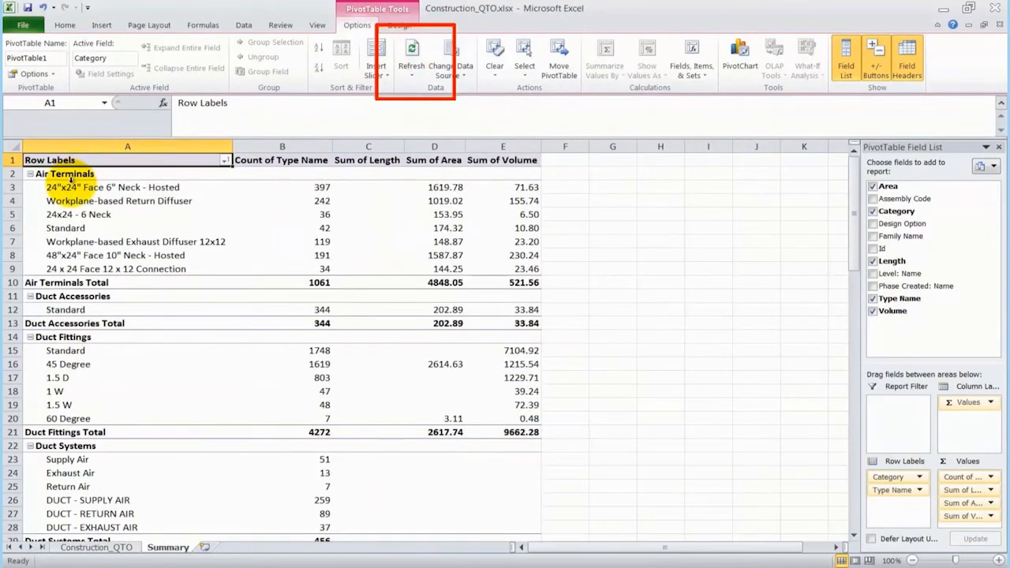
# - Examine the count, length, area and volume sums per category in the refreshed pivot table
pyautogui.click(586, 380)
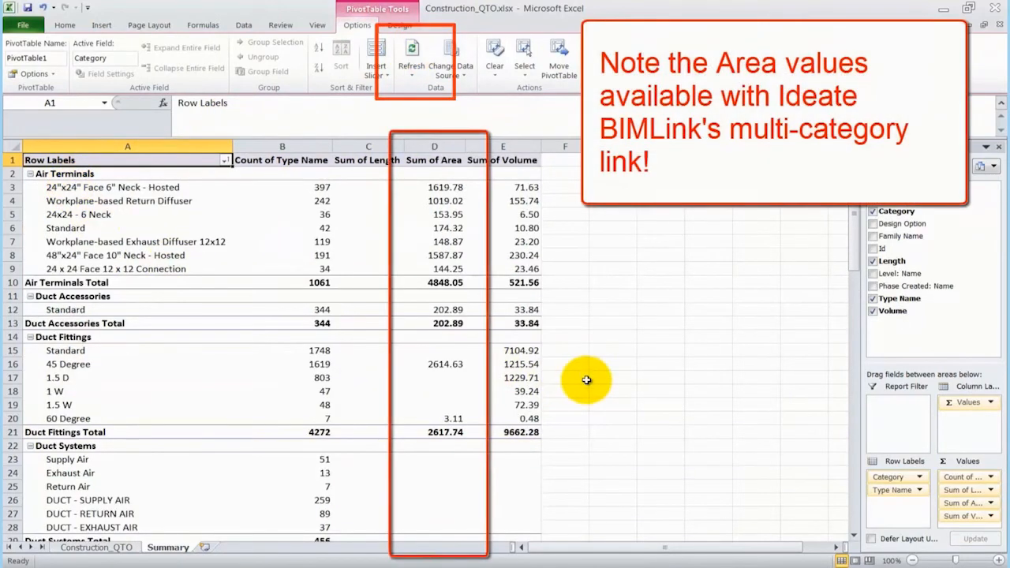
pyautogui.scroll(-6, 586, 380)
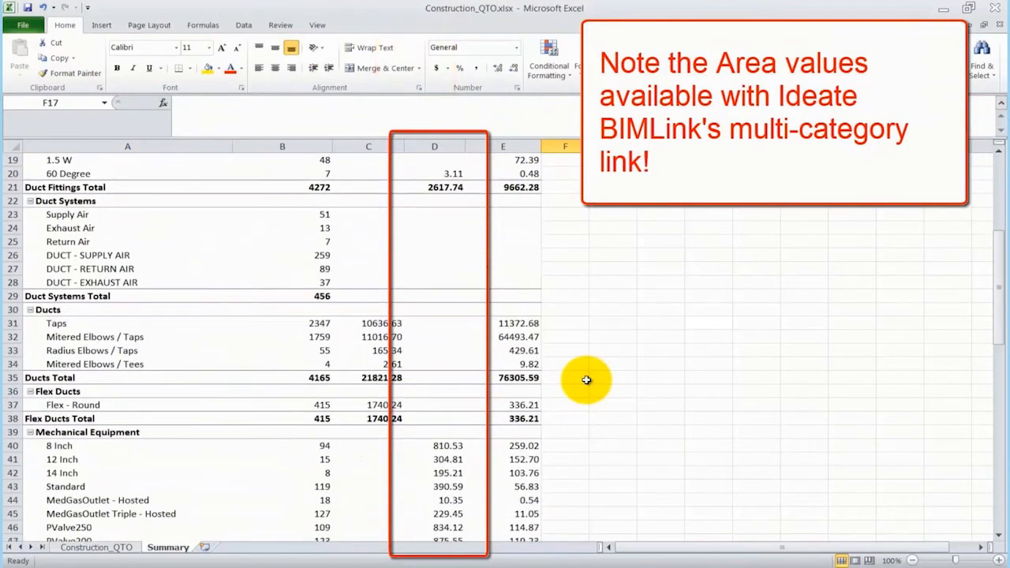
pyautogui.scroll(6, 586, 380)
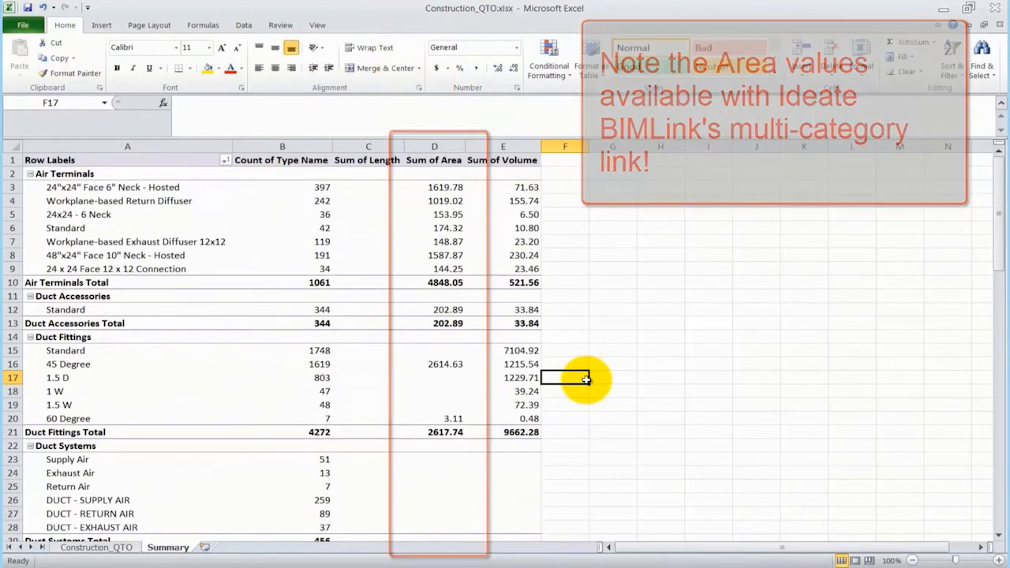
pyautogui.click(135, 162)
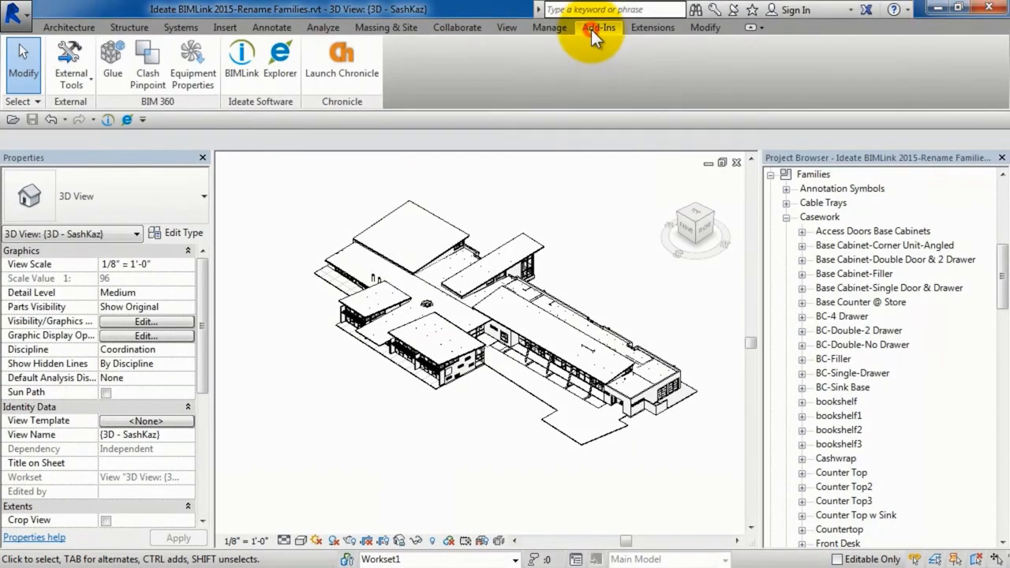
# - Start Ideate BIMLink in the Revit project Ideate BIMLink 2015-Rename Families and look over its help options
pyautogui.click(239, 54)
pyautogui.moveTo(430, 95); pyautogui.dragTo(414, 86)
pyautogui.click(441, 105)
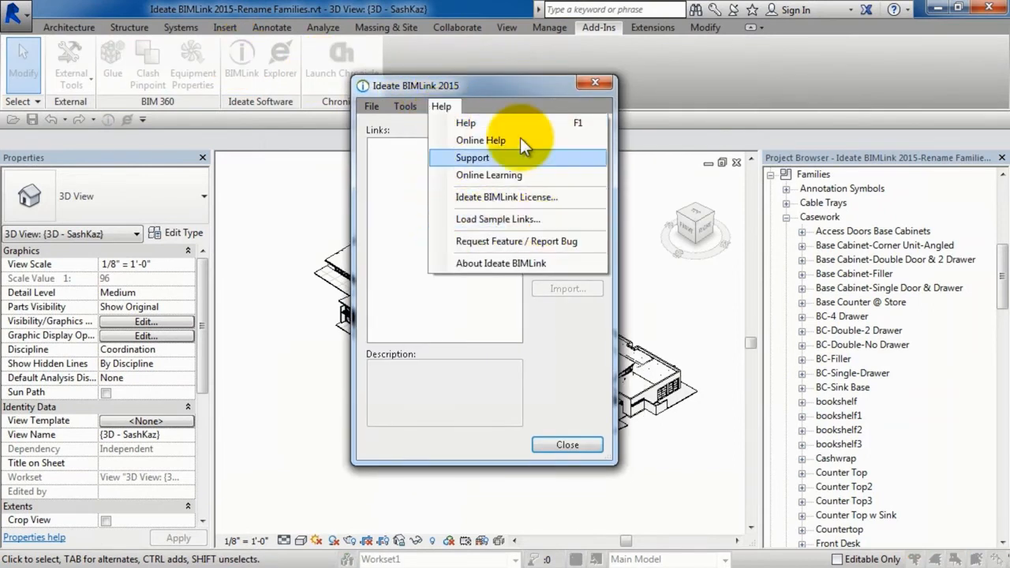
pyautogui.click(514, 104)
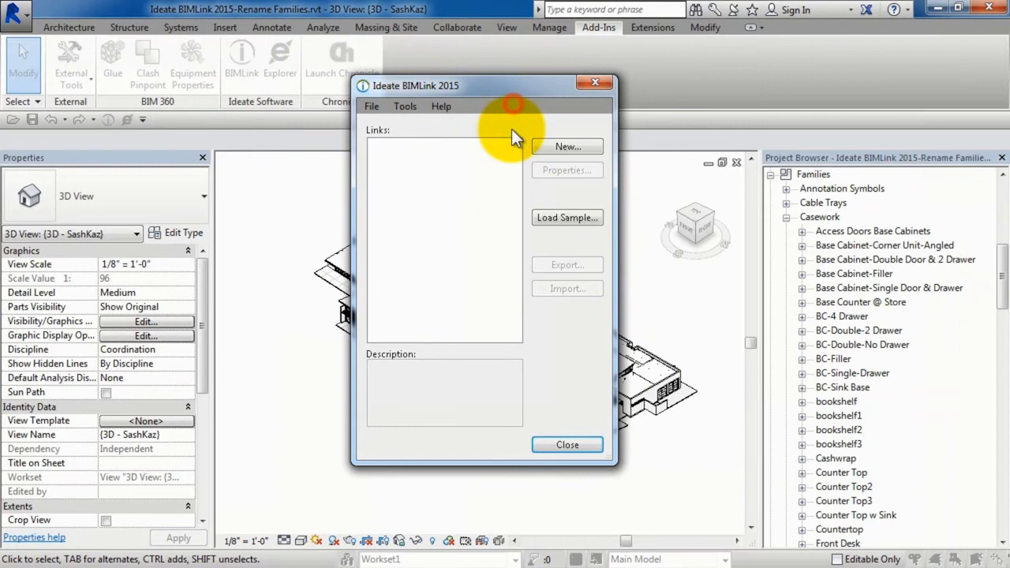
# - Load the sample link Project_Stds-Rename_Types from the Project Standards sample folder
pyautogui.click(553, 217)
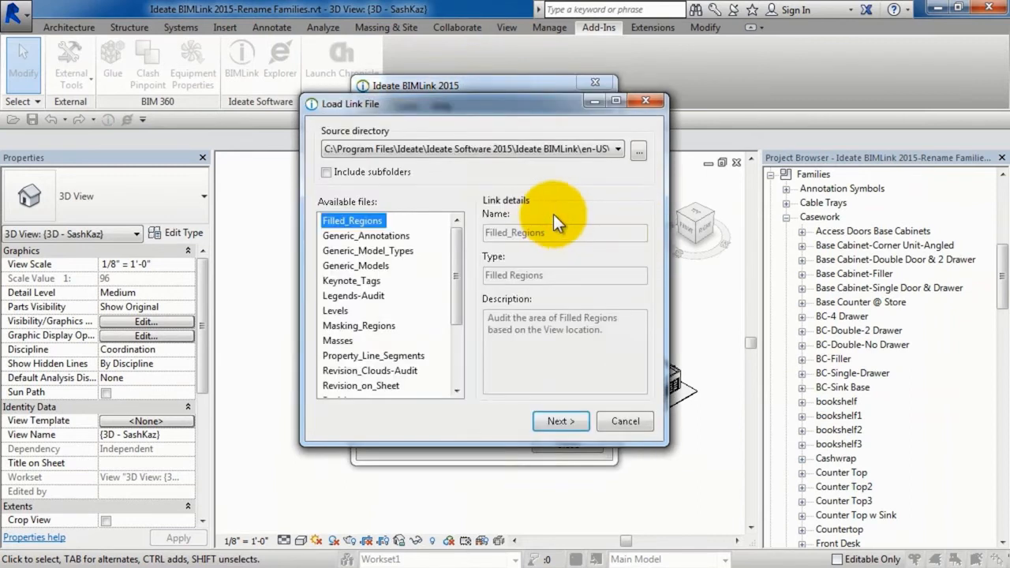
pyautogui.click(591, 148)
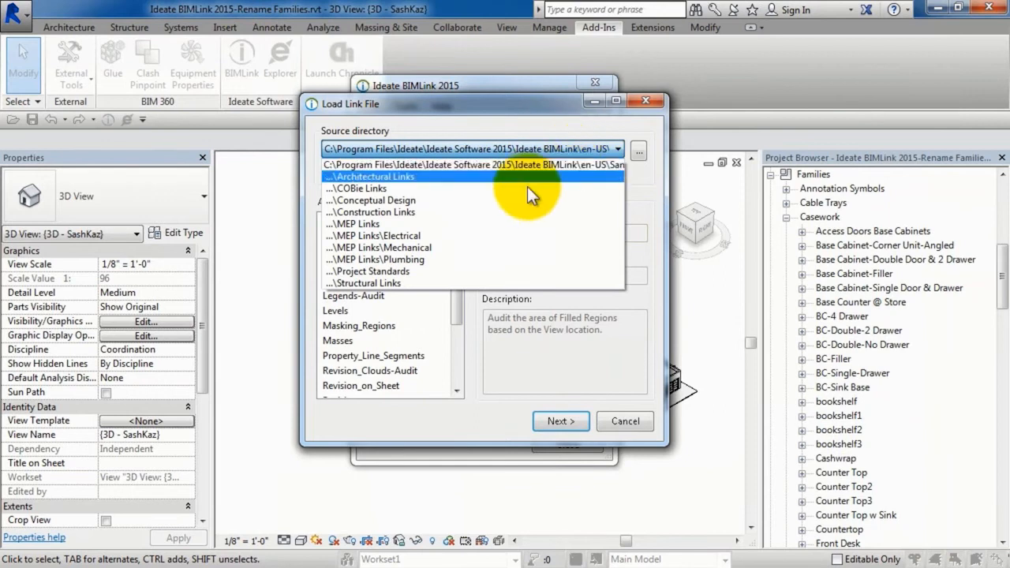
pyautogui.click(404, 272)
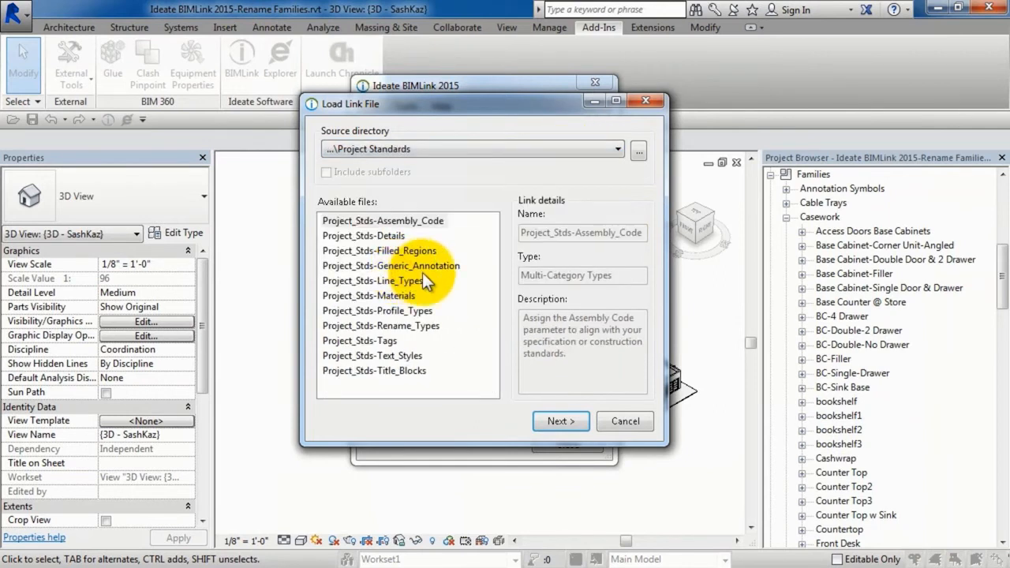
pyautogui.click(385, 323)
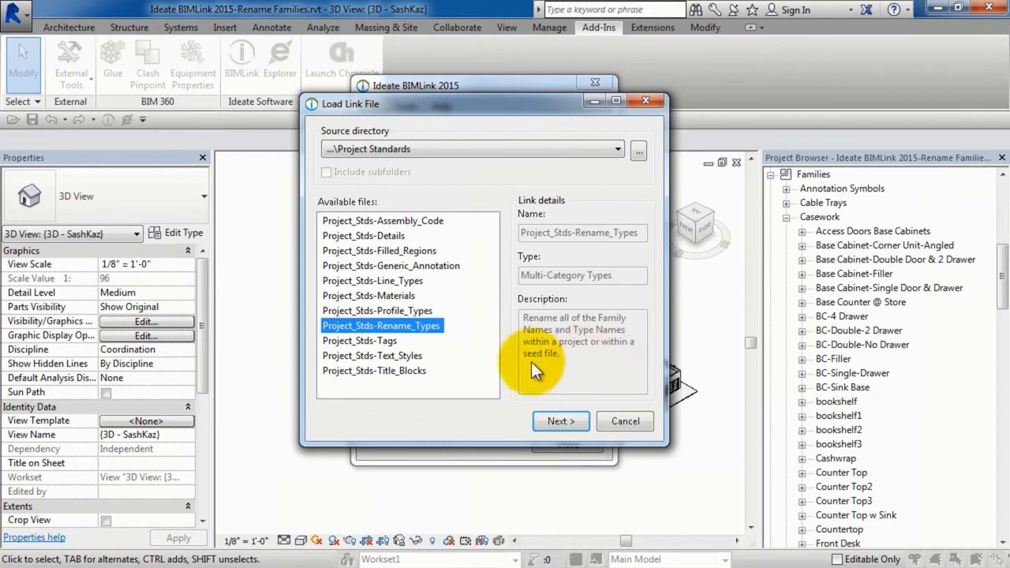
pyautogui.click(555, 416)
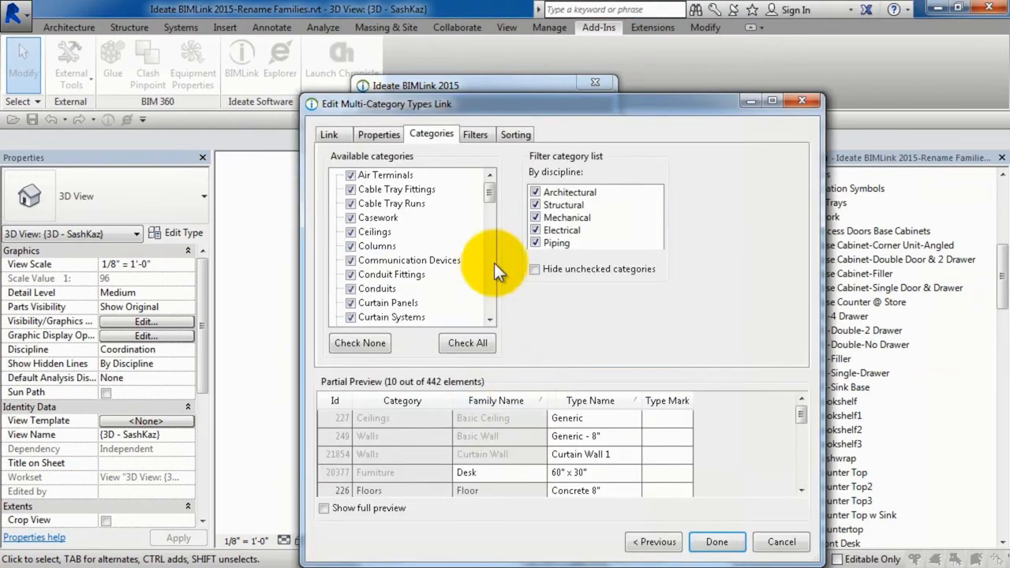
# - Sort the link's elements by Category, then by Family Name, then by Type Name
pyautogui.moveTo(448, 100); pyautogui.dragTo(377, 36)
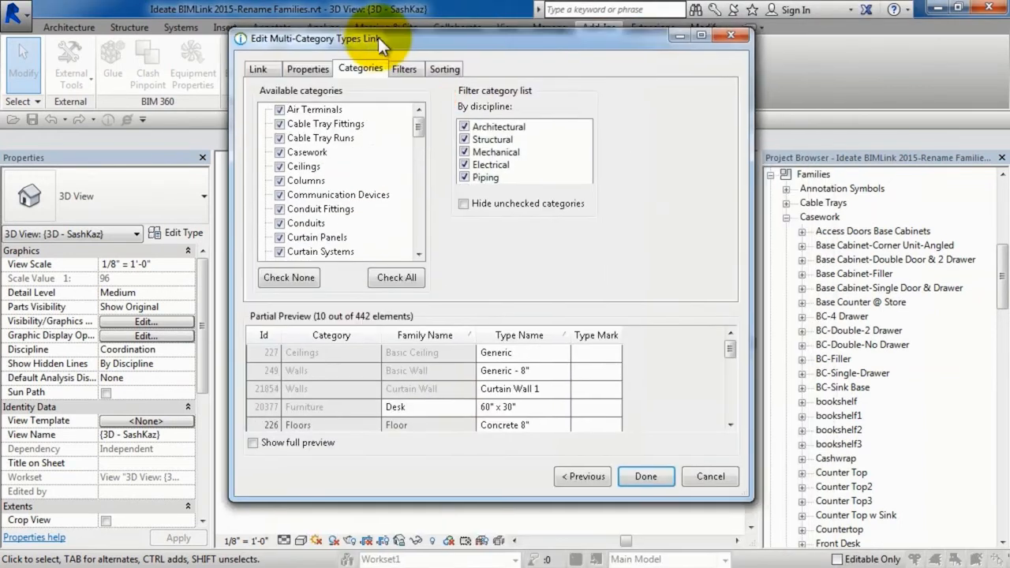
pyautogui.click(453, 67)
pyautogui.click(338, 138)
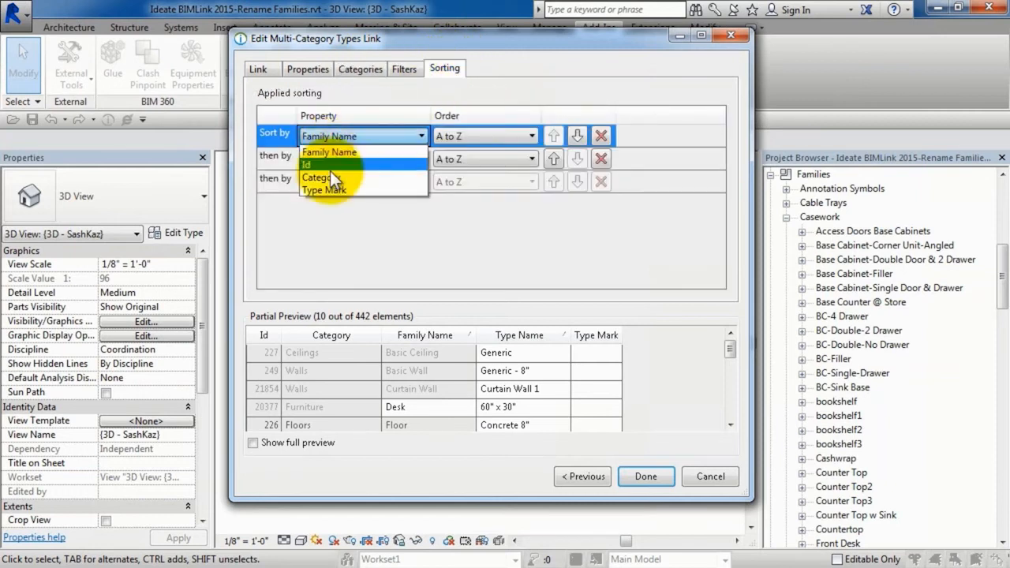
pyautogui.click(330, 177)
pyautogui.click(329, 160)
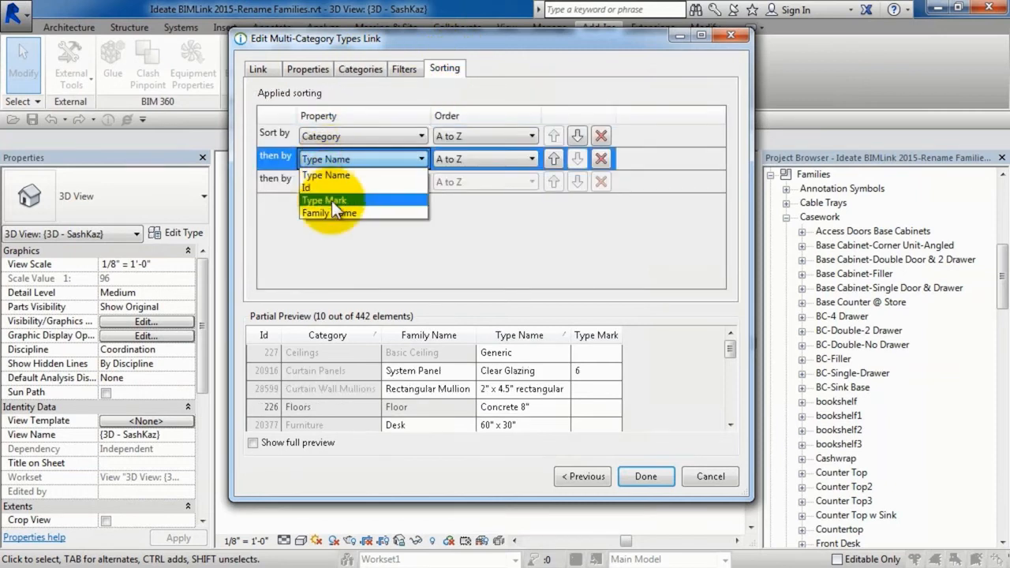
pyautogui.click(331, 208)
pyautogui.click(330, 183)
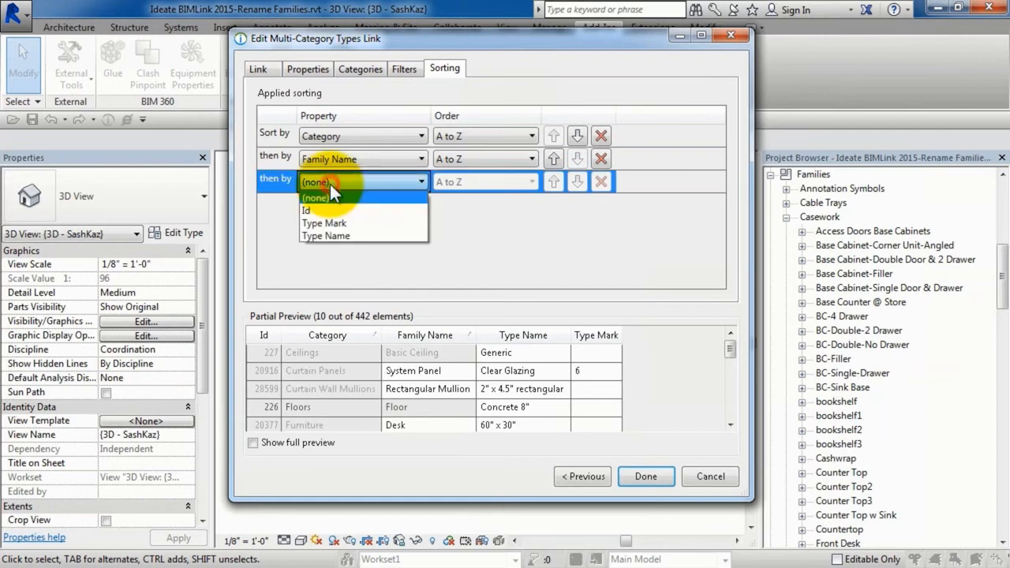
pyautogui.click(329, 233)
# - Remove Type Mark from the linked properties and finish the link definition
pyautogui.click(307, 68)
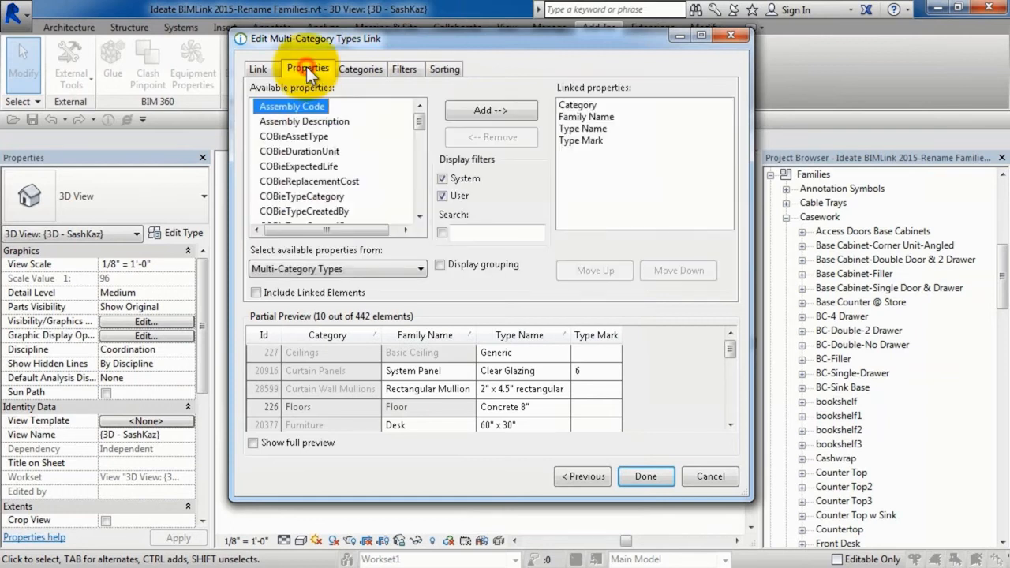
pyautogui.click(594, 141)
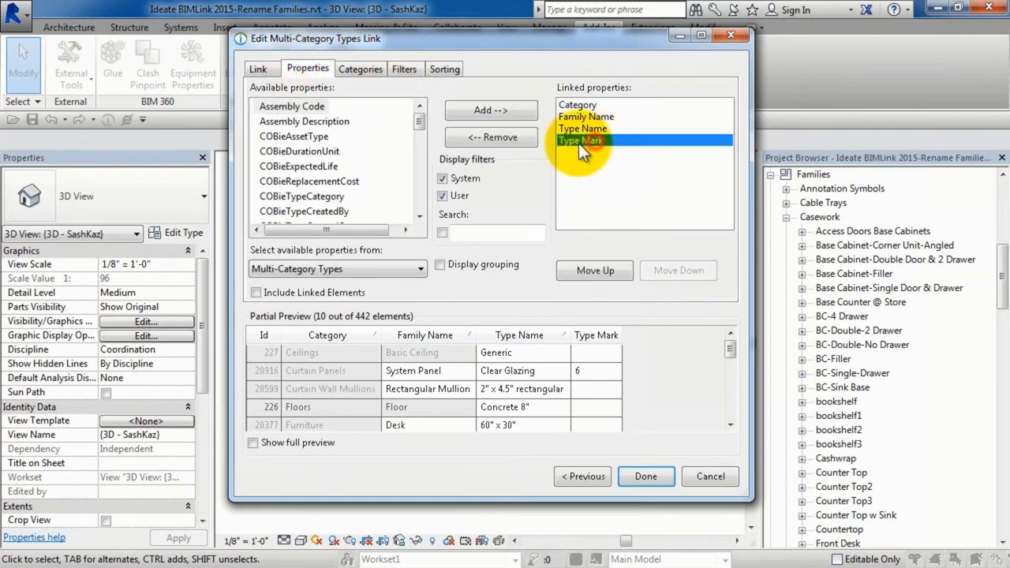
pyautogui.click(502, 139)
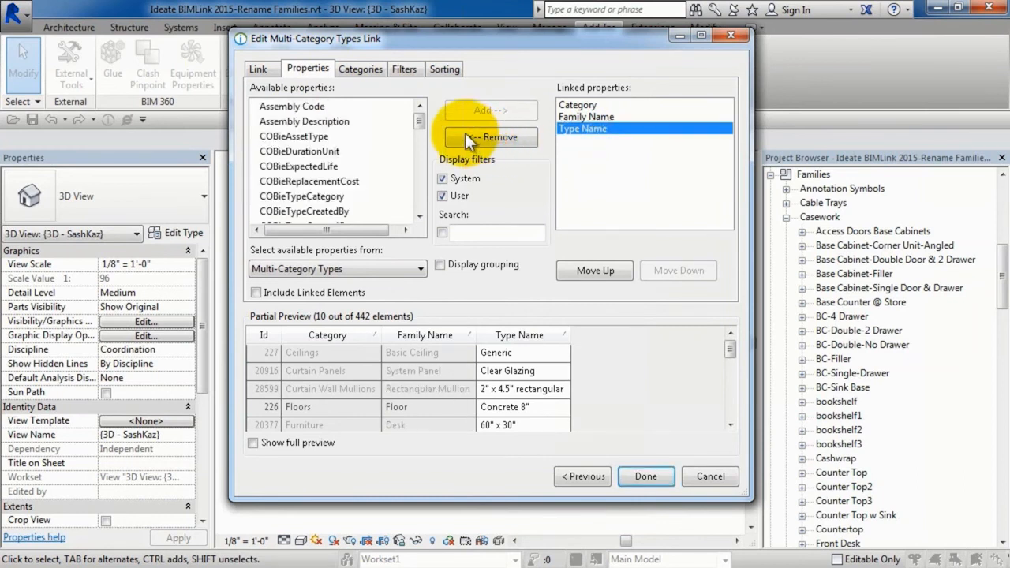
pyautogui.click(644, 476)
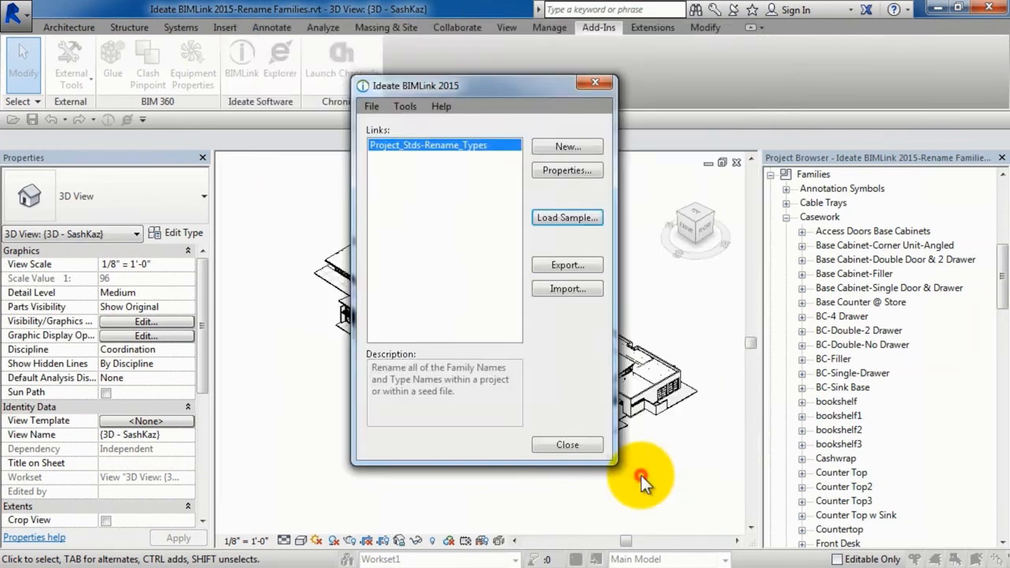
# - Export the Project_Stds-Rename_Types link to Excel, open the workbook and look through its family and type rows
pyautogui.click(556, 265)
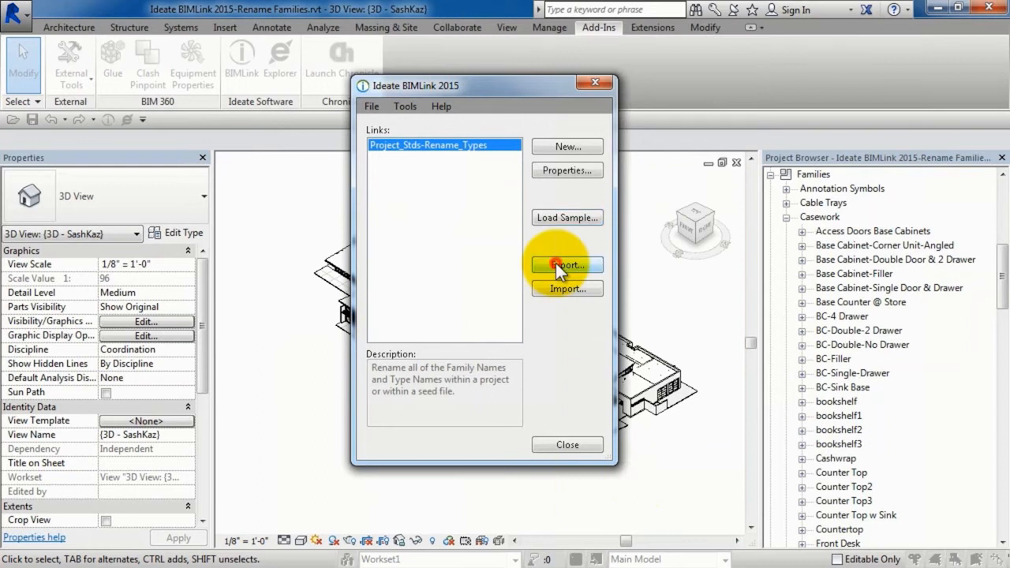
pyautogui.click(868, 543)
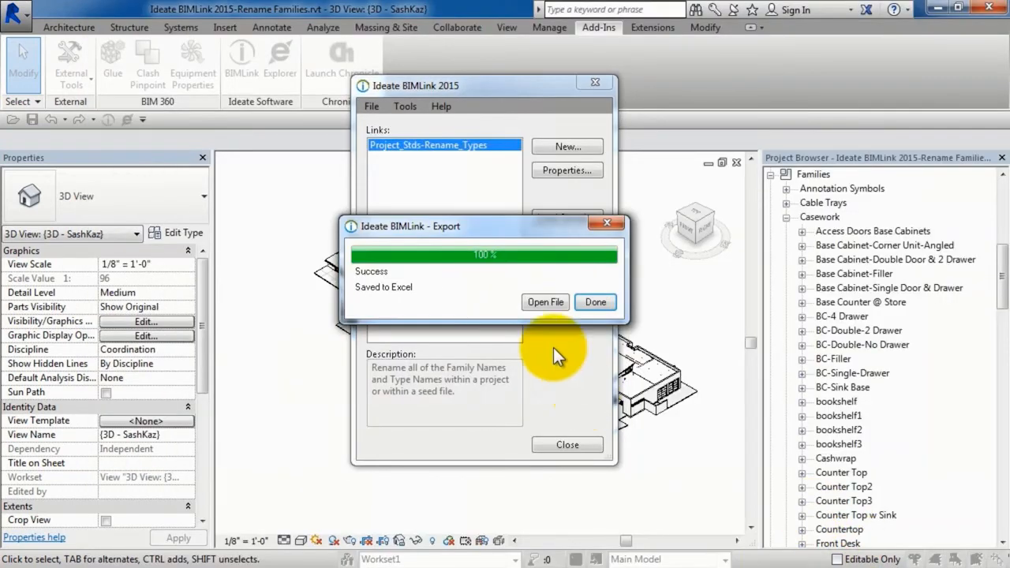
pyautogui.click(543, 303)
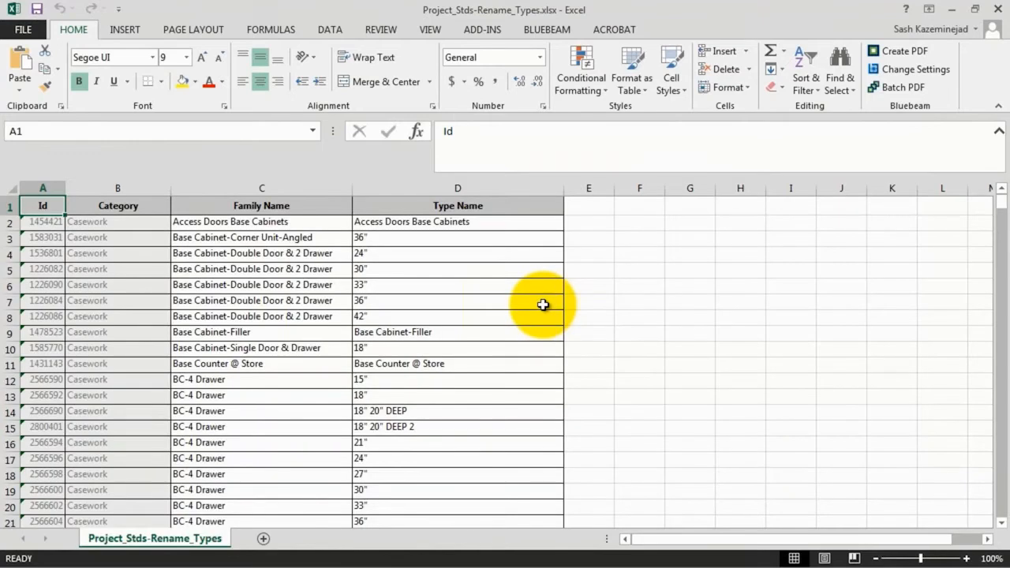
pyautogui.click(586, 270)
pyautogui.scroll(-20, 581, 289)
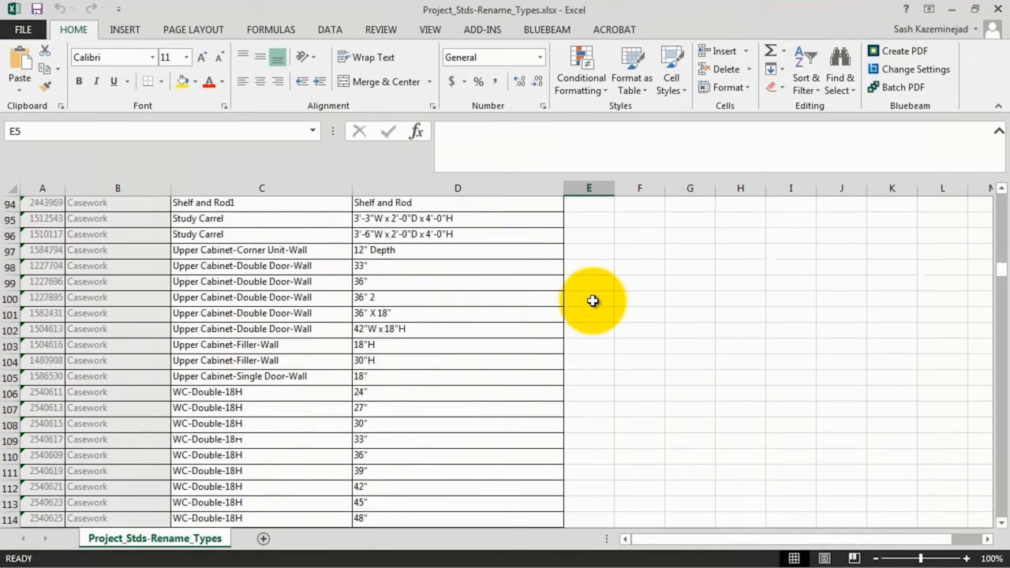
pyautogui.scroll(2, 592, 300)
pyautogui.scroll(-20, 593, 301)
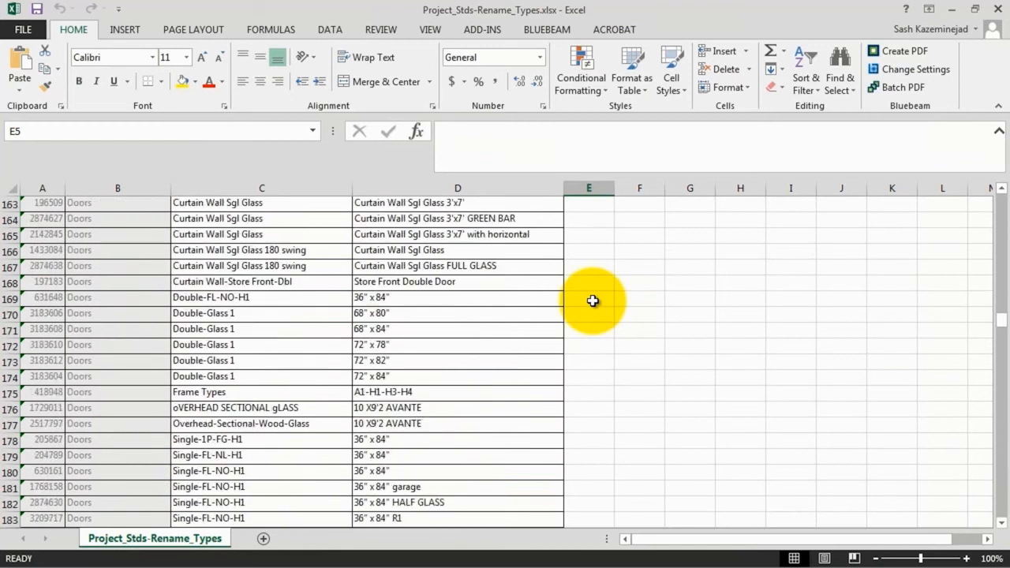
pyautogui.scroll(17, 604, 289)
pyautogui.scroll(20, 604, 289)
# - Sort columns A to D on the cell color of Family Name, with the grey cells on top
pyautogui.moveTo(35, 188); pyautogui.dragTo(476, 184)
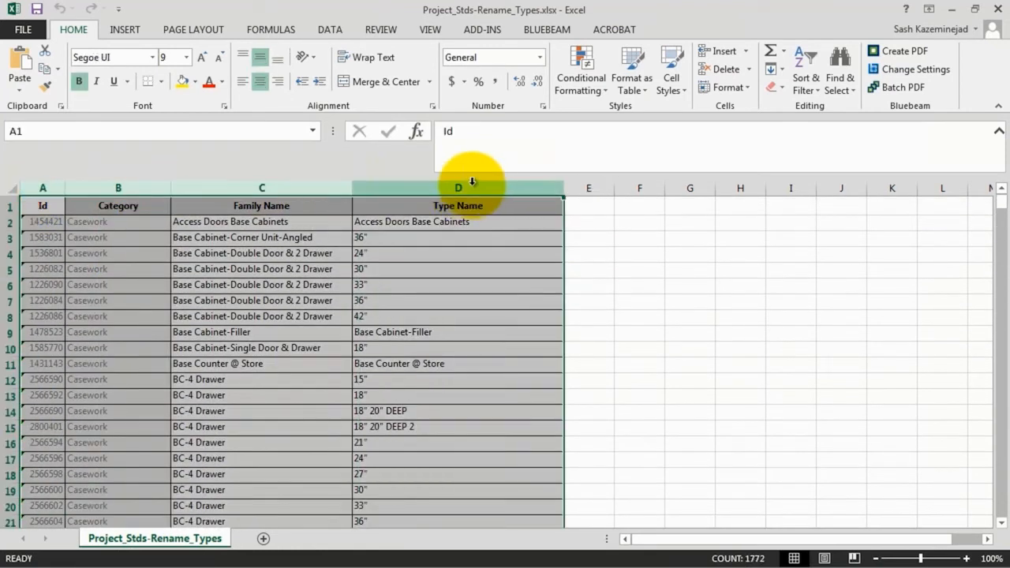
pyautogui.click(326, 30)
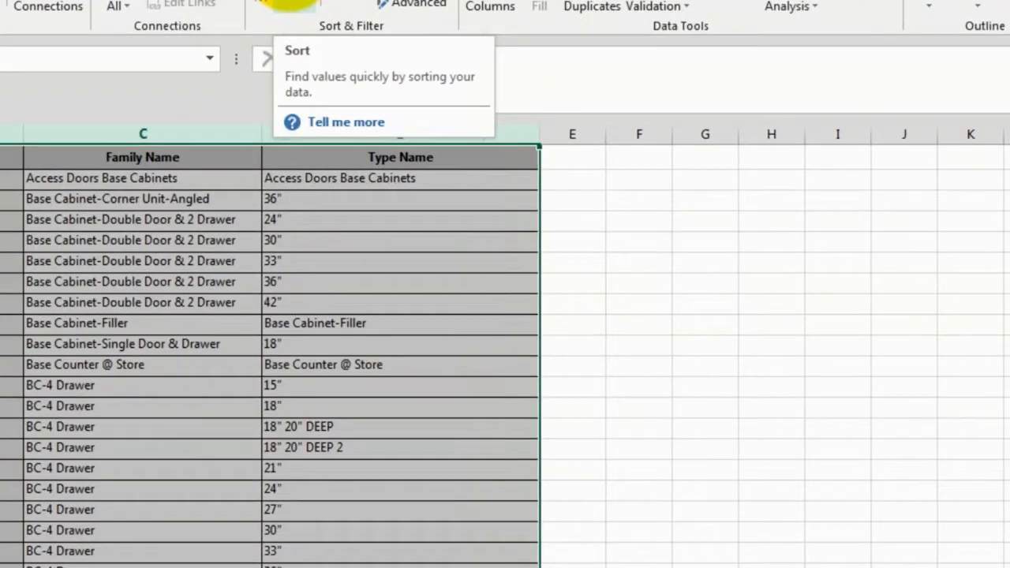
pyautogui.click(373, 61)
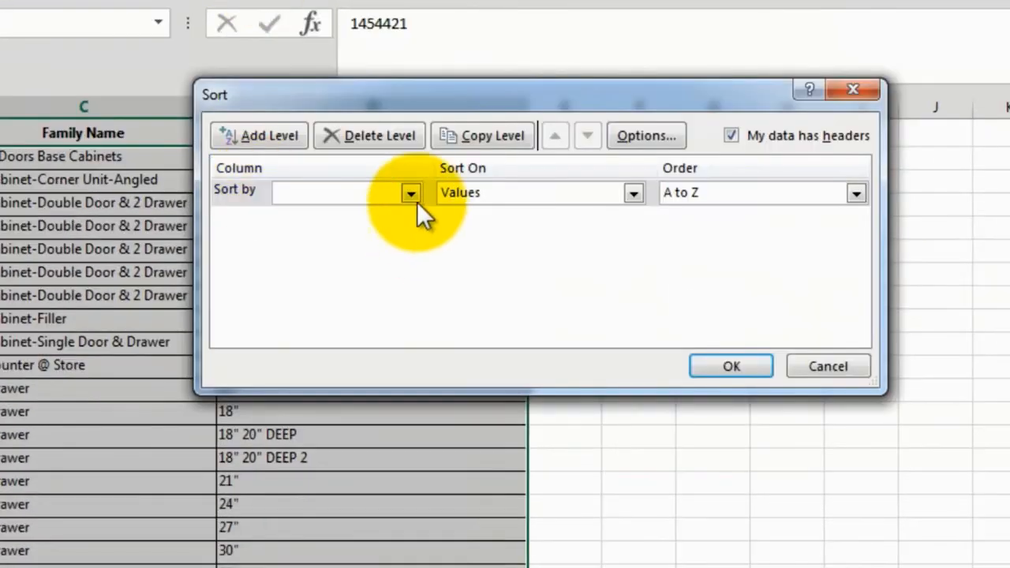
pyautogui.click(412, 194)
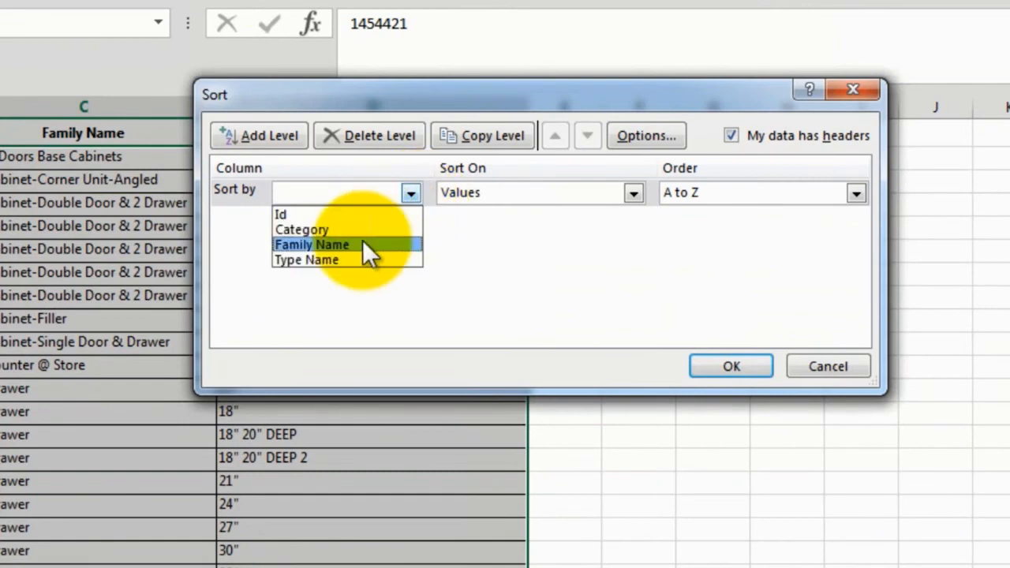
pyautogui.click(362, 240)
pyautogui.click(628, 193)
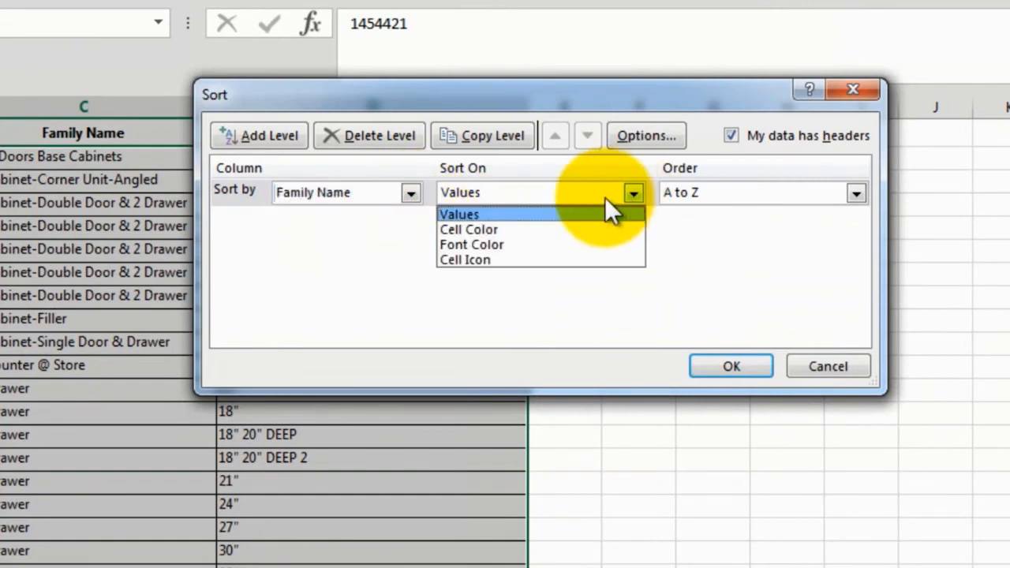
pyautogui.click(463, 230)
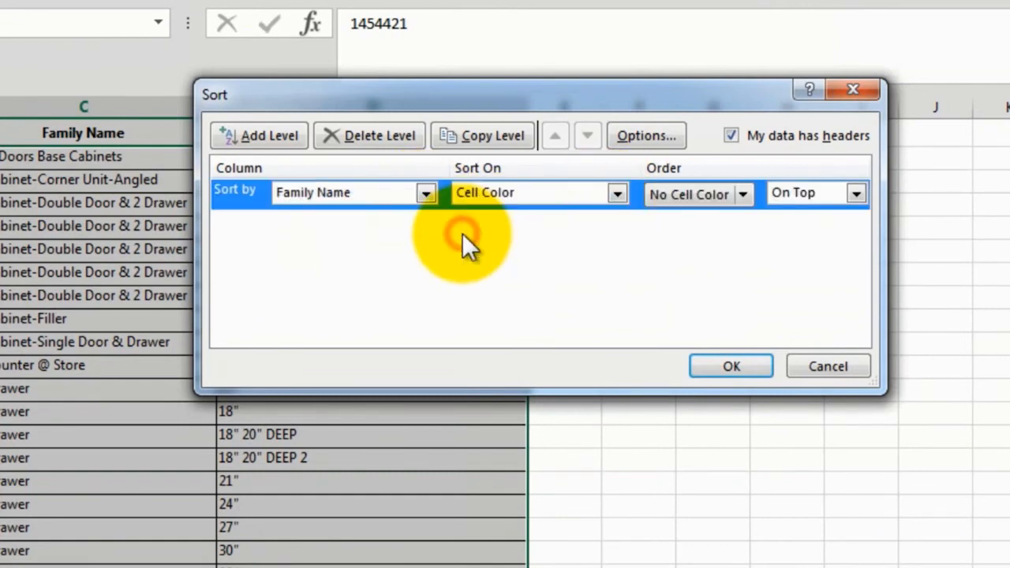
pyautogui.click(740, 194)
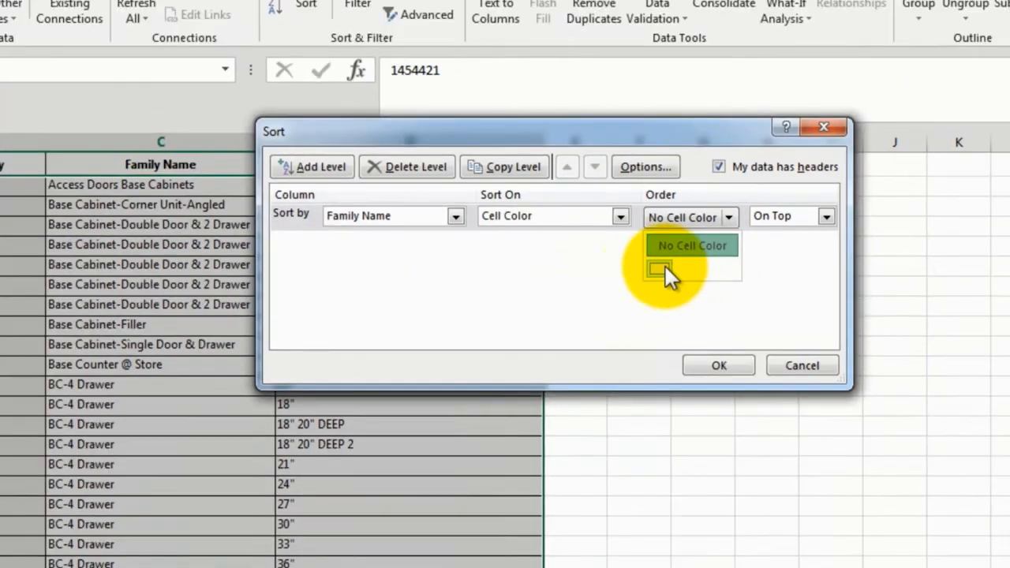
pyautogui.click(660, 254)
pyautogui.click(730, 366)
pyautogui.click(669, 345)
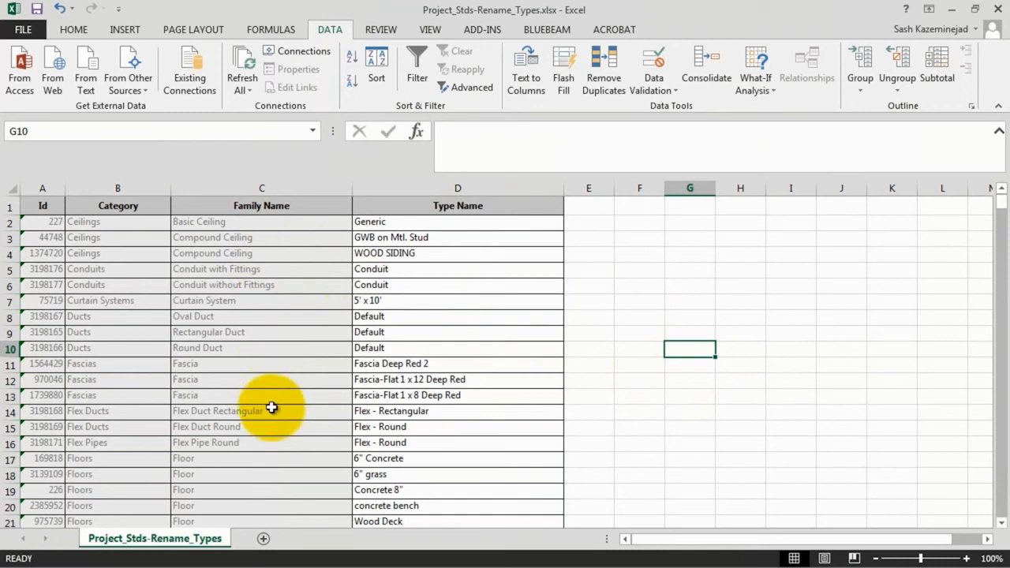
# - Delete rows 2 through 87, which hold the greyed-out, read-only family names
pyautogui.scroll(-20, 271, 407)
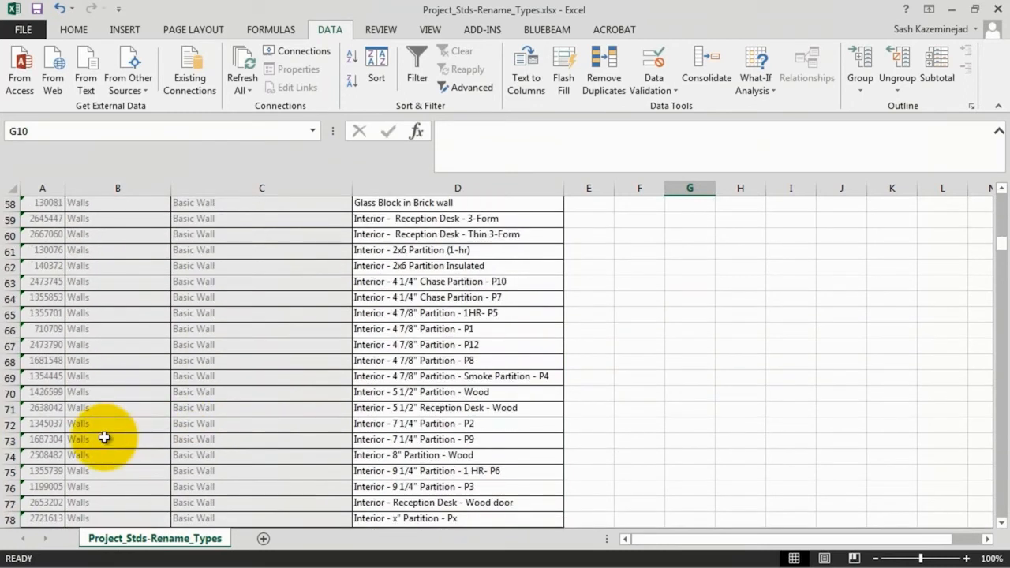
pyautogui.moveTo(9, 424); pyautogui.dragTo(17, 28)
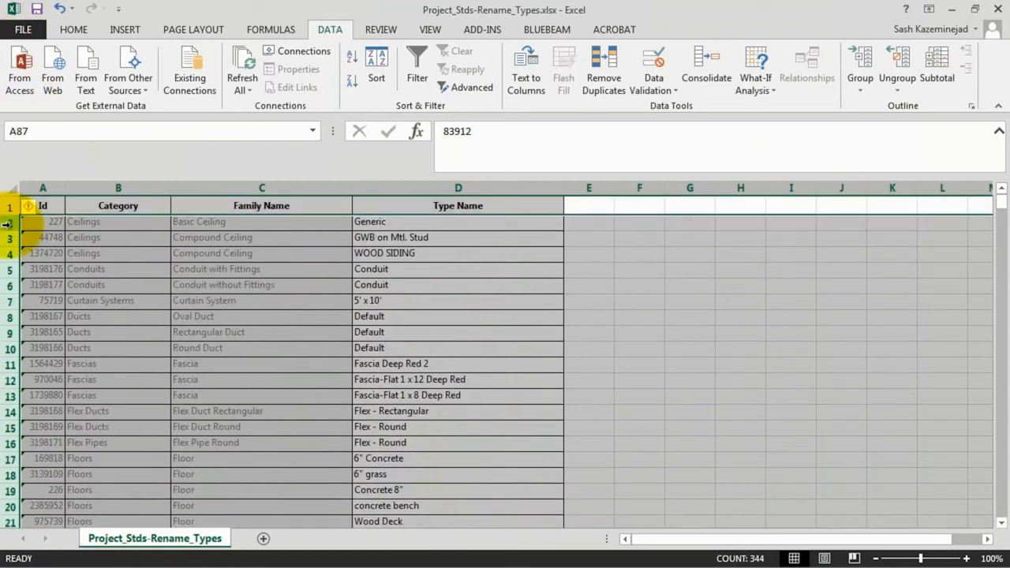
pyautogui.rightClick(101, 223)
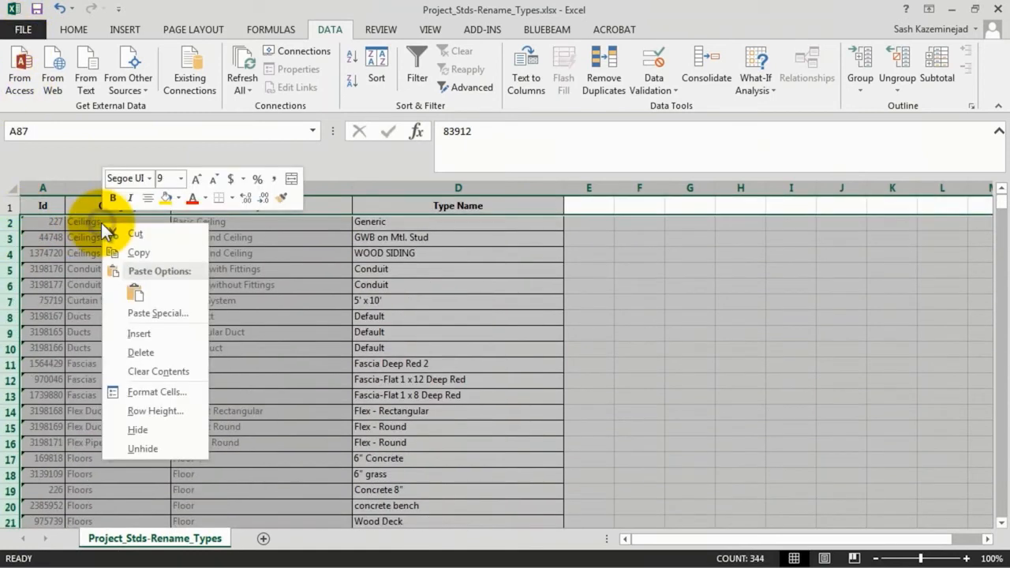
pyautogui.click(140, 352)
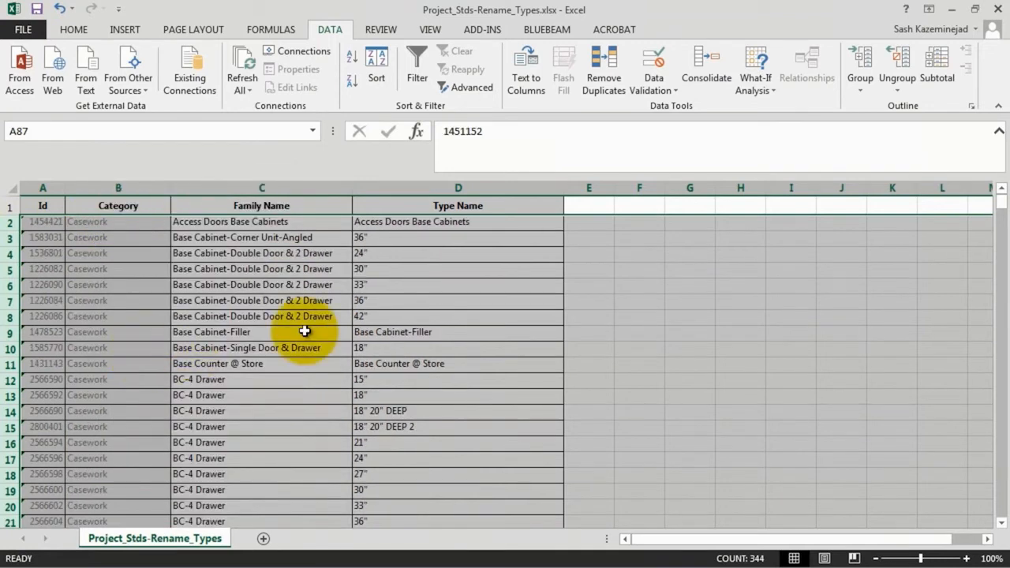
pyautogui.click(603, 257)
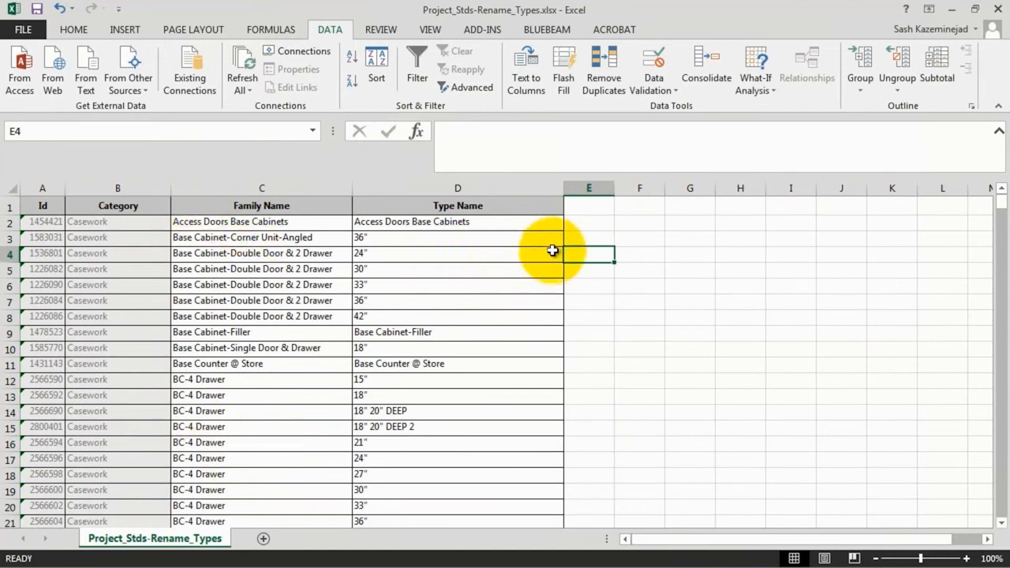
# - Enter the prefix 06 41 00_ in cell E2 beside the first casework family
pyautogui.click(587, 222)
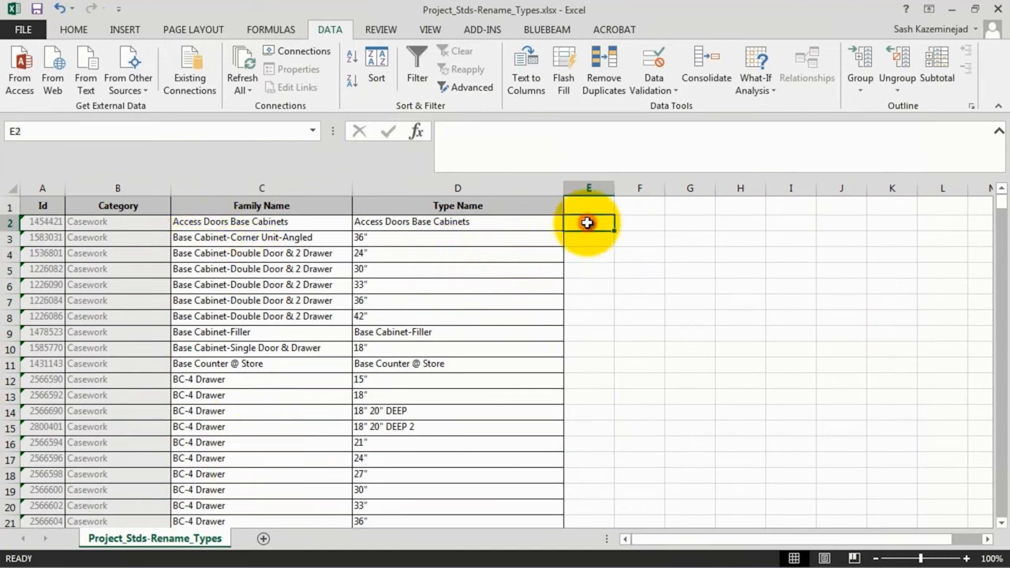
pyautogui.write('06')
pyautogui.write(' 41 00_')
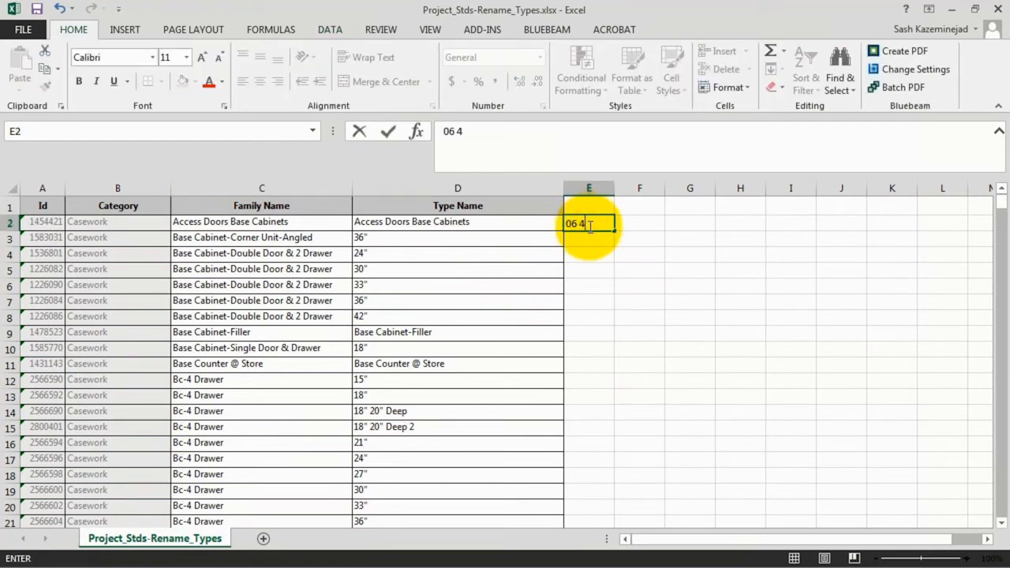
# - Widen column F and enter the formula =$E$2&C2 in F2 to join the prefix with the first casework family name
pyautogui.click(650, 230)
pyautogui.moveTo(665, 192); pyautogui.dragTo(714, 192)
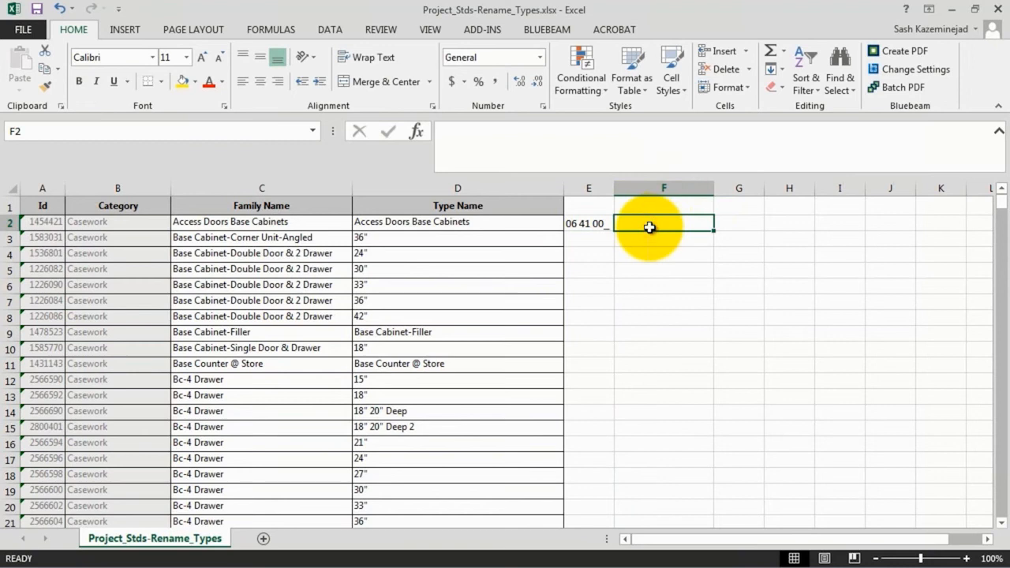
pyautogui.write('=')
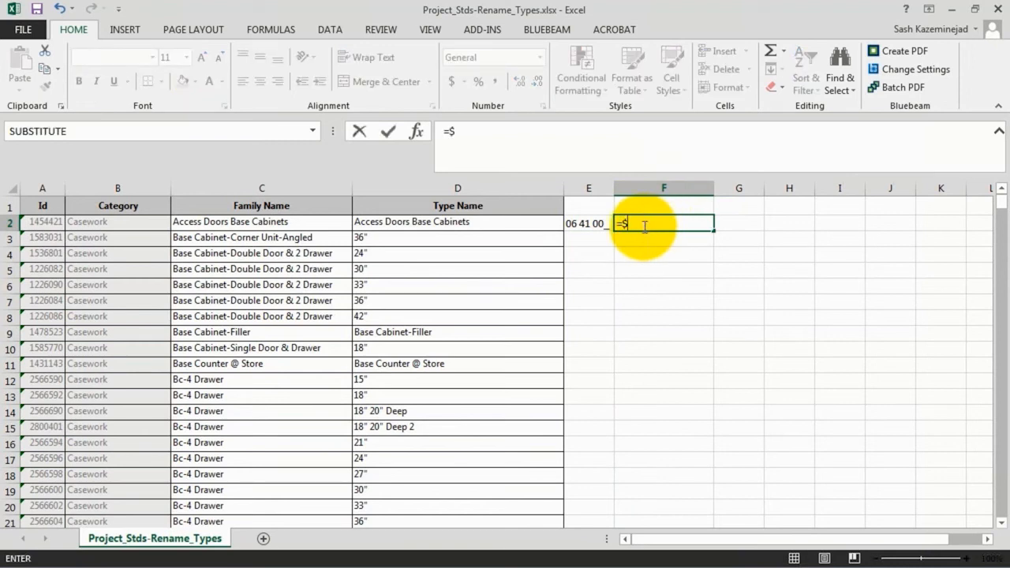
pyautogui.write('$E$2&')
pyautogui.click(322, 224)
pyautogui.press('Return')
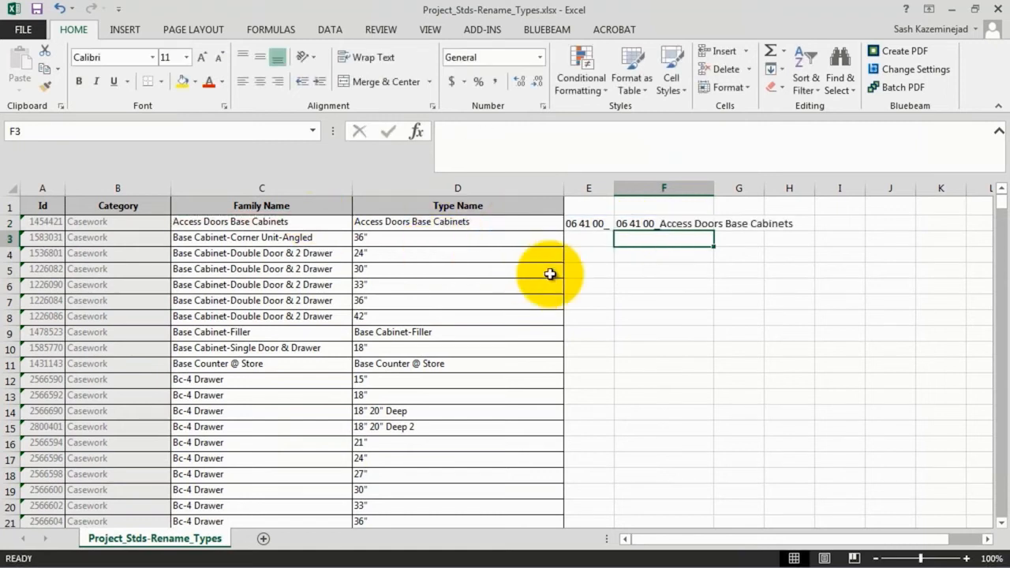
# - Widen column F further and fill the F2 prefix formula down through the last casework row, 130
pyautogui.moveTo(714, 188); pyautogui.dragTo(806, 188)
pyautogui.click(802, 224)
pyautogui.moveTo(805, 229); pyautogui.dragTo(775, 259)
pyautogui.scroll(4, 776, 259)
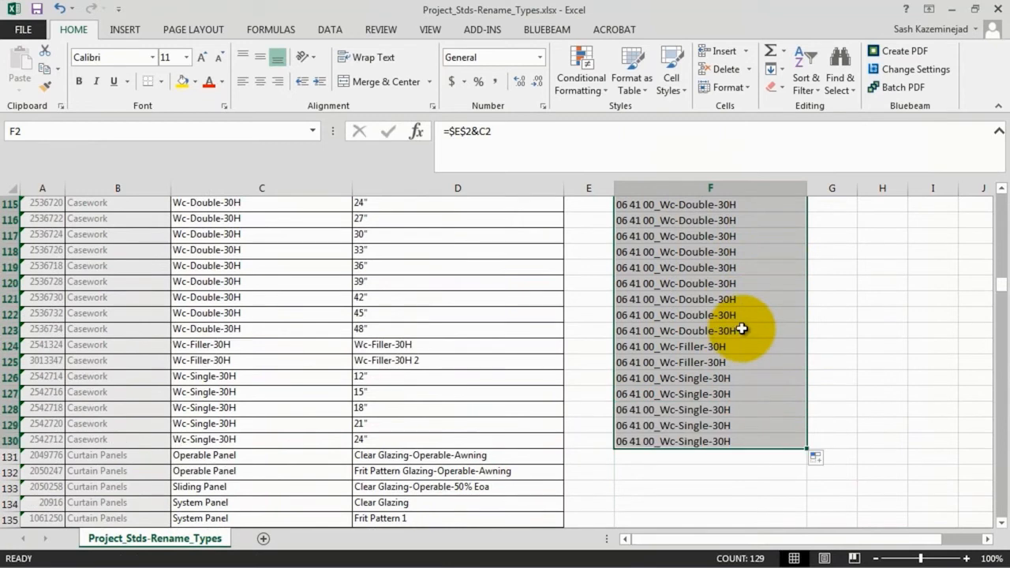
pyautogui.scroll(20, 742, 329)
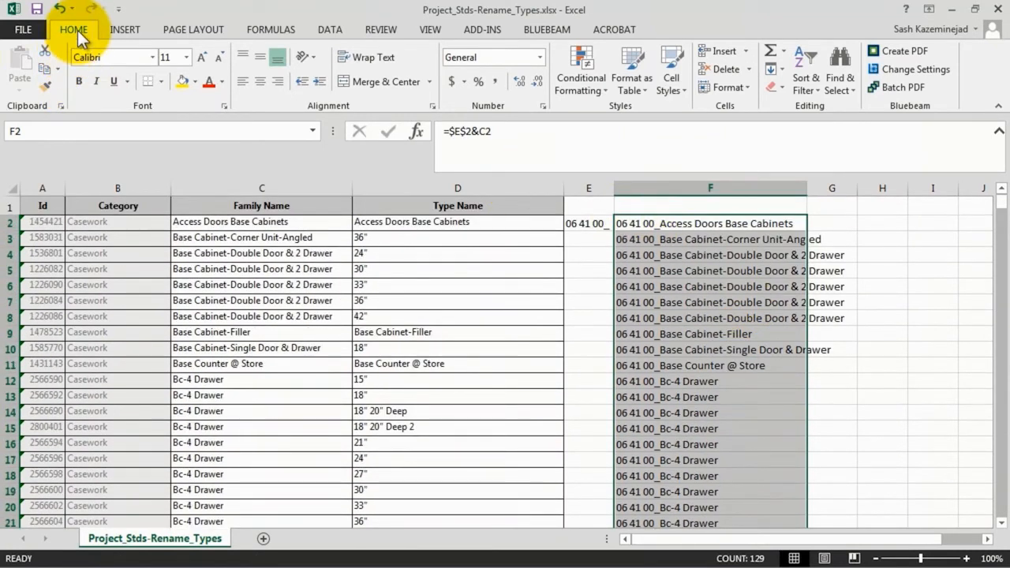
# - Copy F2:F130, paste it as values over the family names starting at C2, and autofit column C
pyautogui.click(46, 69)
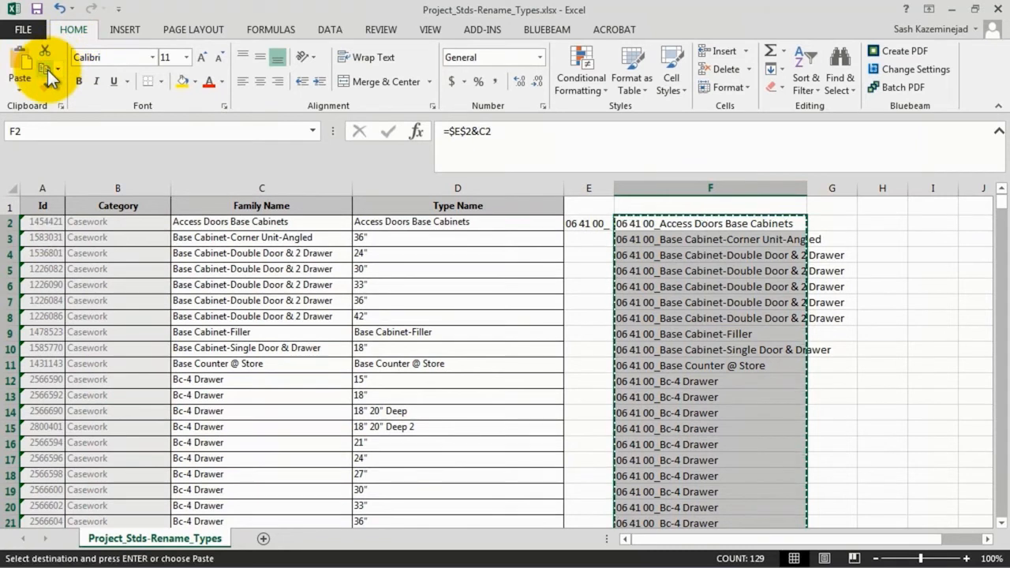
pyautogui.click(213, 226)
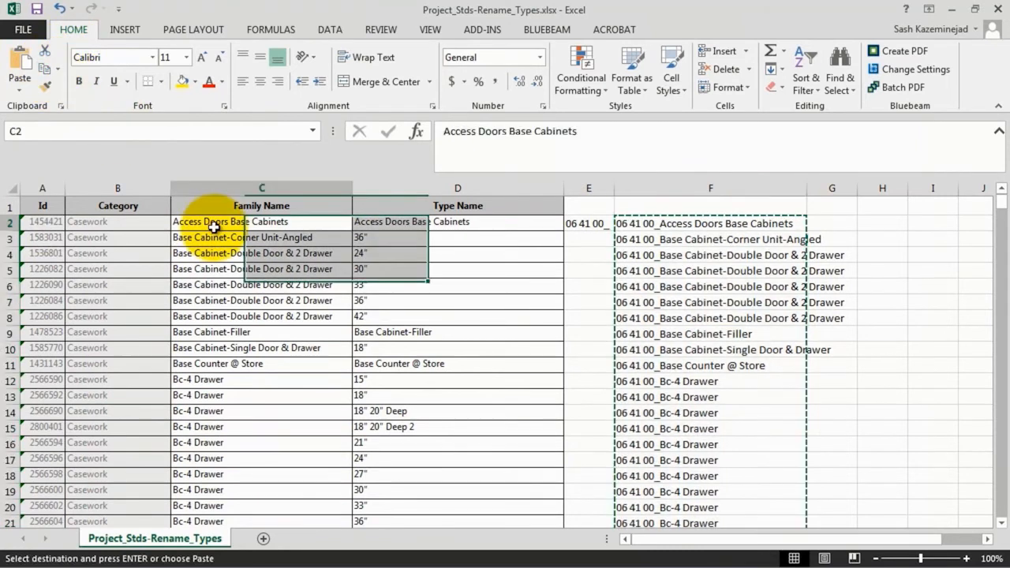
pyautogui.click(26, 94)
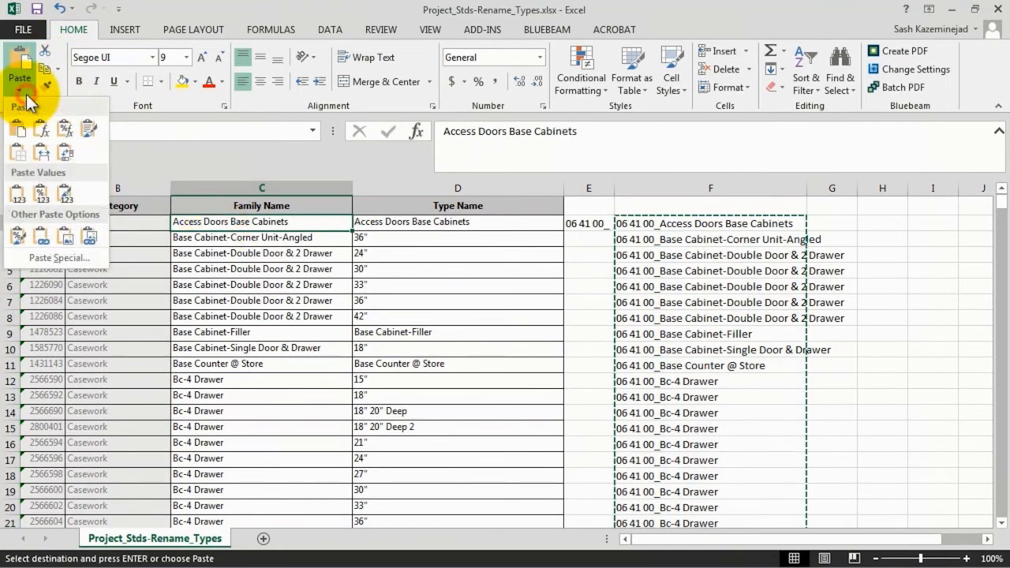
pyautogui.click(19, 195)
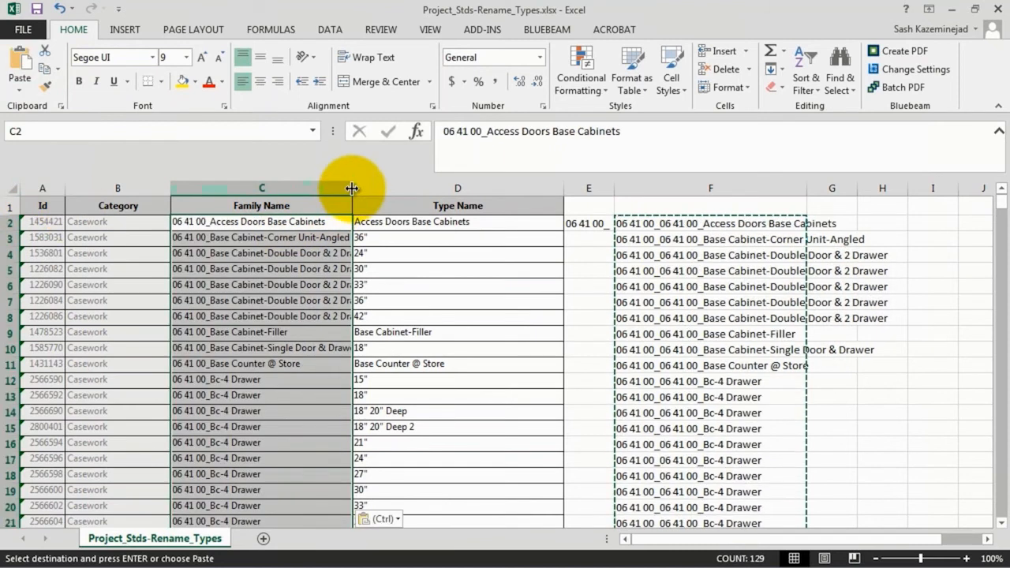
pyautogui.doubleClick(352, 188)
pyautogui.click(270, 269)
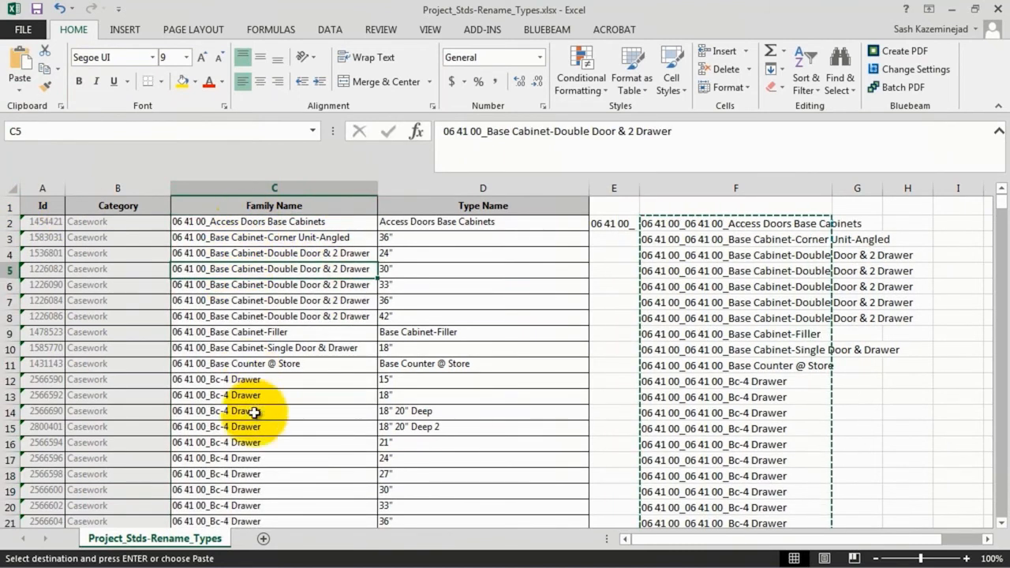
# - Enter the prefix 08 00 00_ in cell E153 beside the first door family
pyautogui.scroll(-20, 296, 368)
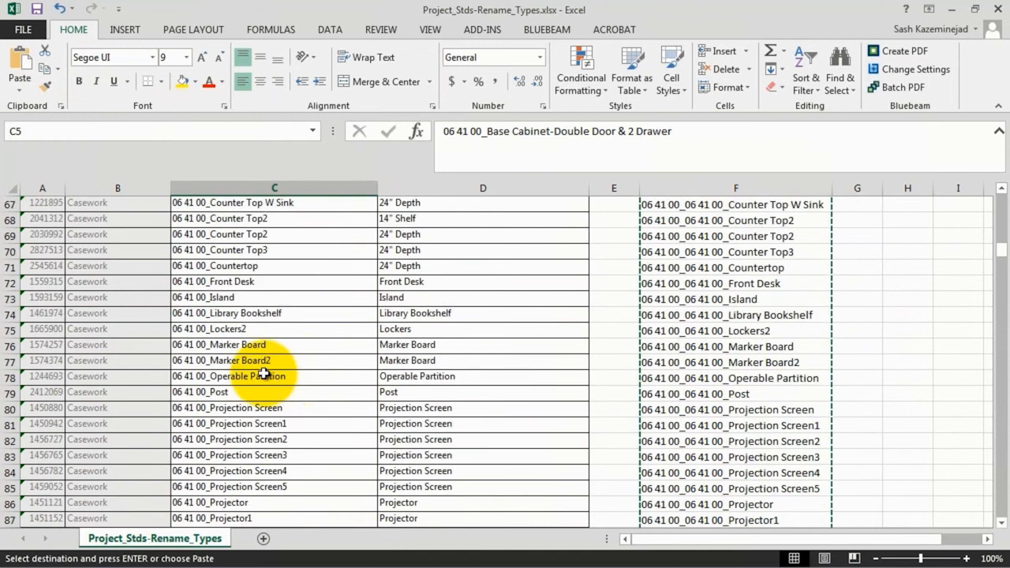
pyautogui.scroll(-20, 266, 375)
pyautogui.click(604, 332)
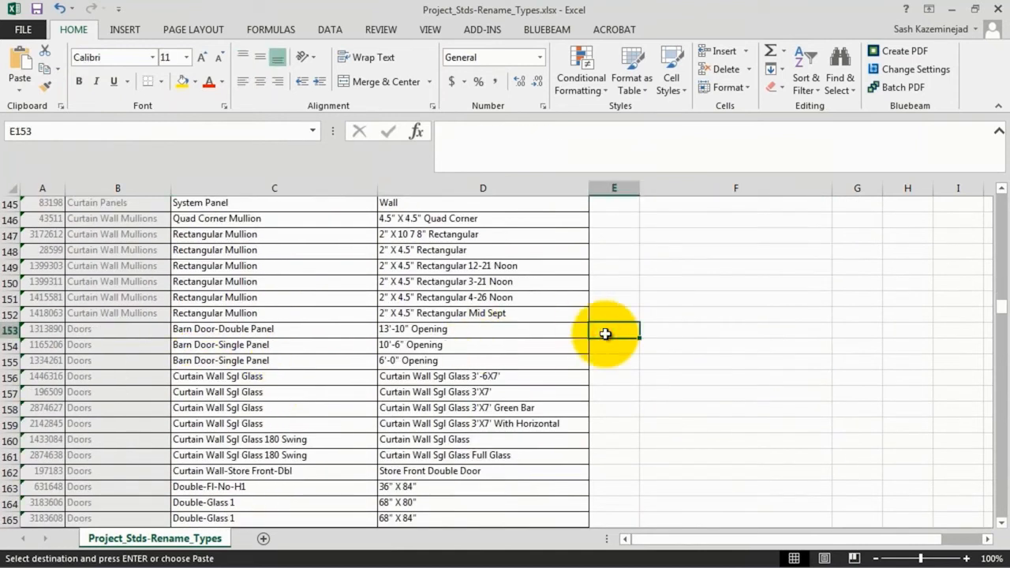
pyautogui.write('08 00 00_')
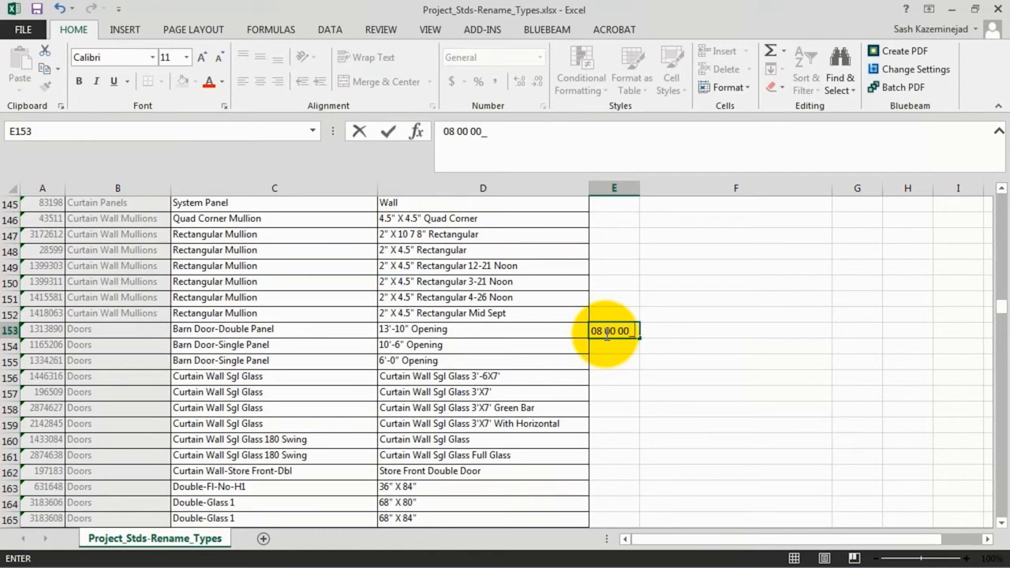
# - Enter the formula =$E$153&C153 in F153 to join the door prefix with the family name
pyautogui.click(672, 331)
pyautogui.write('=$E$')
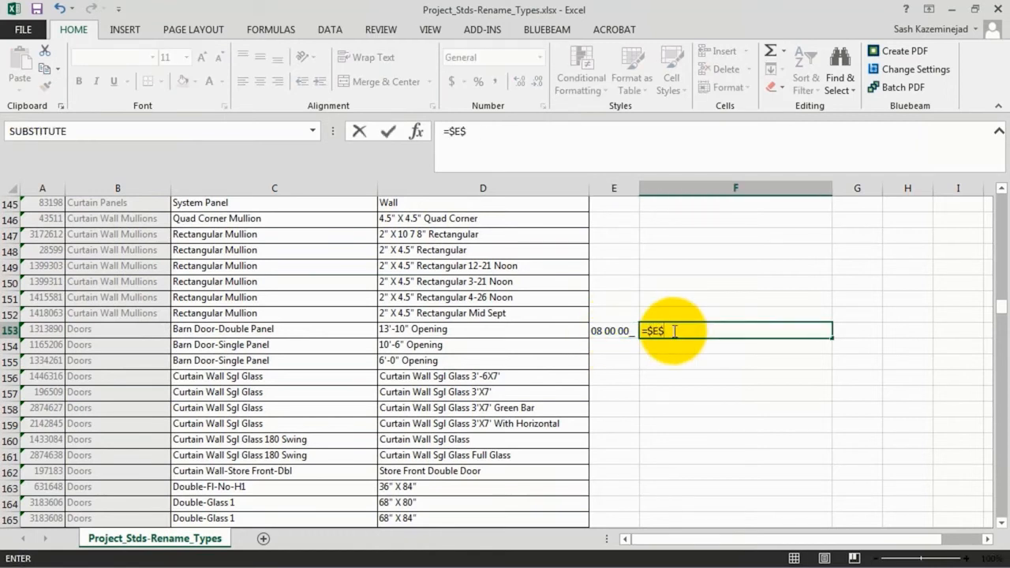
pyautogui.write('153')
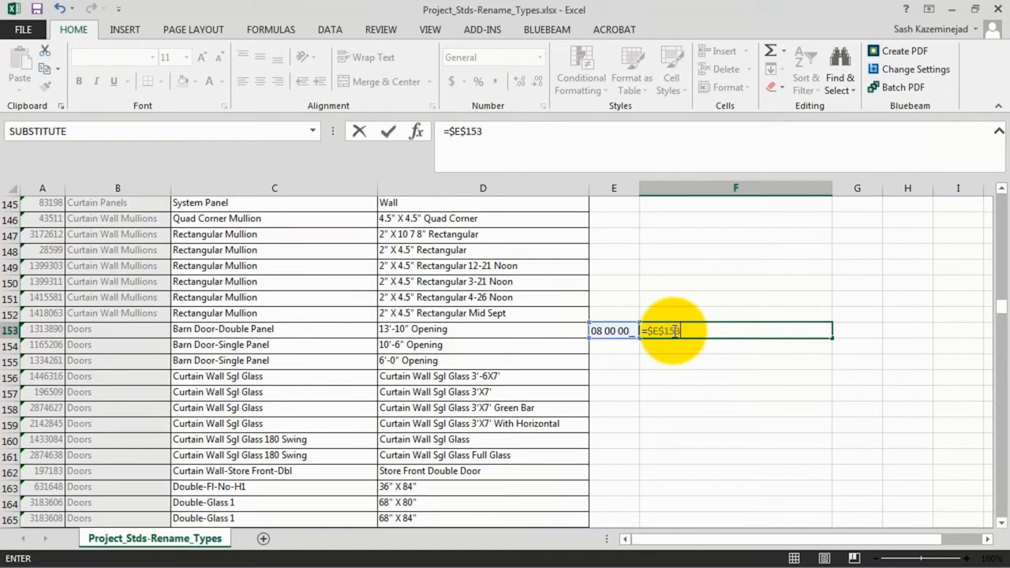
pyautogui.write('&')
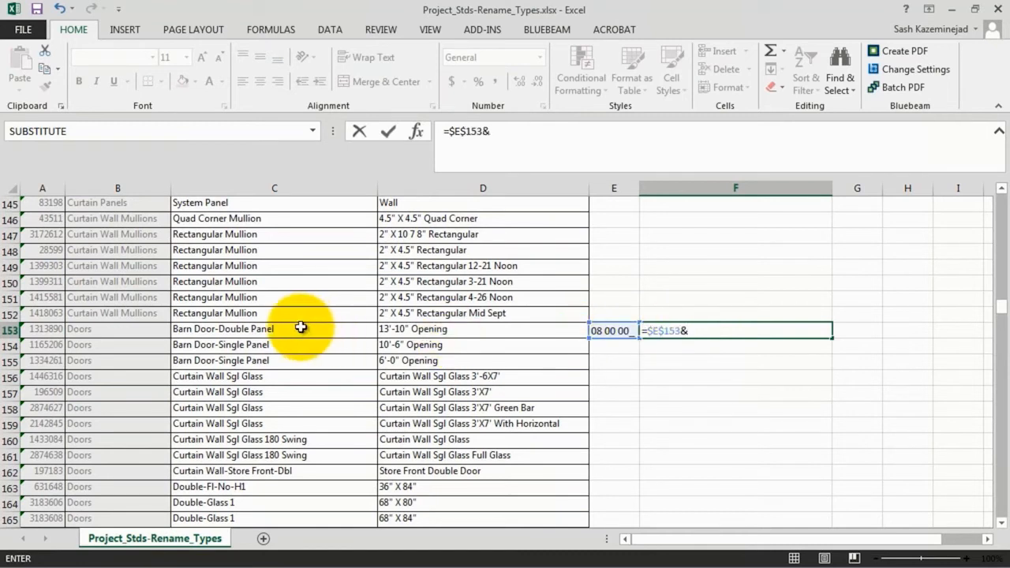
pyautogui.click(300, 329)
pyautogui.press('Return')
# - Fill the F153 prefix formula down through the last door row, 181
pyautogui.click(828, 330)
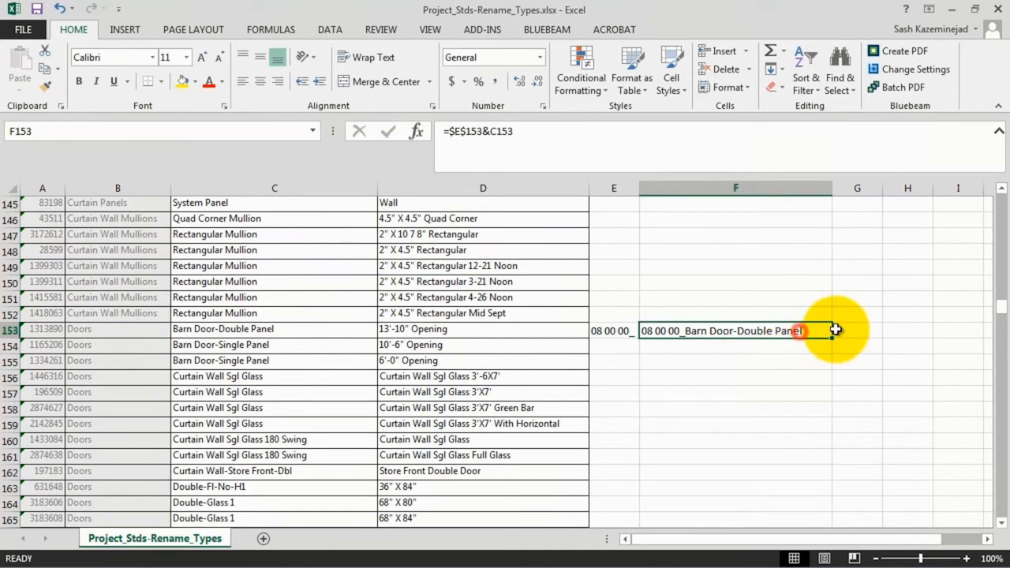
pyautogui.moveTo(832, 338); pyautogui.dragTo(842, 439)
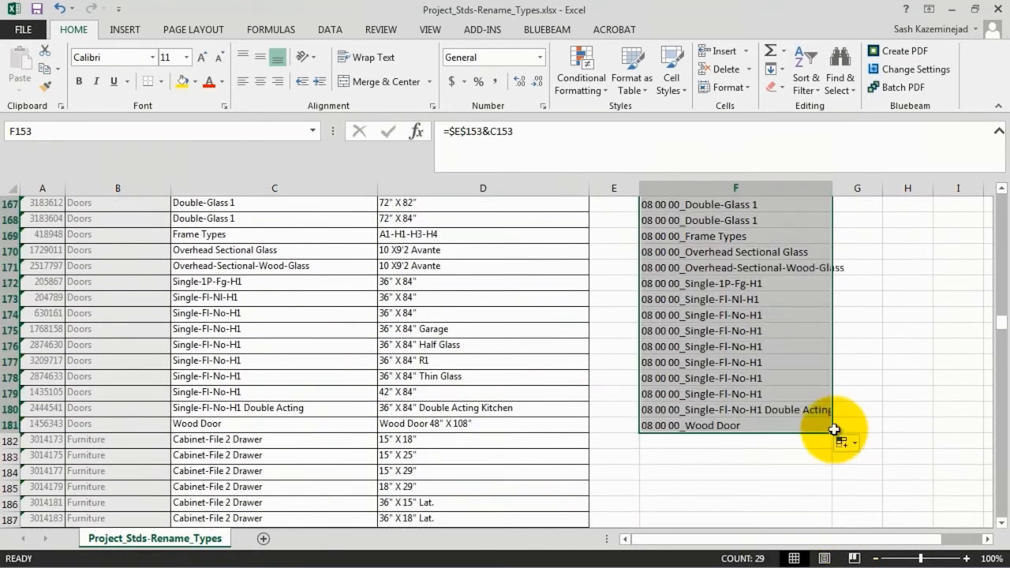
pyautogui.scroll(4, 763, 364)
pyautogui.scroll(3, 763, 363)
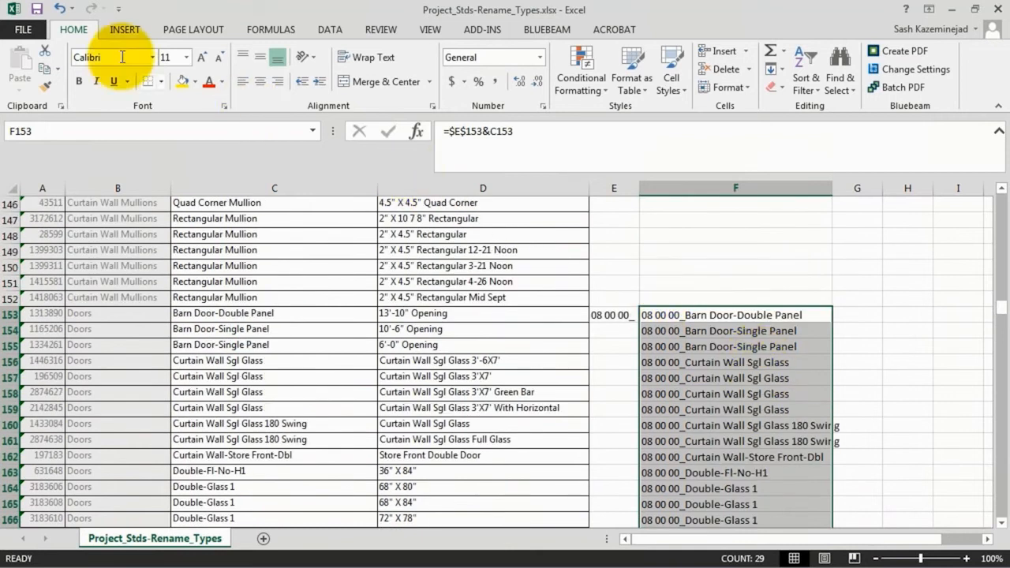
# - Copy F153:F181 and paste it as values over the door family names starting at C153
pyautogui.click(58, 68)
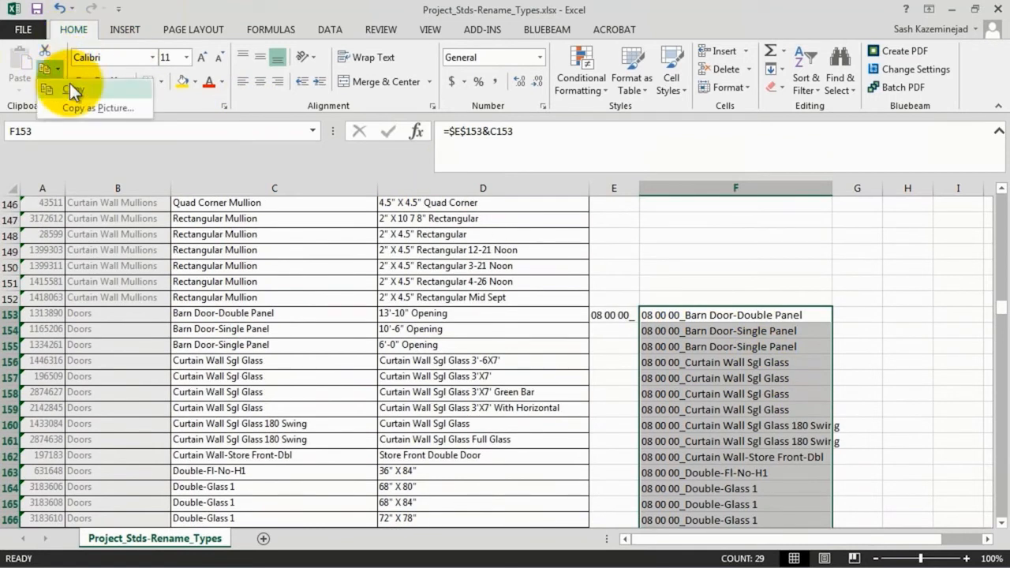
pyautogui.click(69, 83)
pyautogui.click(223, 313)
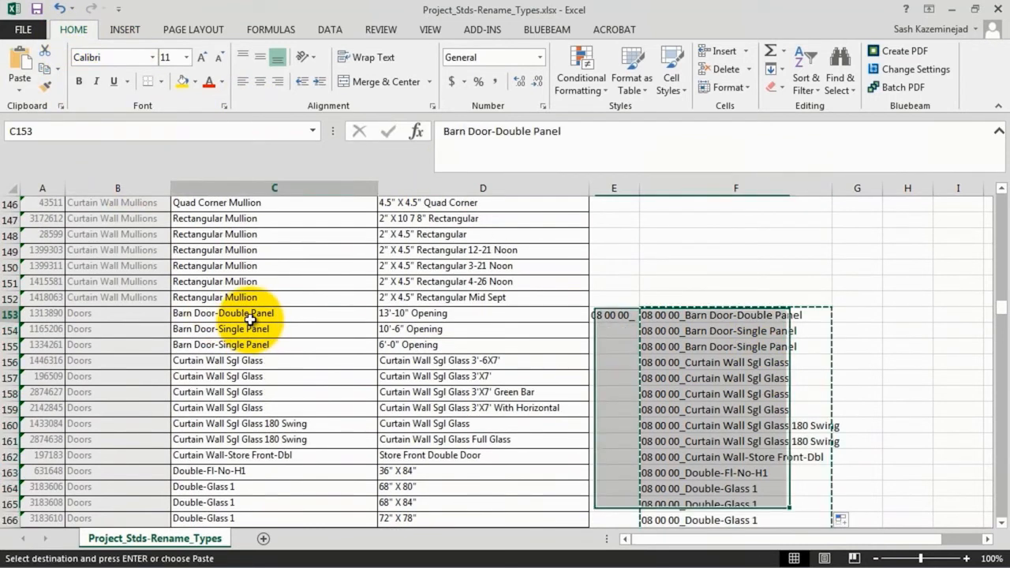
pyautogui.click(19, 89)
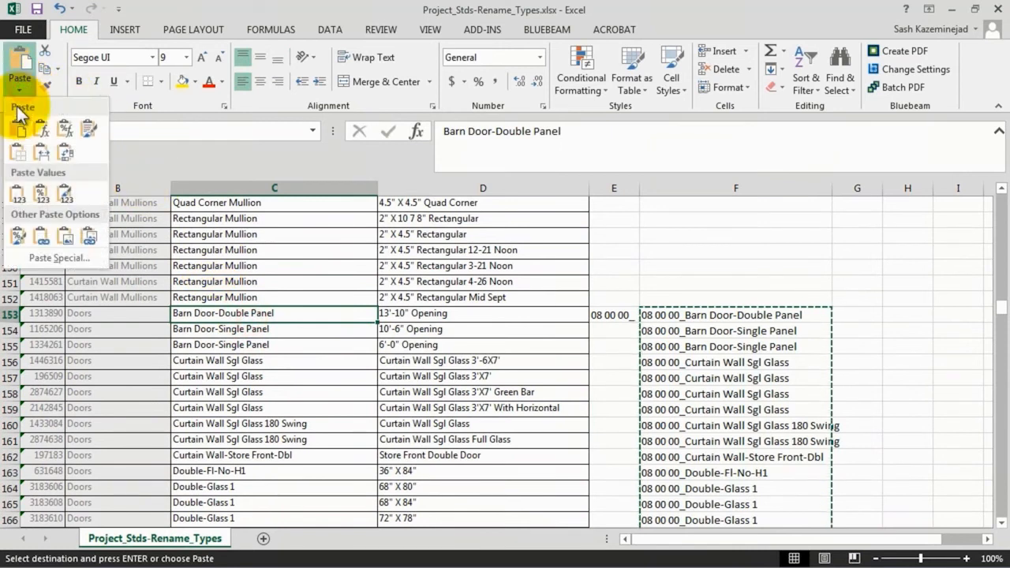
pyautogui.click(20, 195)
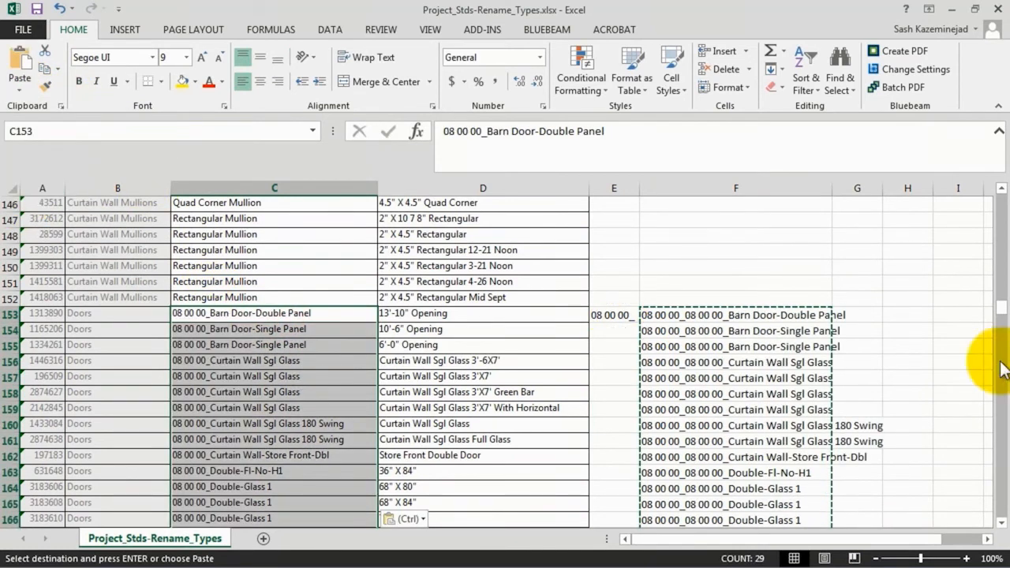
# - Return to the top of the sheet, save the renamed workbook, and close Excel to get back to Revit
pyautogui.moveTo(1001, 308); pyautogui.dragTo(1001, 203)
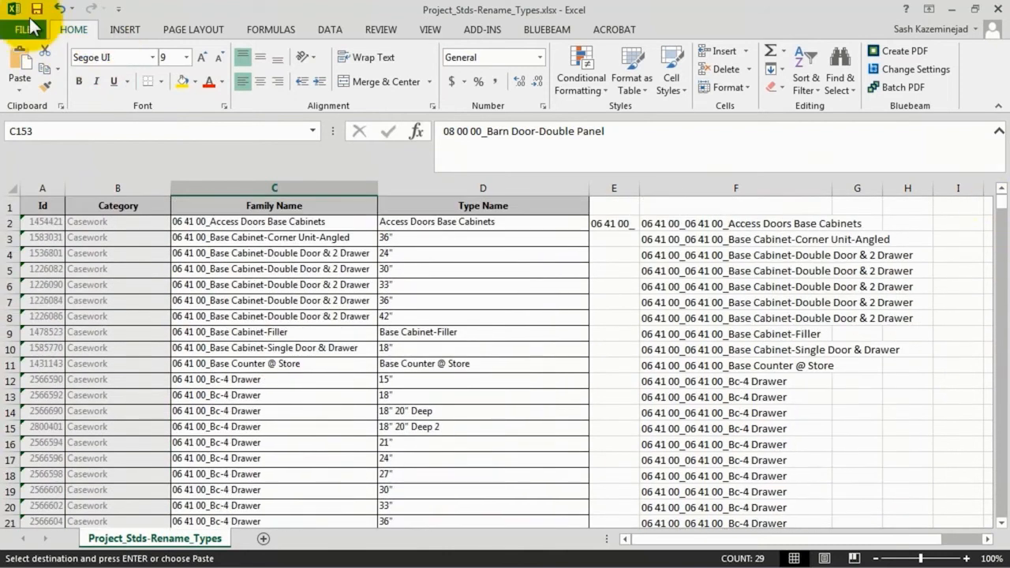
pyautogui.press('Escape')
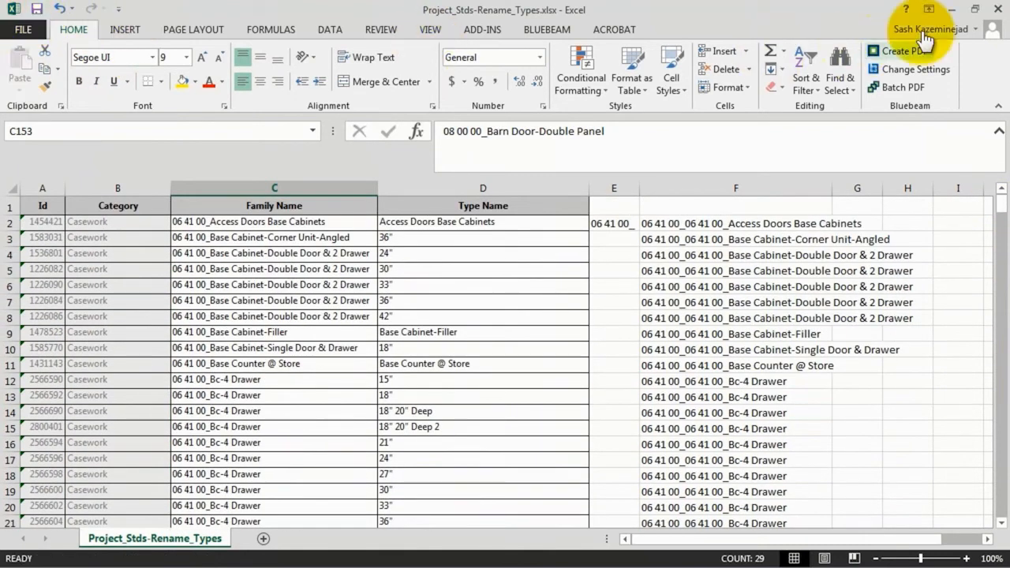
pyautogui.click(993, 9)
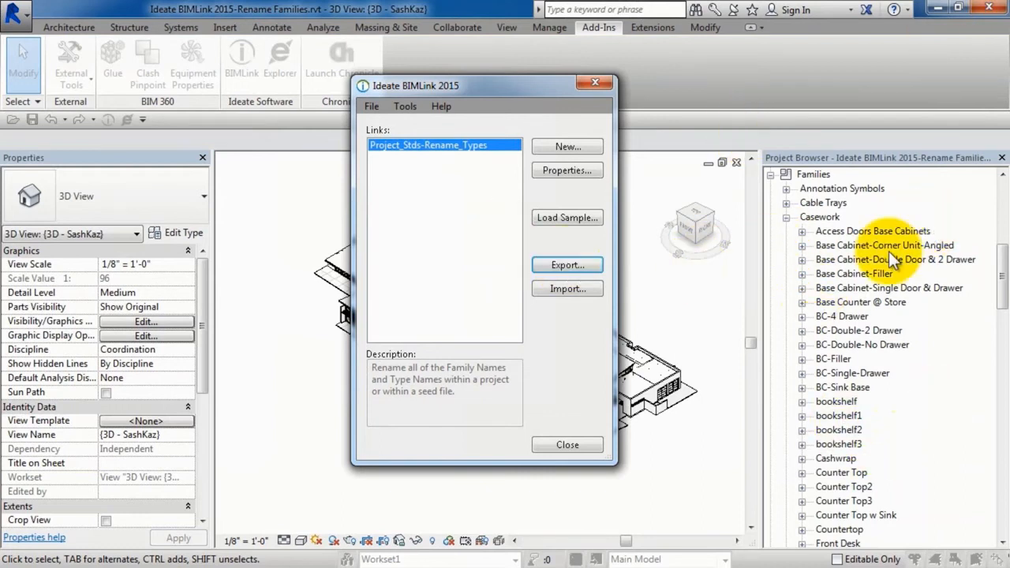
# - Import Project_Stds-Rename_Types.xlsx through BIMLink to apply the prefixed family names, and close BIMLink
pyautogui.click(600, 289)
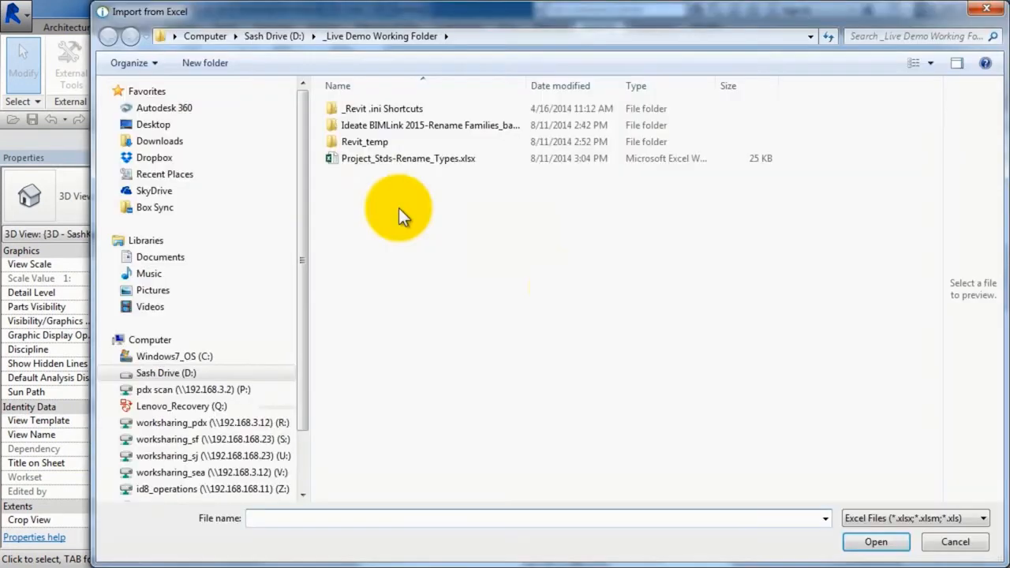
pyautogui.click(376, 159)
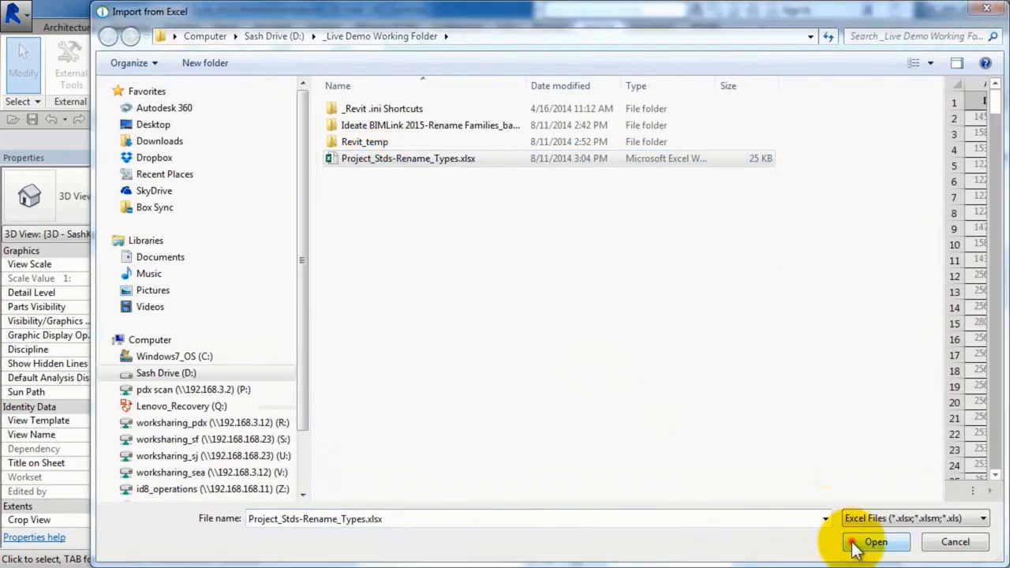
pyautogui.click(868, 542)
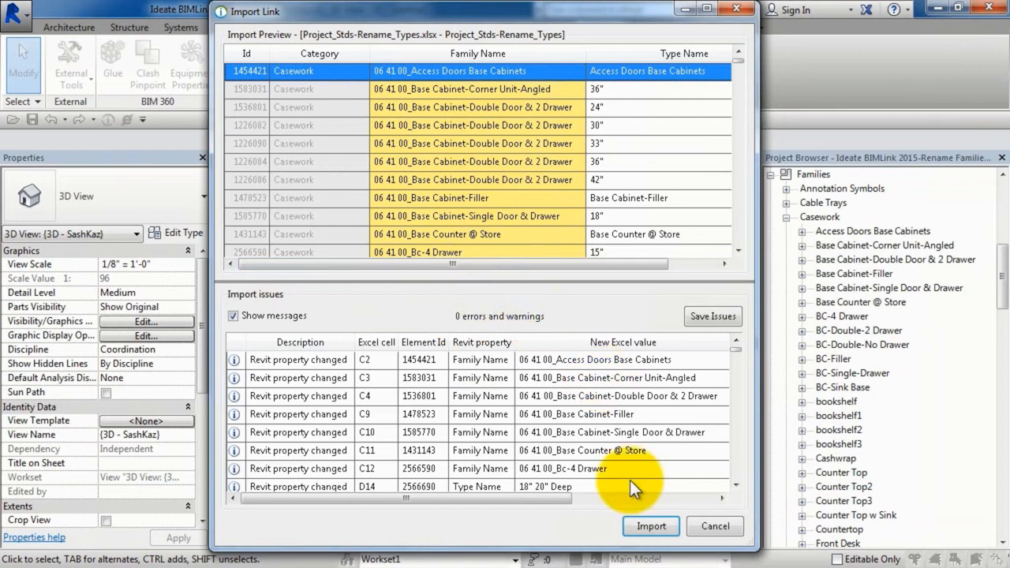
pyautogui.click(651, 527)
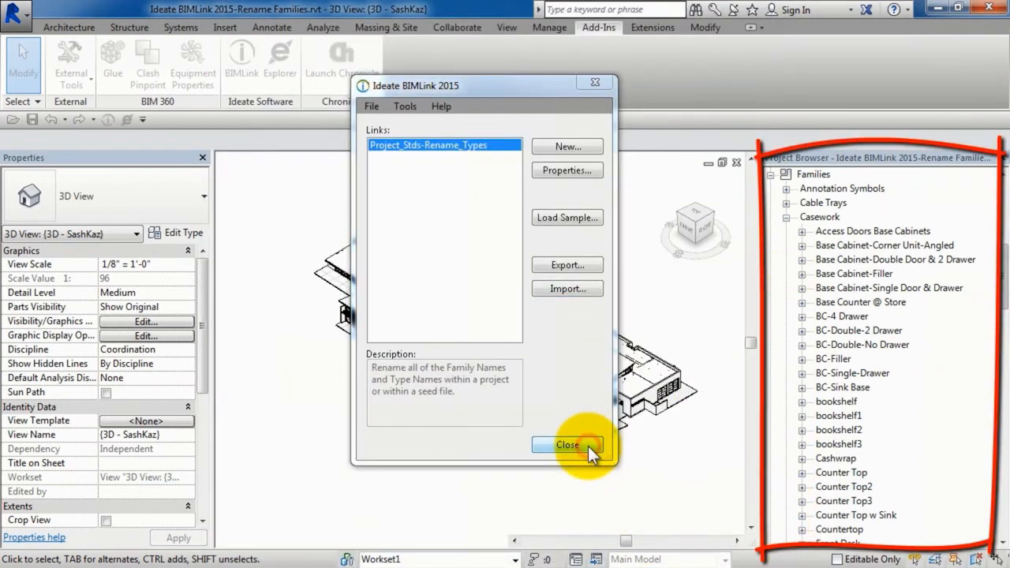
pyautogui.click(568, 445)
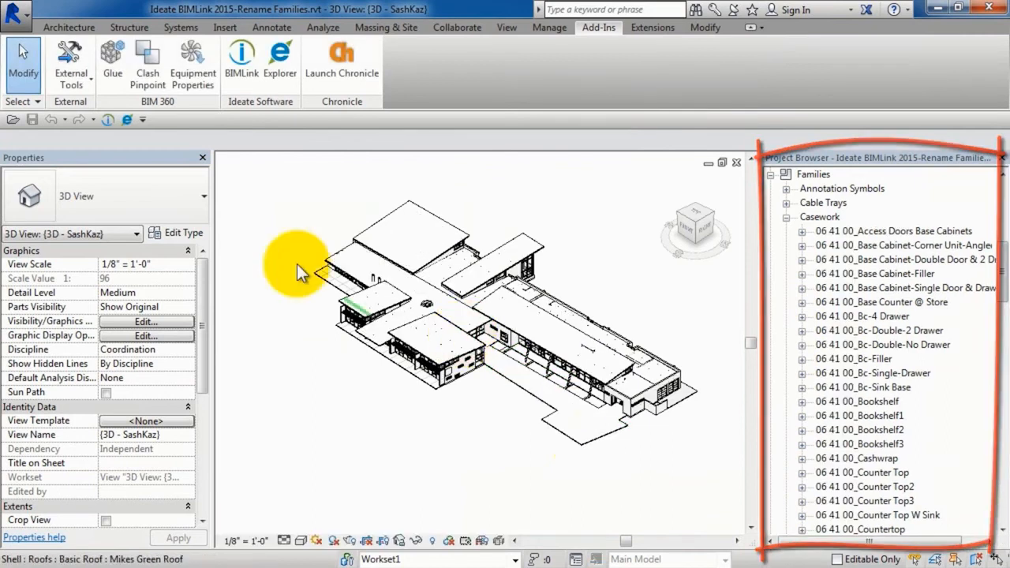
# - Open the Save As Library Family dialog for saving the project's loaded families
pyautogui.click(16, 13)
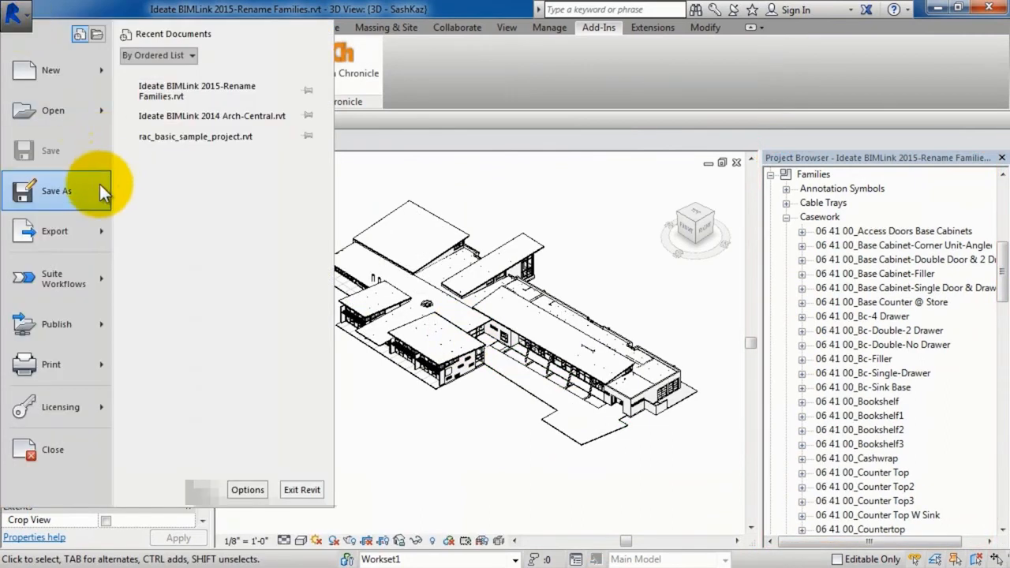
pyautogui.moveTo(100, 184)
pyautogui.moveTo(308, 230)
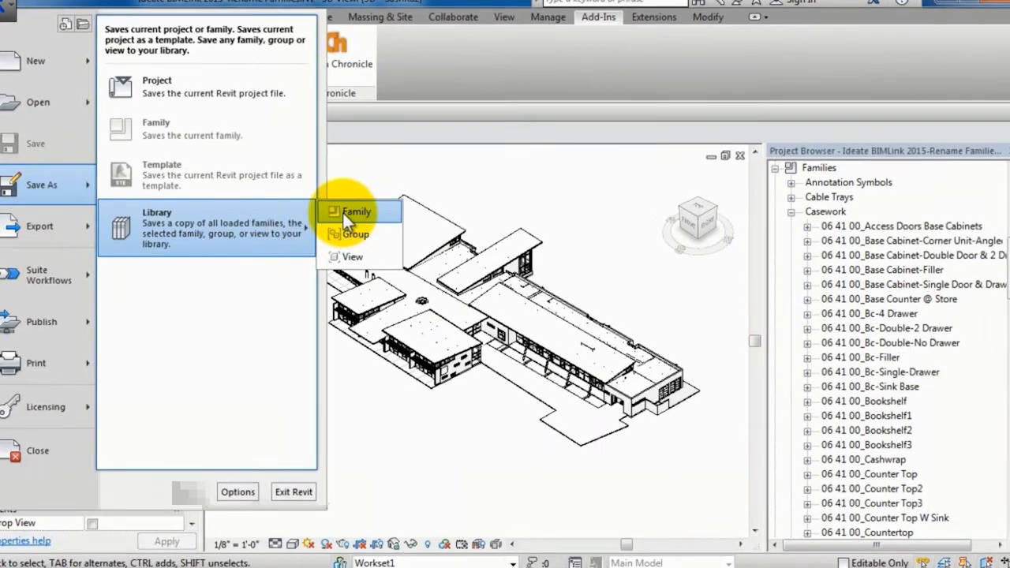
pyautogui.click(355, 218)
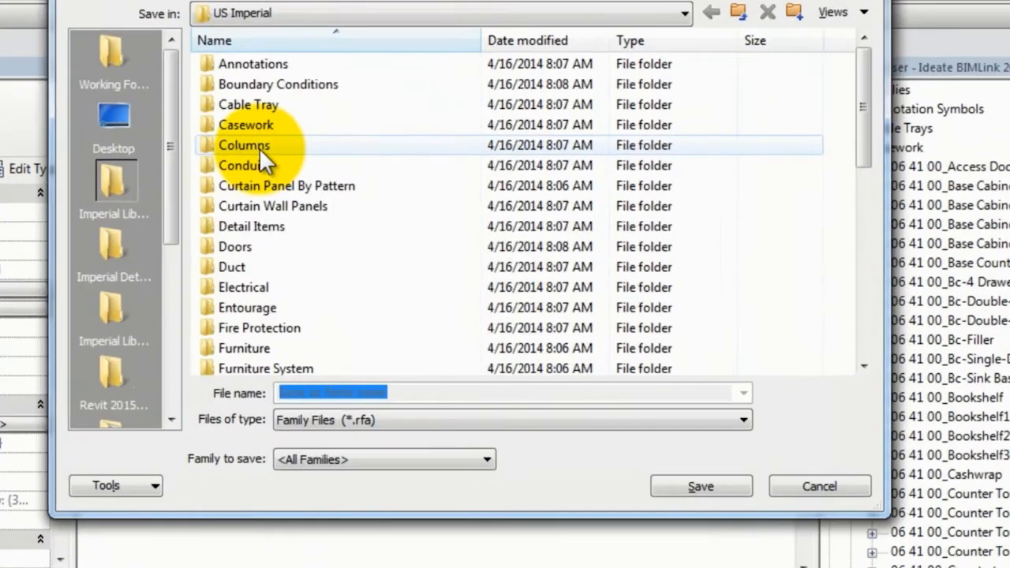
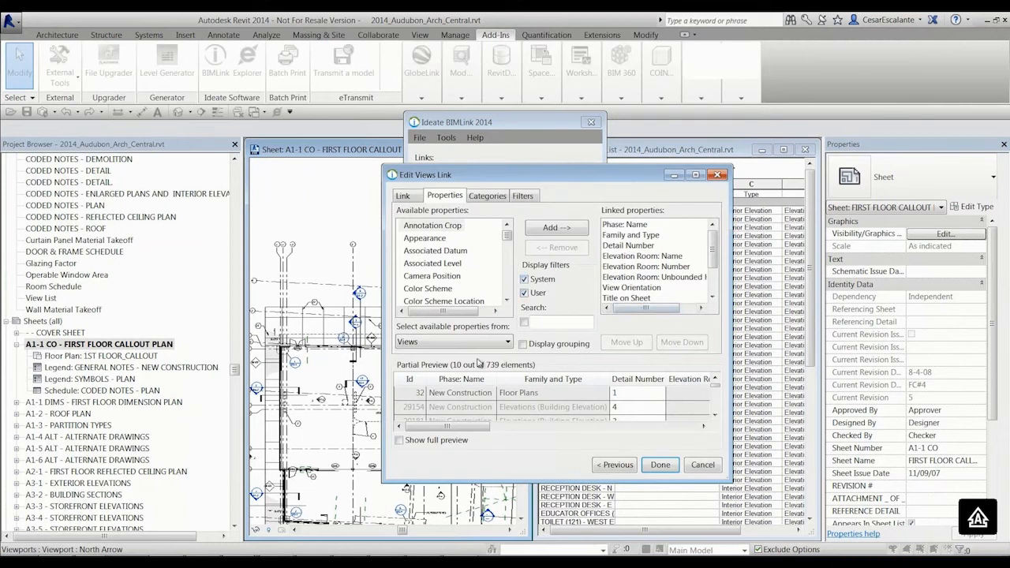
# - Filter the views link to Family and Type equals Elevations (Interior Elevation), and finish editing the link
pyautogui.moveTo(728, 477); pyautogui.dragTo(884, 533)
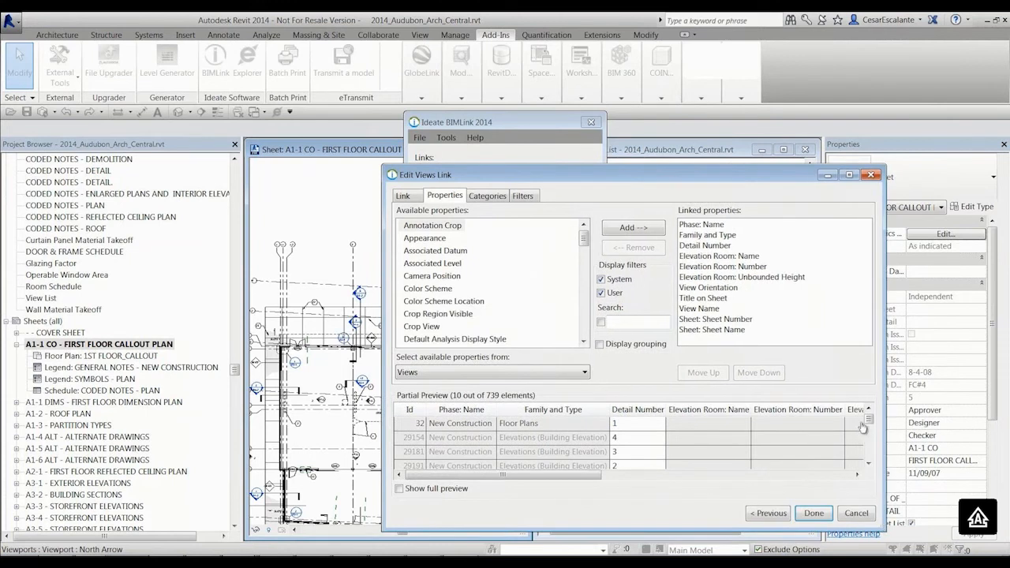
pyautogui.moveTo(869, 420); pyautogui.dragTo(869, 431)
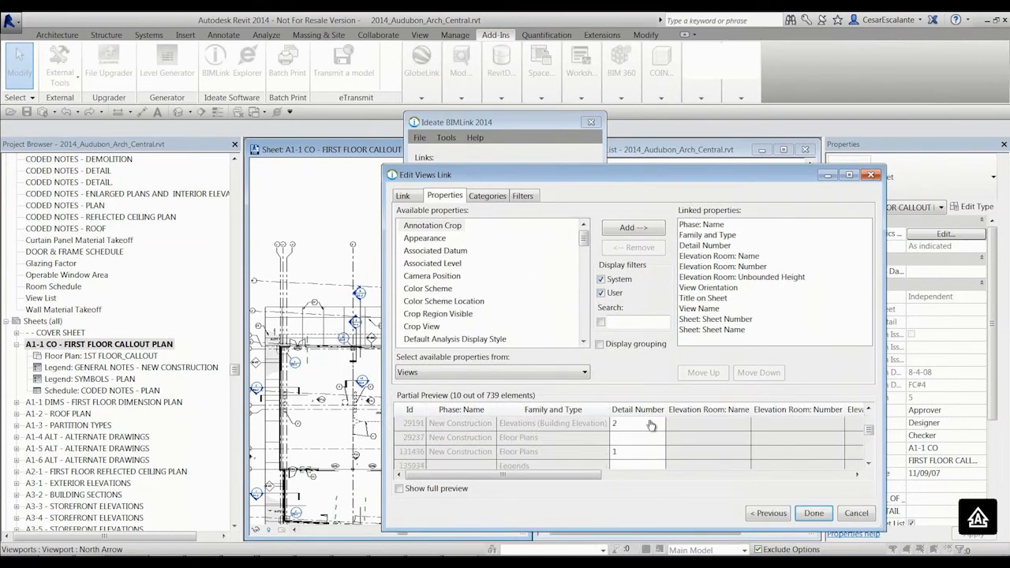
pyautogui.click(524, 197)
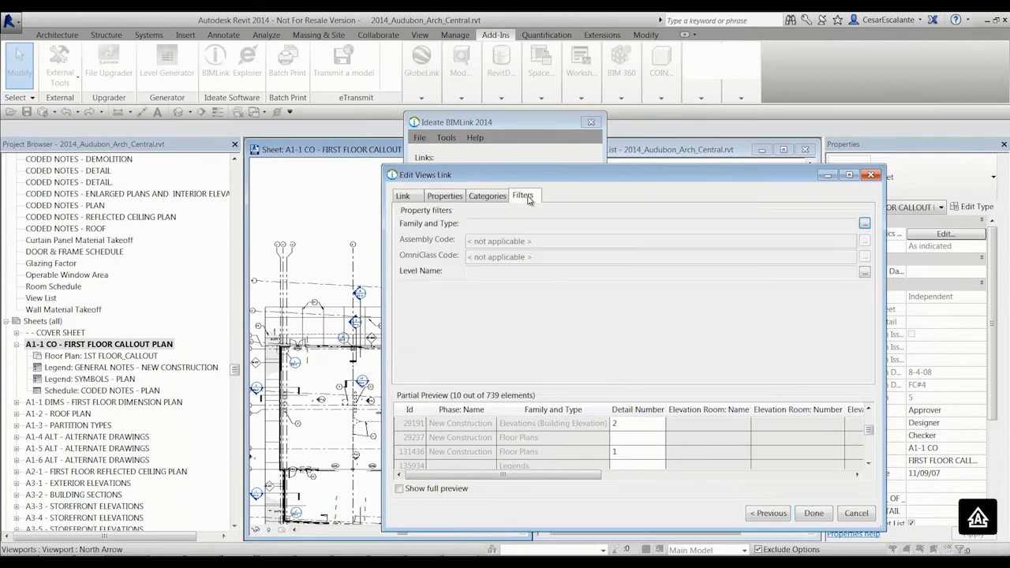
pyautogui.click(865, 224)
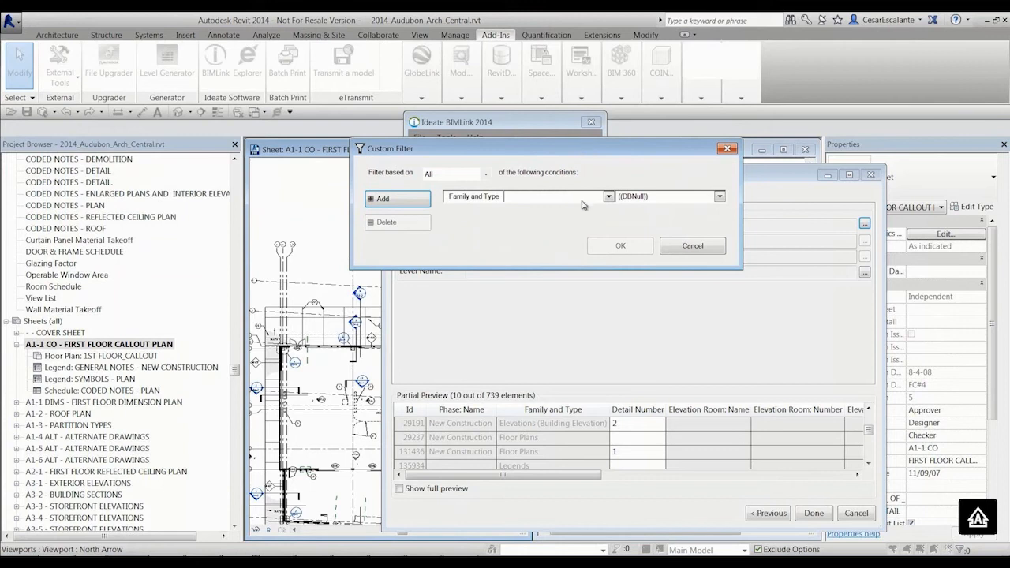
pyautogui.click(609, 198)
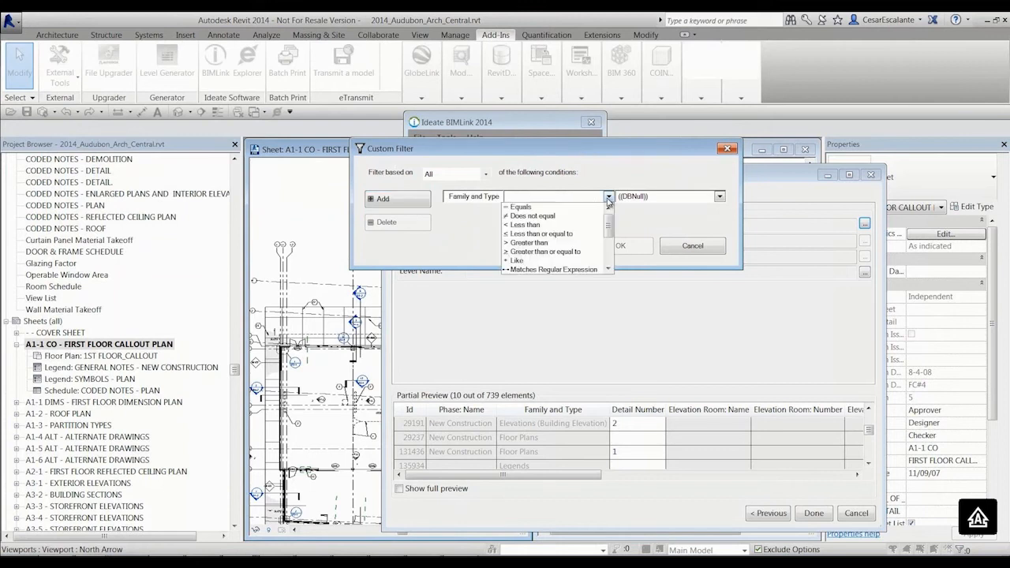
pyautogui.click(557, 208)
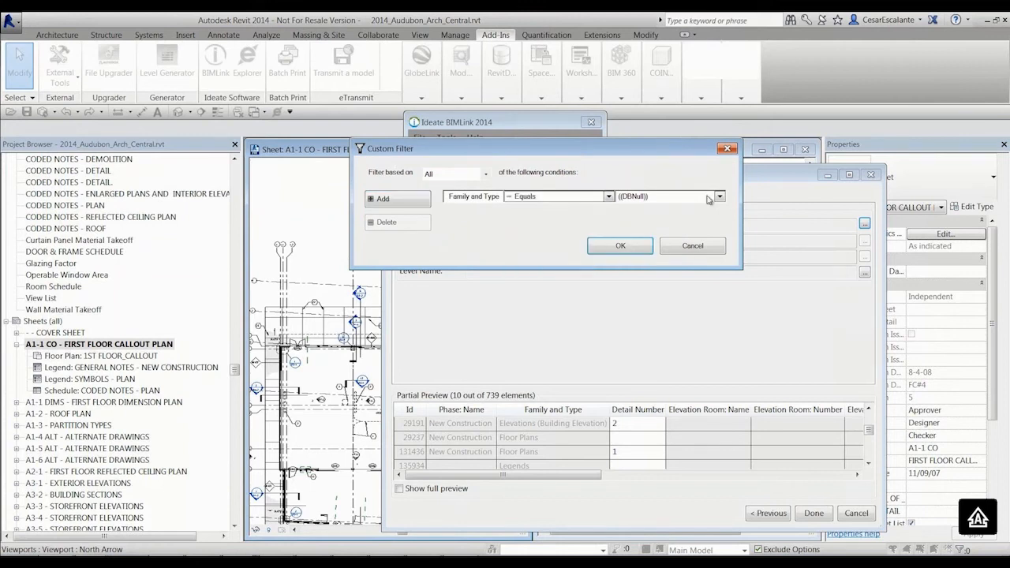
pyautogui.click(720, 196)
pyautogui.moveTo(720, 229); pyautogui.dragTo(721, 247)
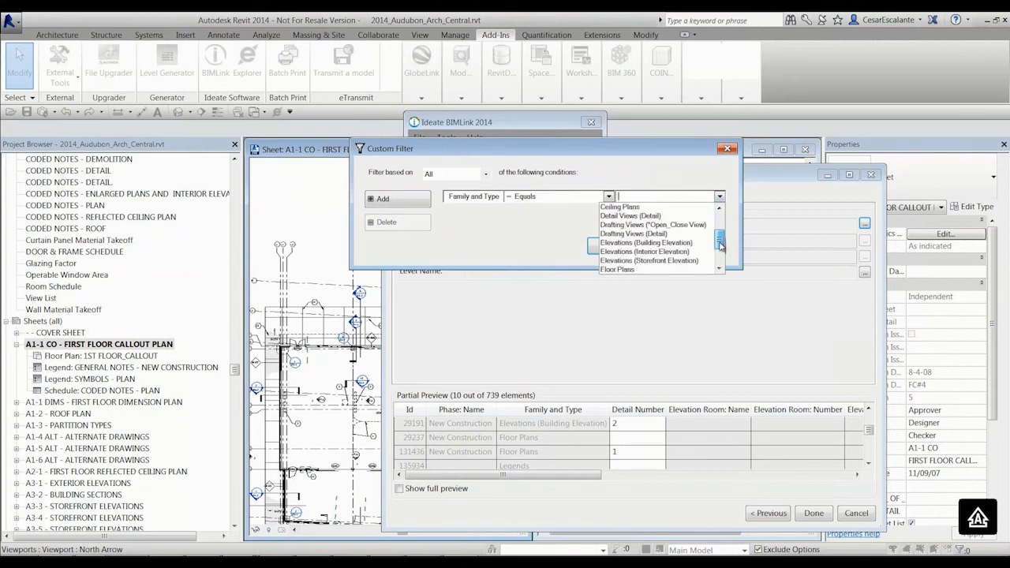
pyautogui.click(643, 251)
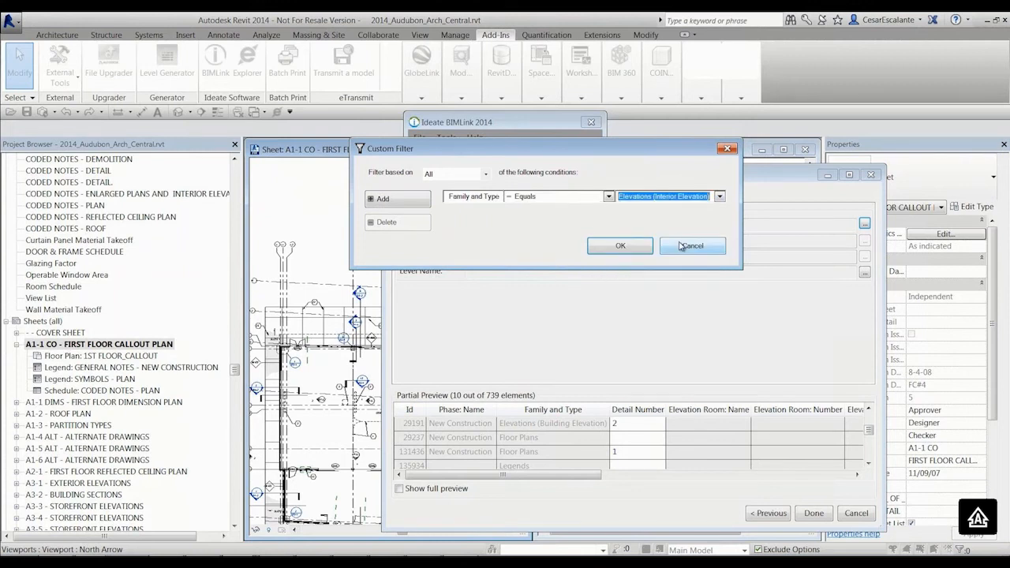
pyautogui.click(621, 246)
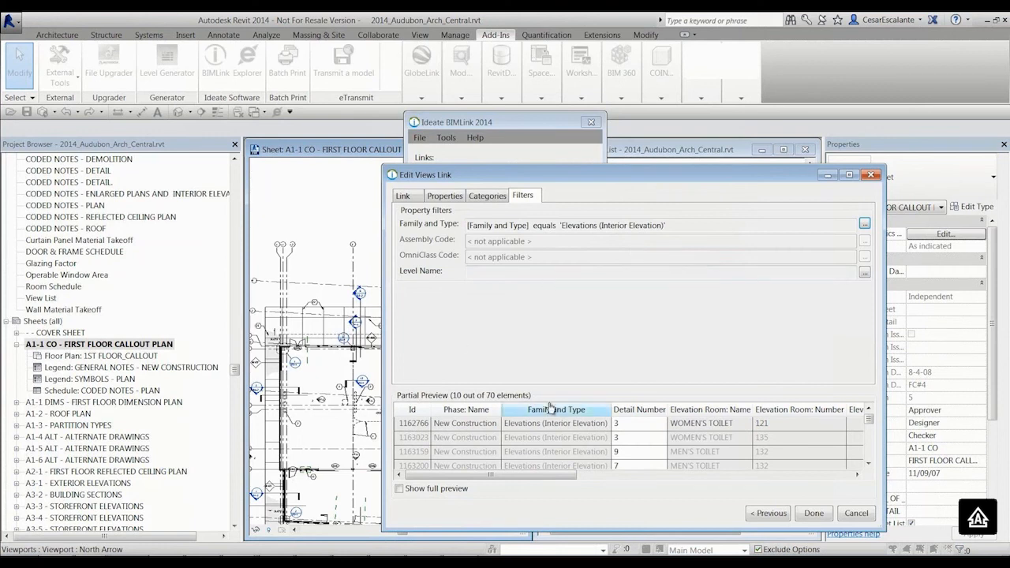
pyautogui.click(814, 513)
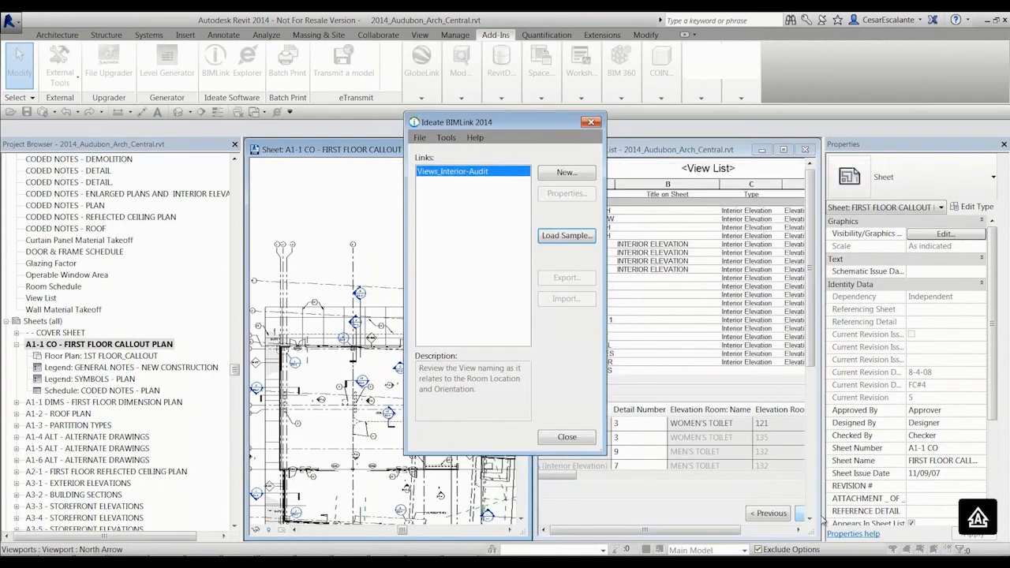
# - Export the Views_Interior-Audit link to Views_Interior-Audit.xlsx in the Sheets folder and open the exported workbook in Excel
pyautogui.click(576, 281)
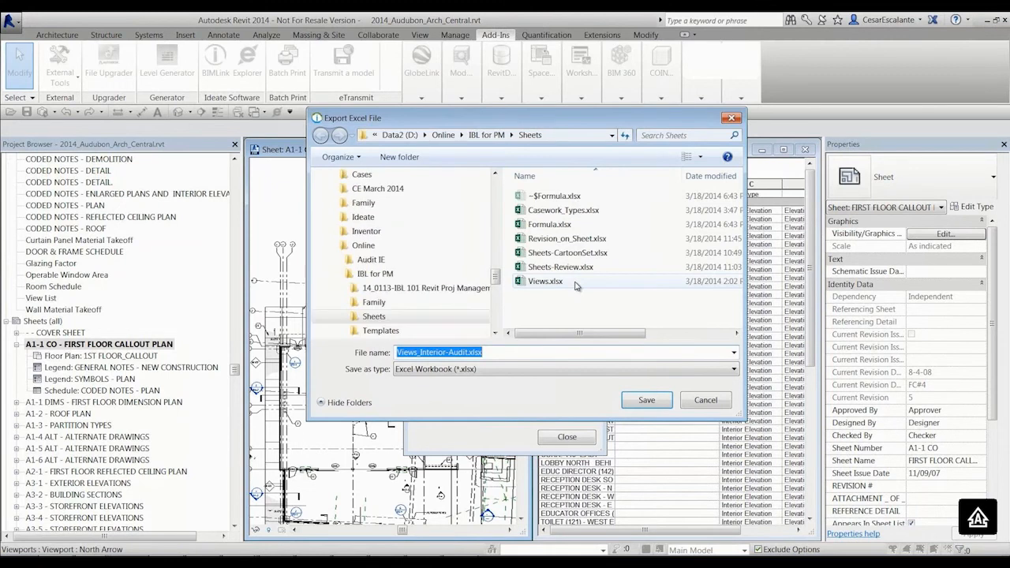
pyautogui.click(657, 403)
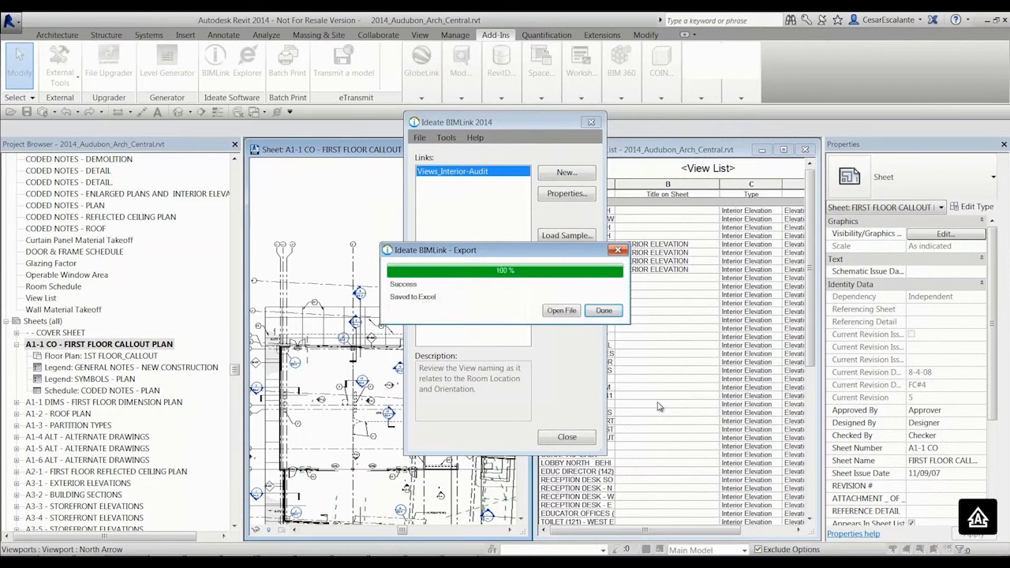
pyautogui.click(559, 311)
# - Hide sheet number and sheet name columns K and L, and format the Elevation Orientation column H as Number with 0 decimal places
pyautogui.rightClick(802, 138)
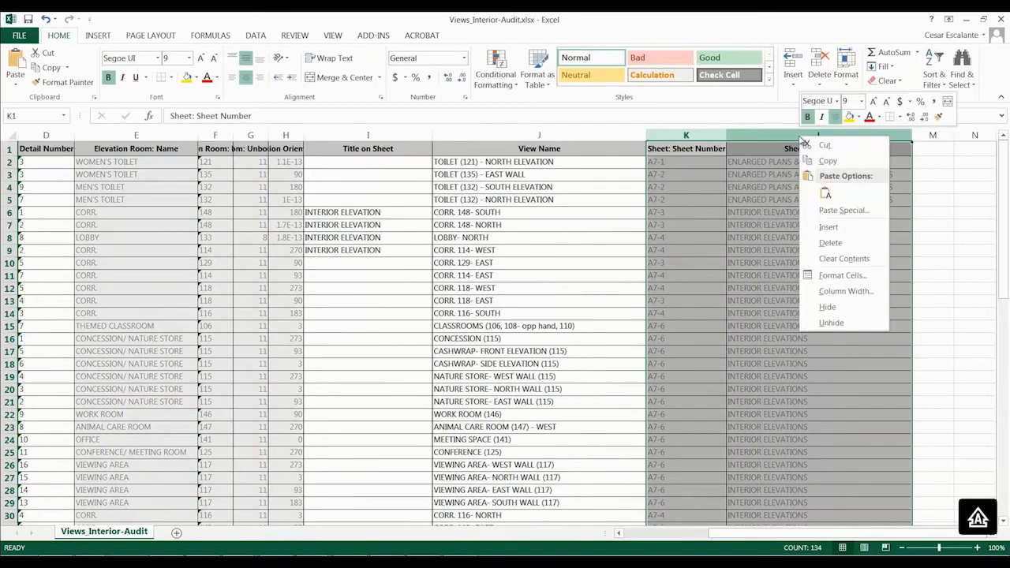
pyautogui.click(837, 307)
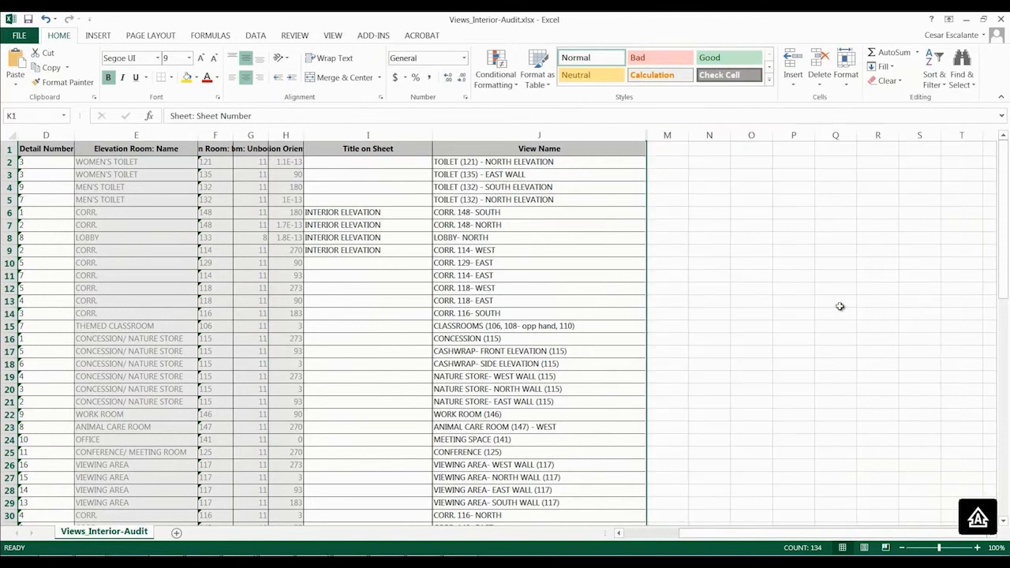
pyautogui.click(288, 137)
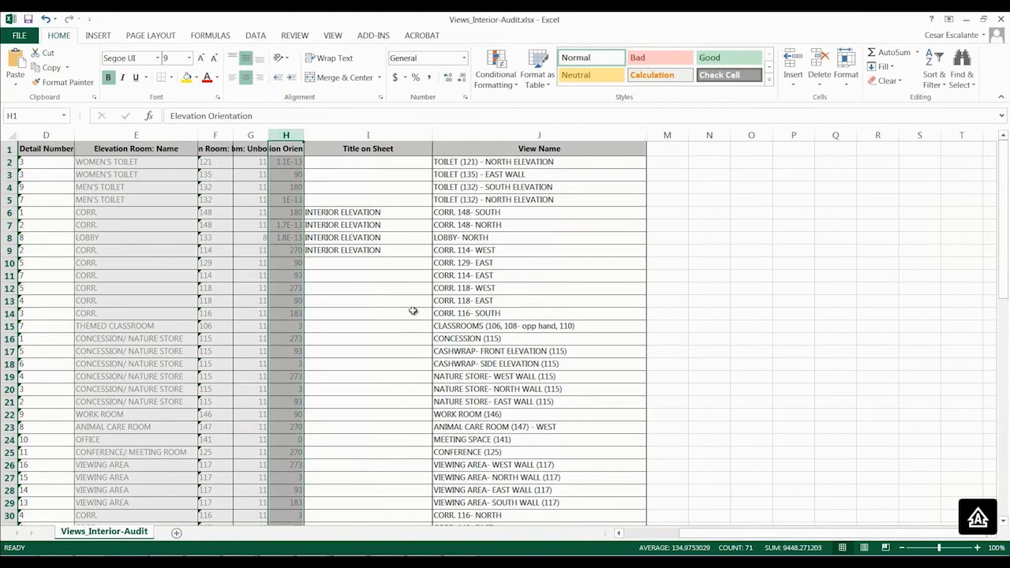
pyautogui.rightClick(297, 137)
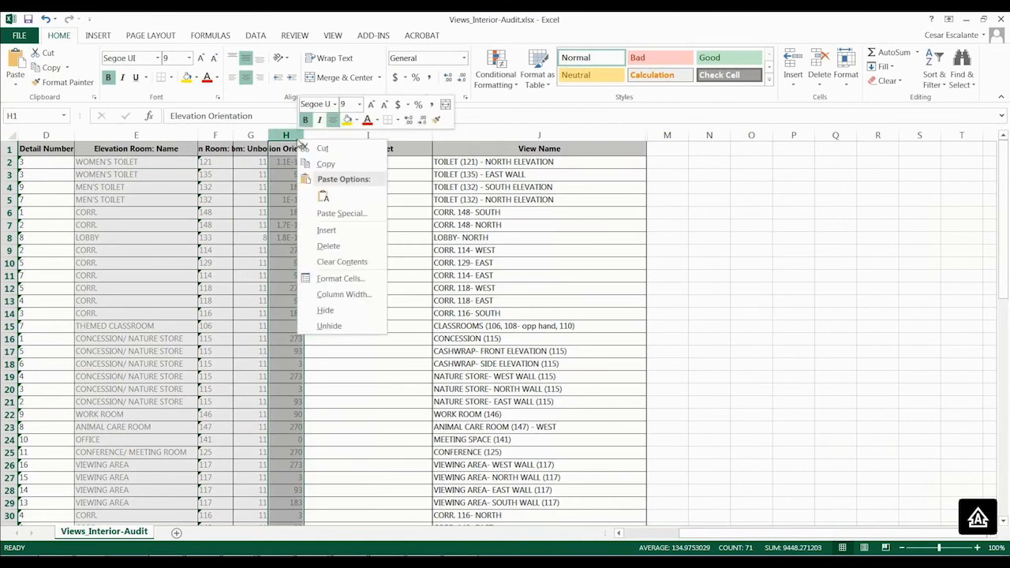
pyautogui.click(343, 279)
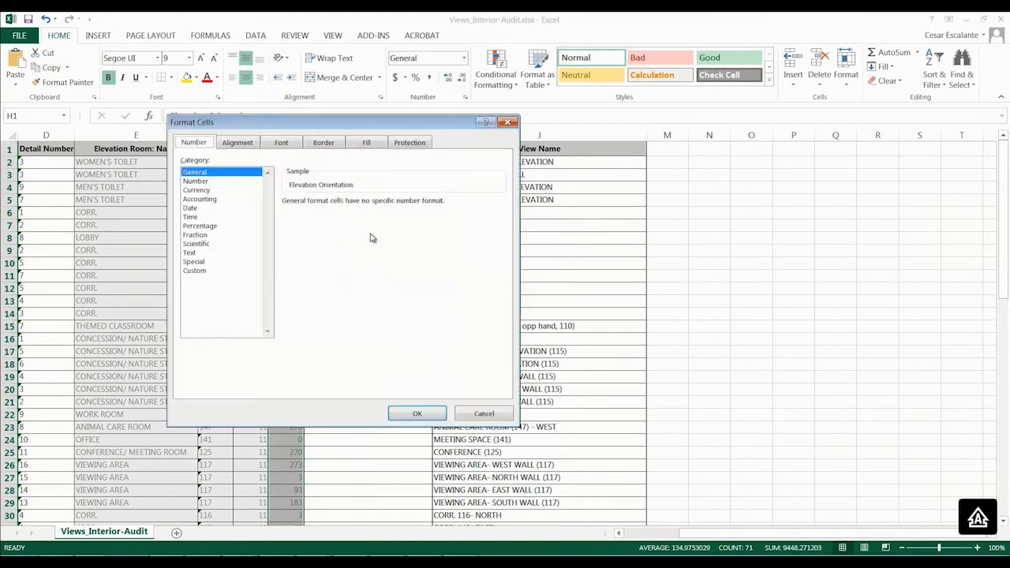
pyautogui.click(203, 181)
pyautogui.click(375, 205)
pyautogui.click(375, 205)
pyautogui.click(414, 411)
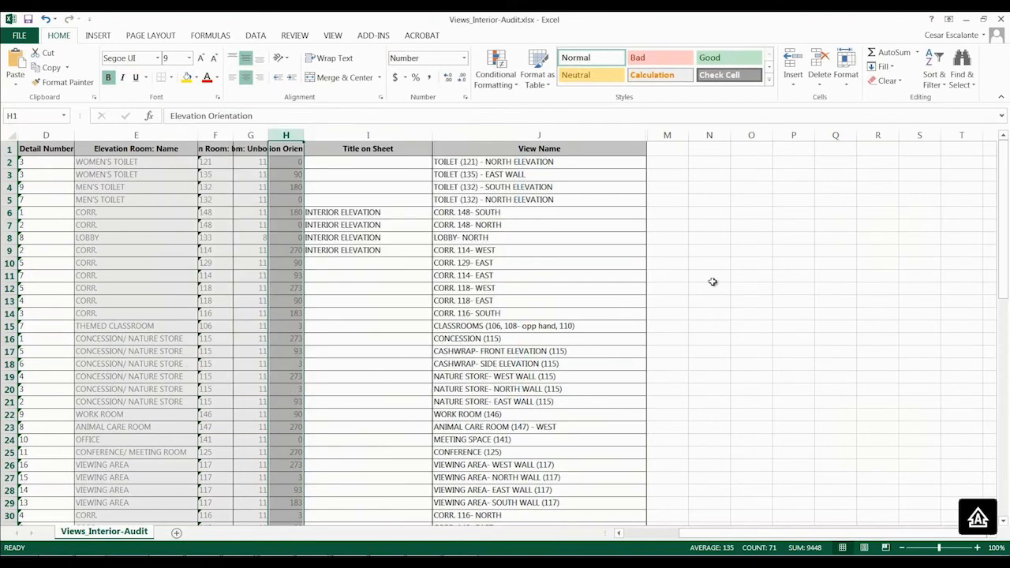
# - Consult the orientation formula notes in Formula.docx, and copy the nested IF compass-direction formula from cell E2 of Formula.xlsx
pyautogui.click(660, 165)
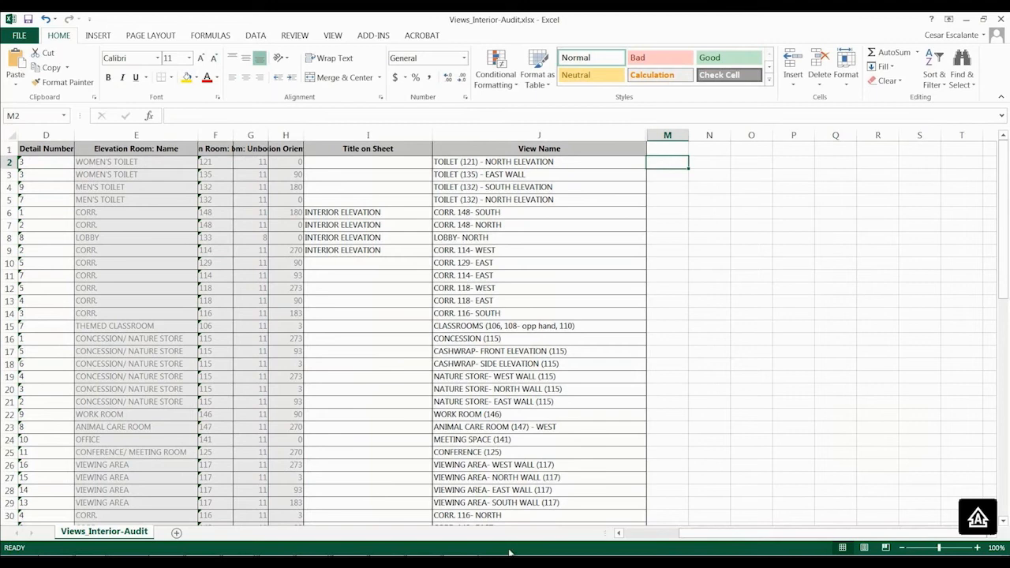
pyautogui.click(410, 564)
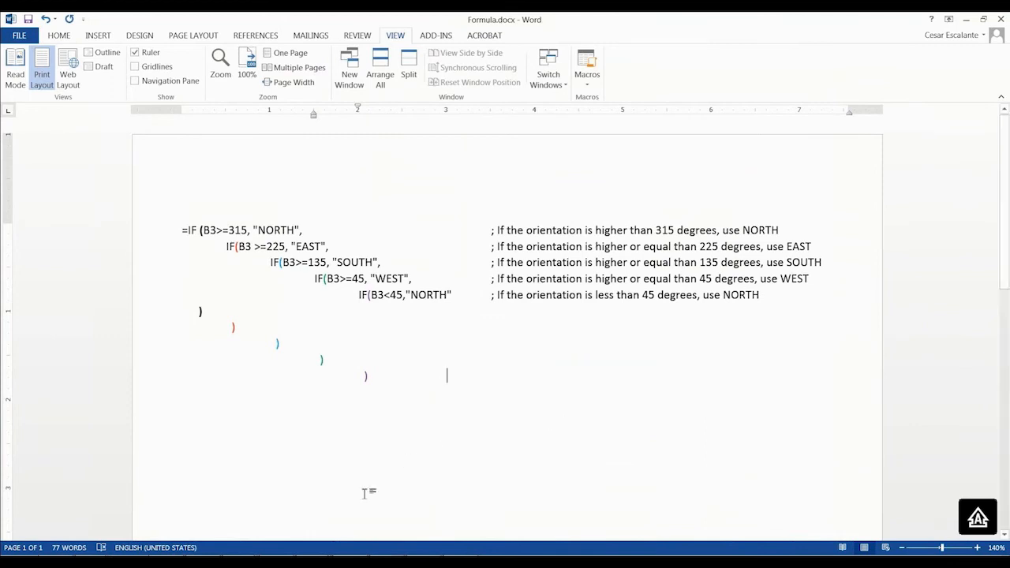
pyautogui.click(314, 564)
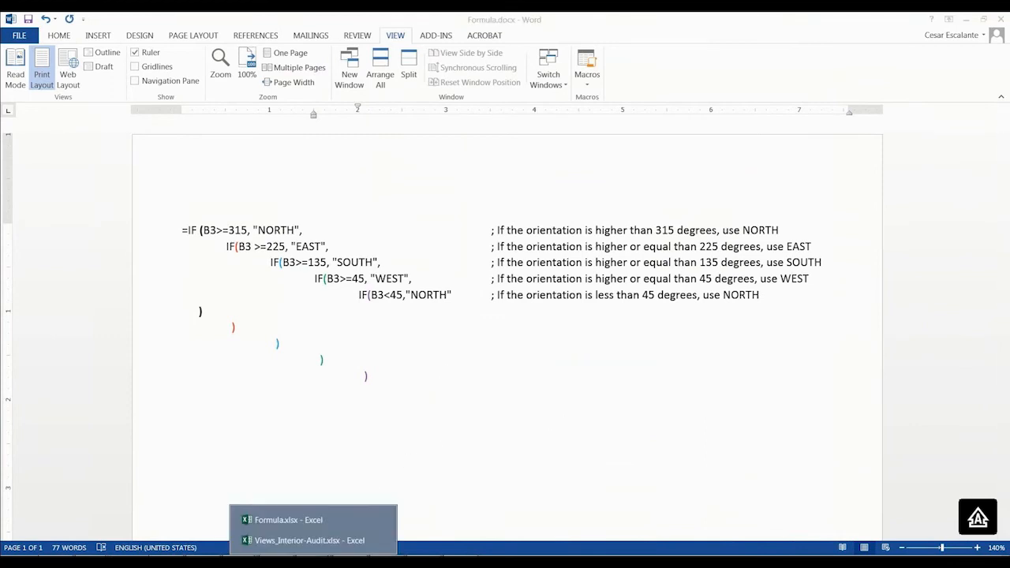
pyautogui.click(289, 520)
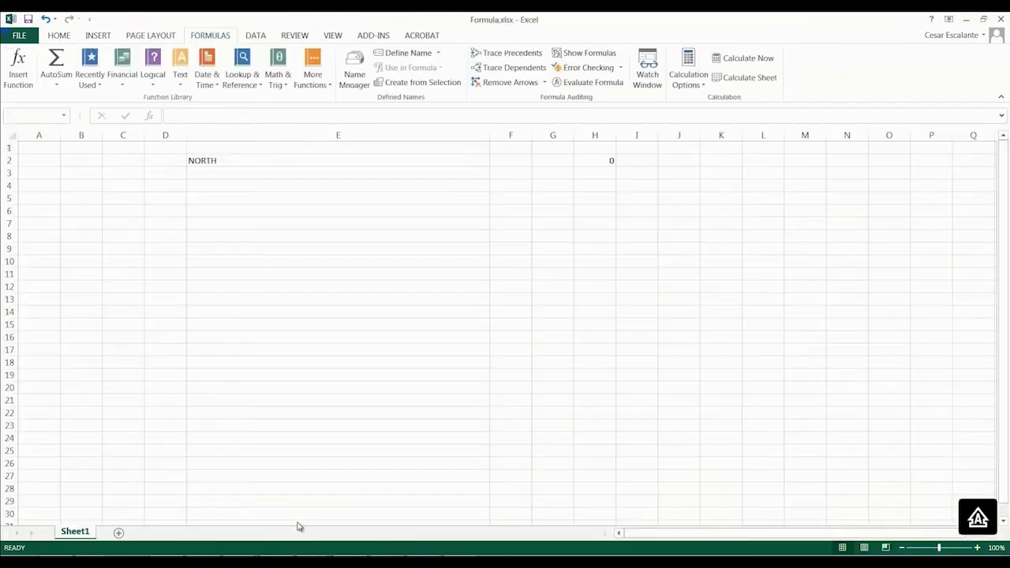
pyautogui.click(295, 163)
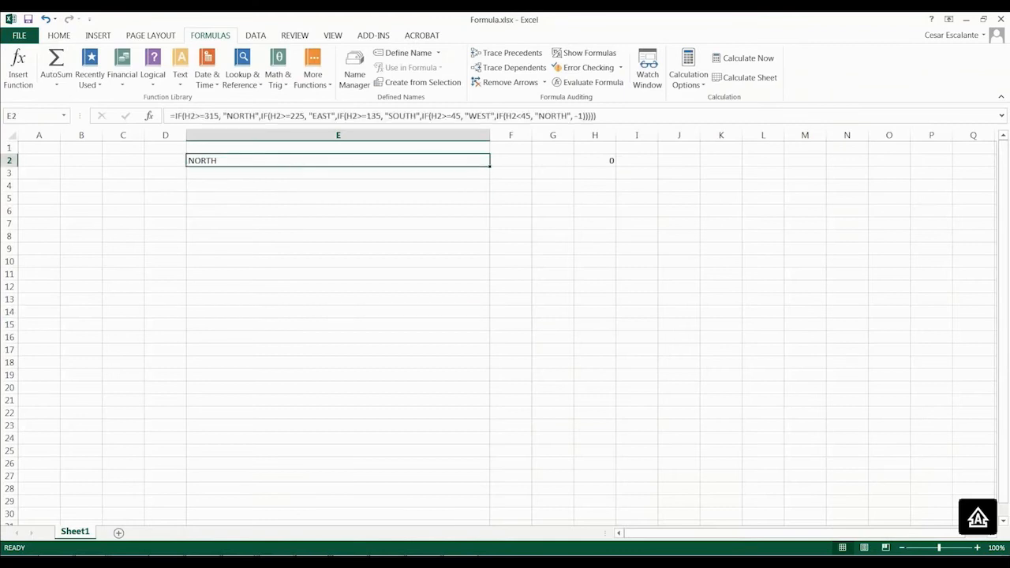
pyautogui.moveTo(621, 118); pyautogui.dragTo(170, 116)
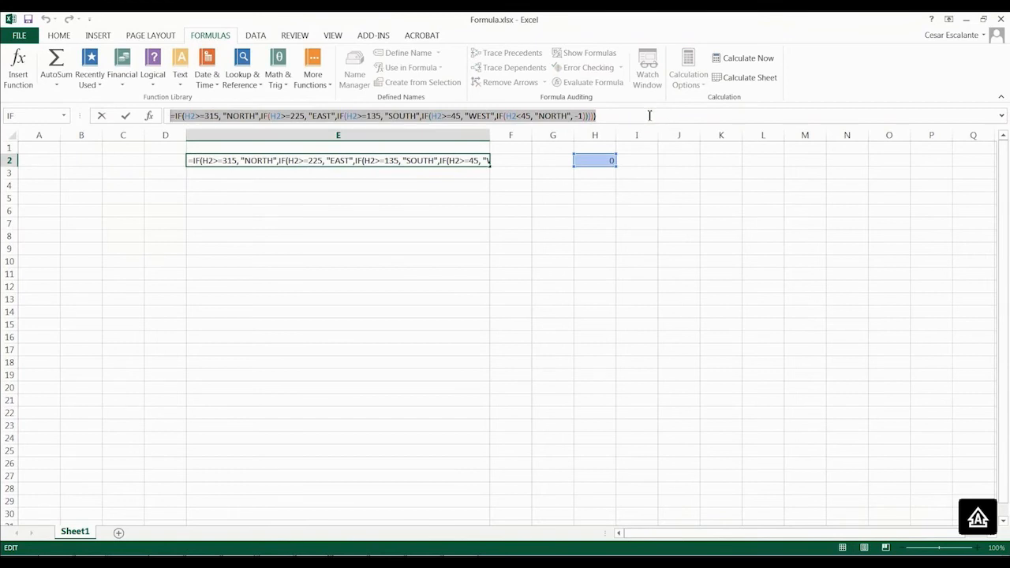
pyautogui.hotkey('ctrl', 'c')
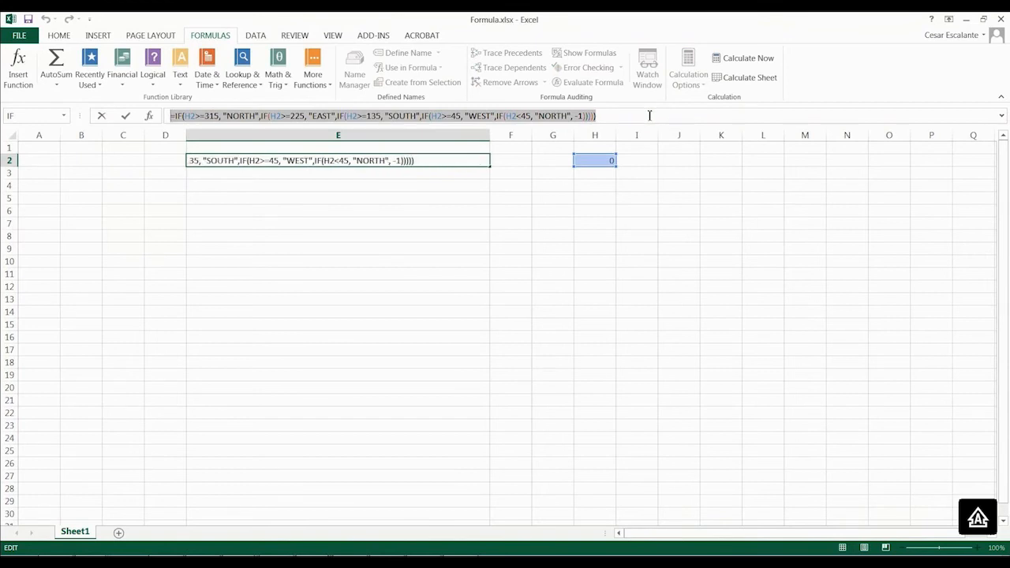
pyautogui.press('Escape')
# - Switch to Views_Interior-Audit.xlsx, paste the compass-direction formula into M2, and fill it down to M71
pyautogui.hotkey('alt', 'Tab')
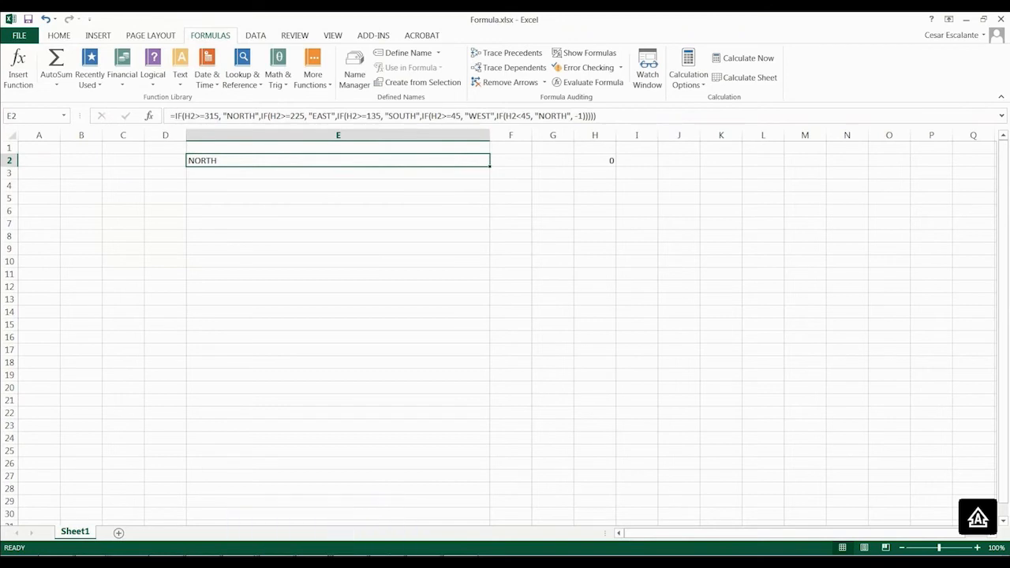
pyautogui.click(316, 541)
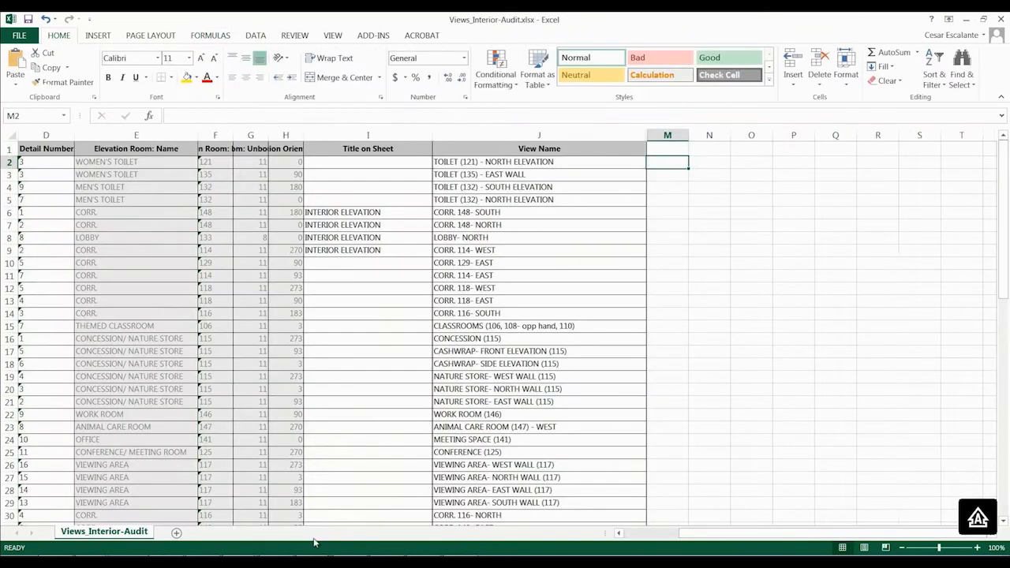
pyautogui.hotkey('ctrl', 'v')
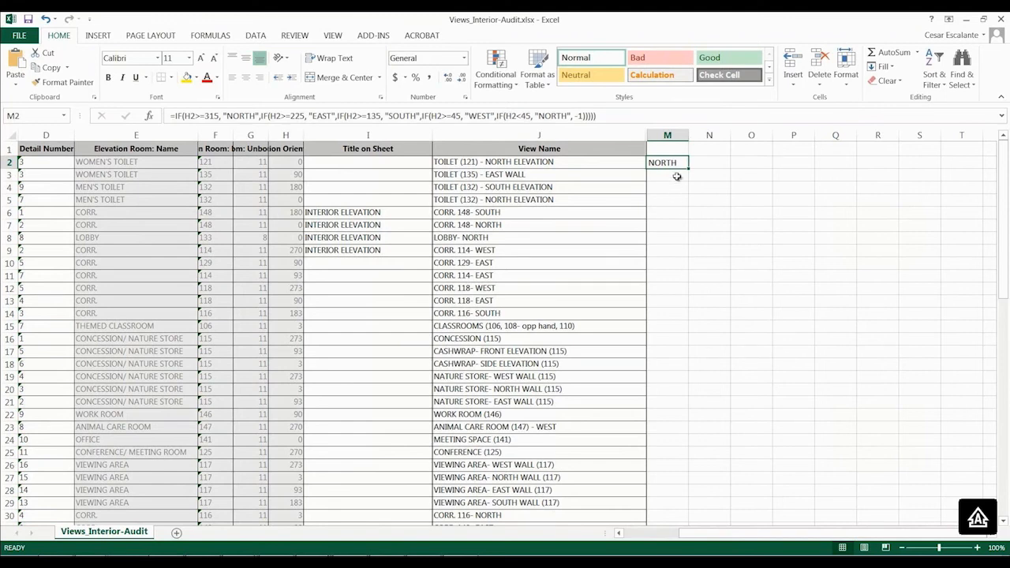
pyautogui.moveTo(689, 169); pyautogui.dragTo(689, 500)
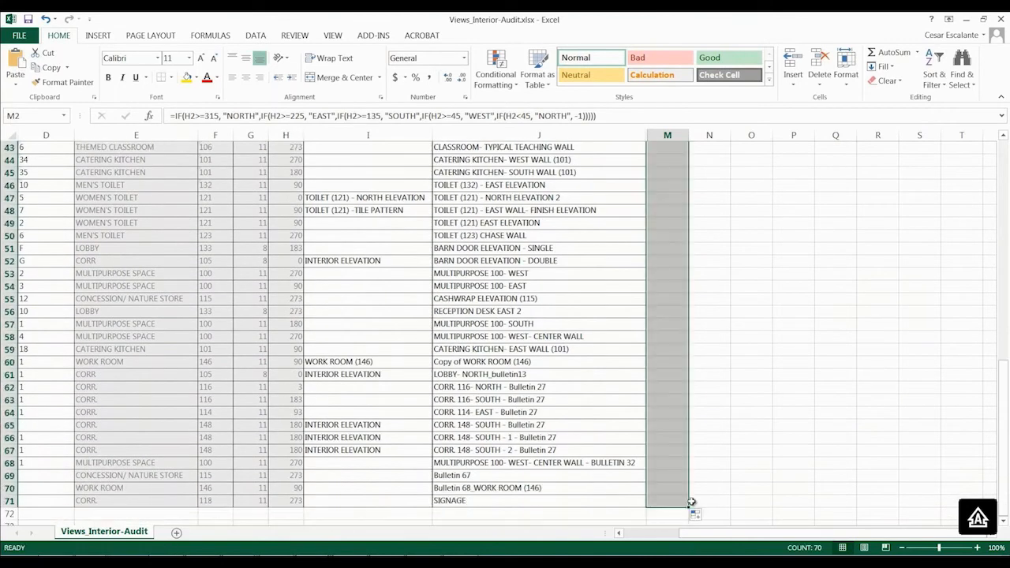
# - Enter the formula ="RM "&F2&" "&E2&" - INT ELEV "&M2 in cell I2 of the Title on Sheet column
pyautogui.scroll(14, 726, 264)
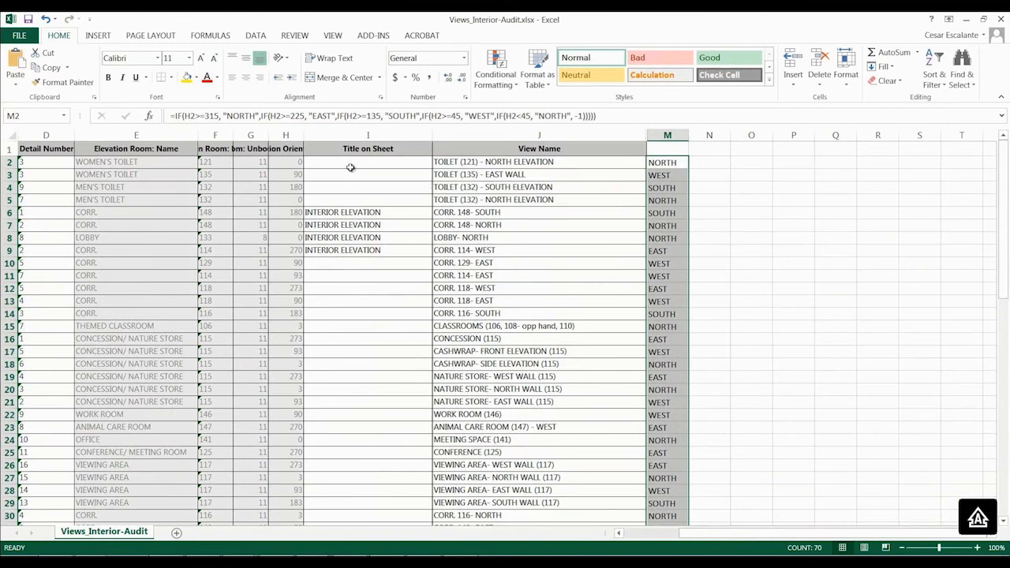
pyautogui.click(351, 166)
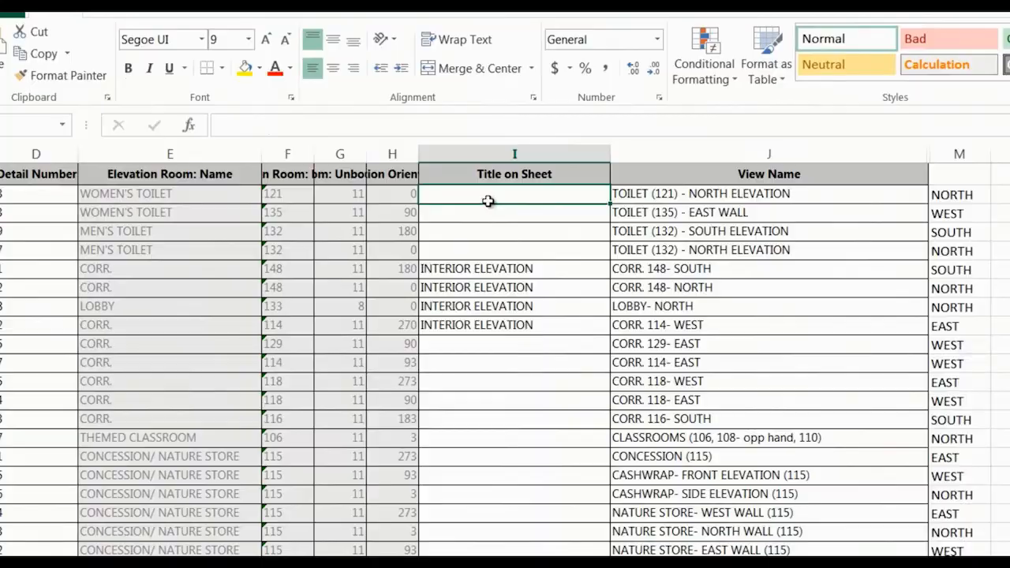
pyautogui.click(219, 117)
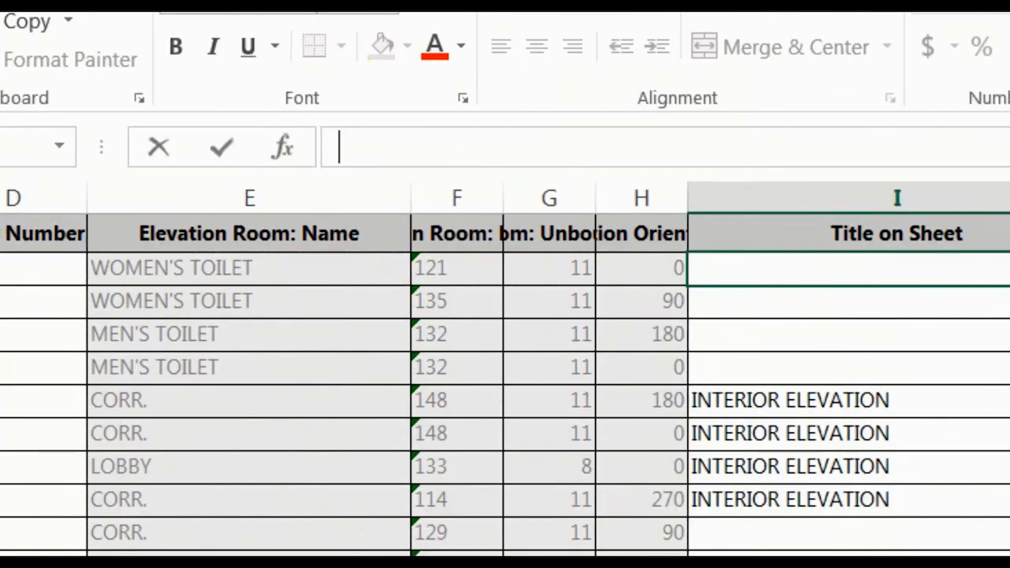
pyautogui.write('=')
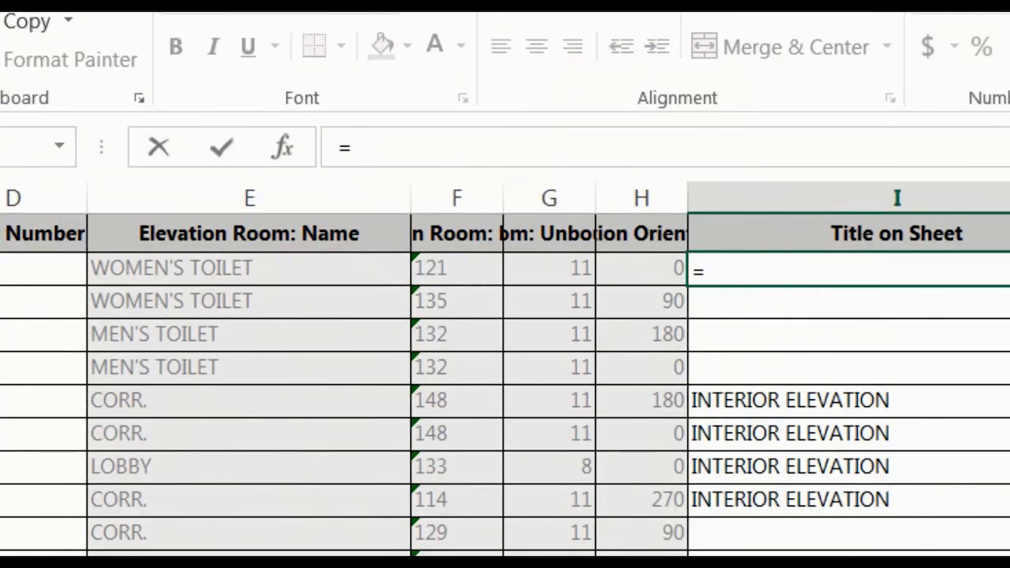
pyautogui.write('"r')
pyautogui.press('BackSpace')
pyautogui.write('RM')
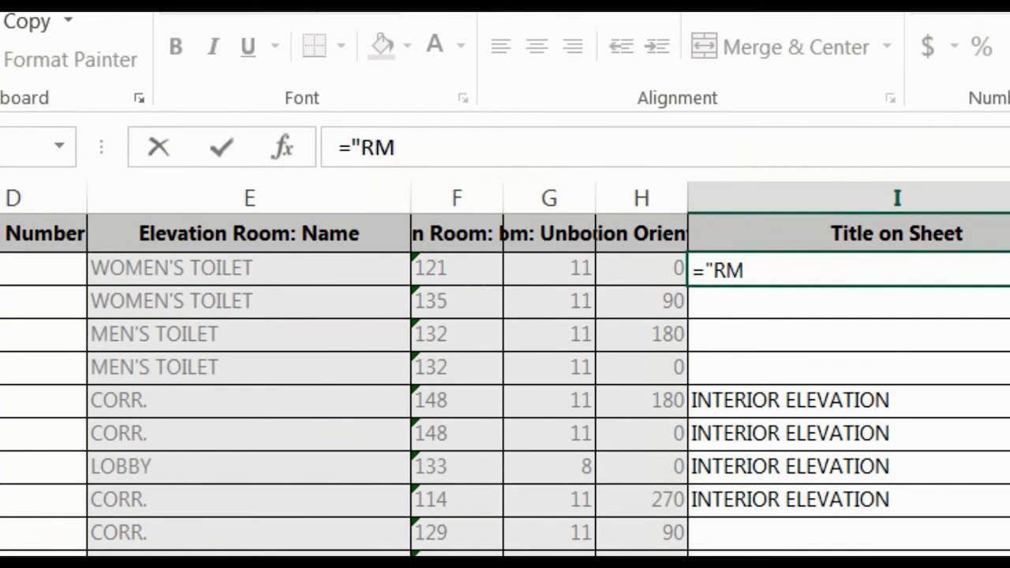
pyautogui.write(' "&')
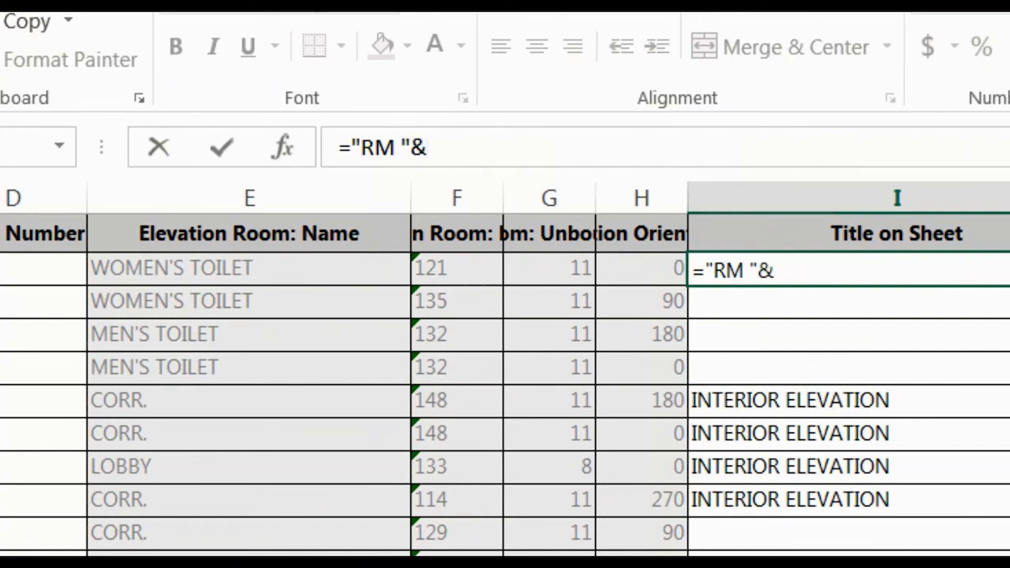
pyautogui.write('F@')
pyautogui.press('BackSpace')
pyautogui.write('2')
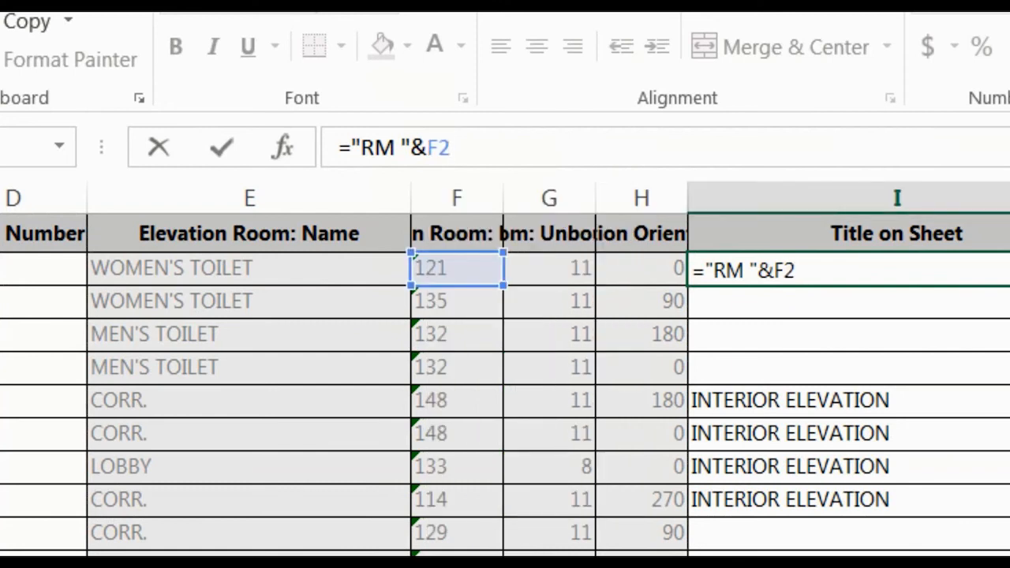
pyautogui.write('&" ')
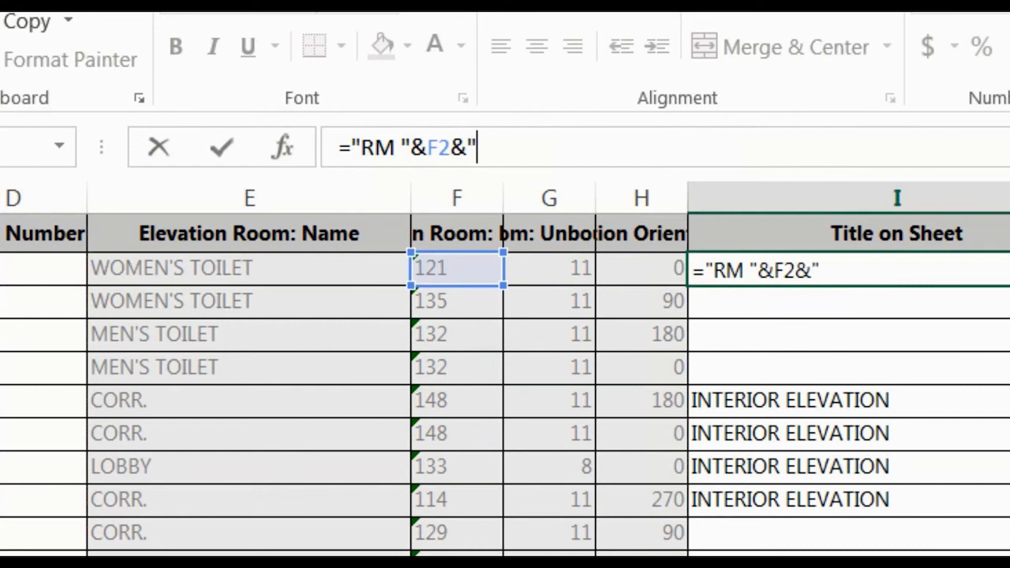
pyautogui.write('"&E2')
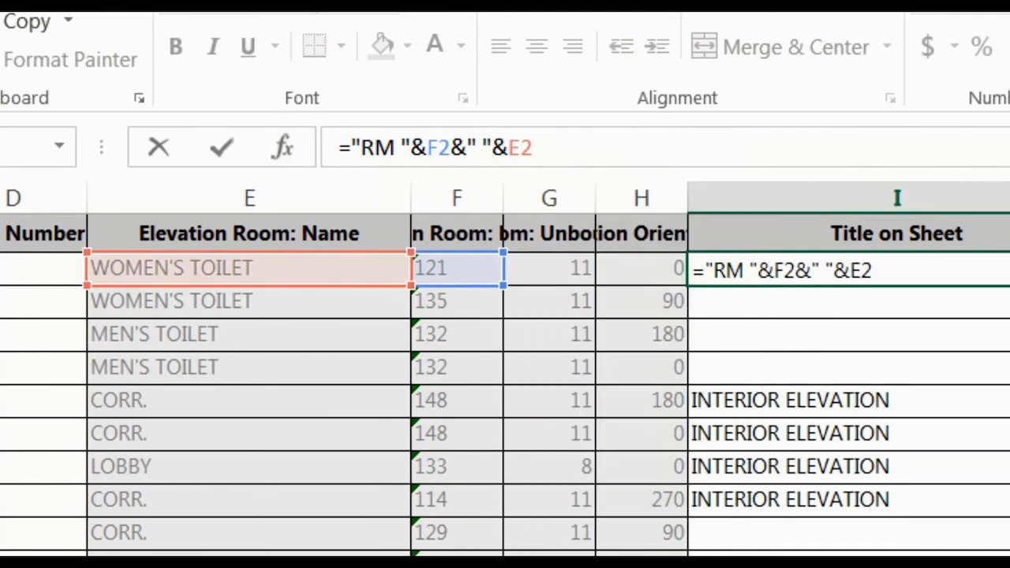
pyautogui.write('&" - INT')
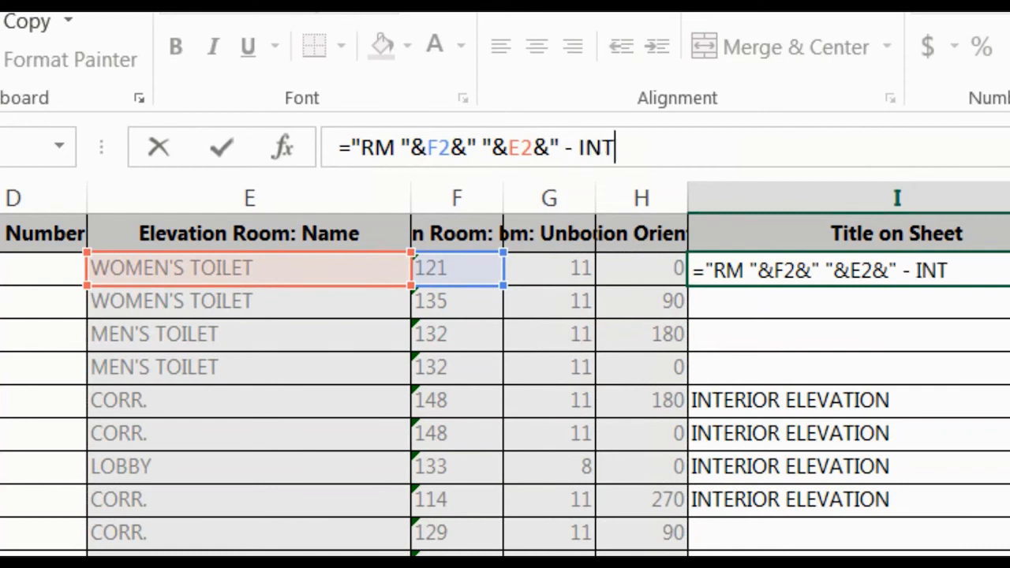
pyautogui.write(' ELEV')
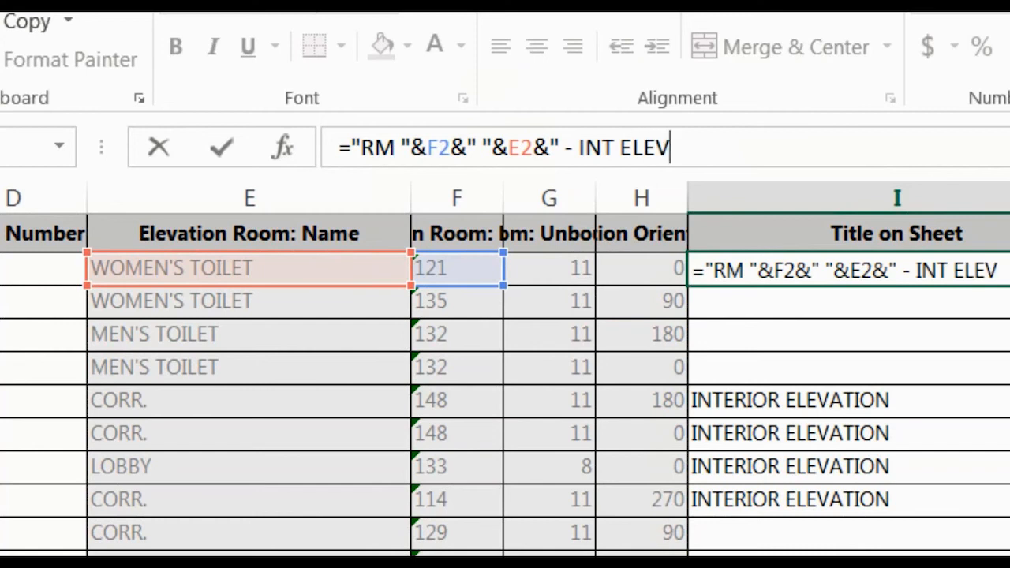
pyautogui.write(' "&M2')
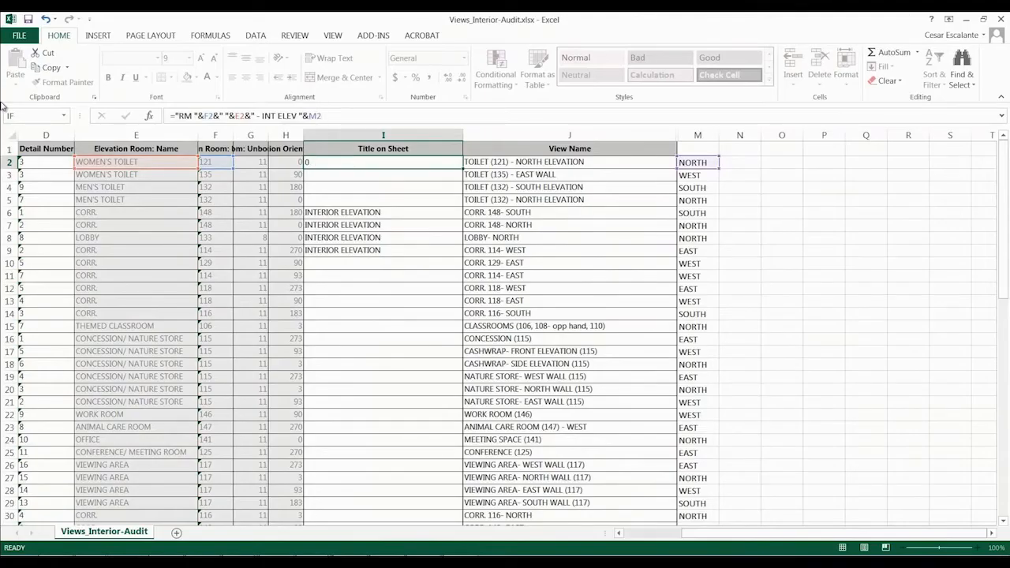
pyautogui.press('Return')
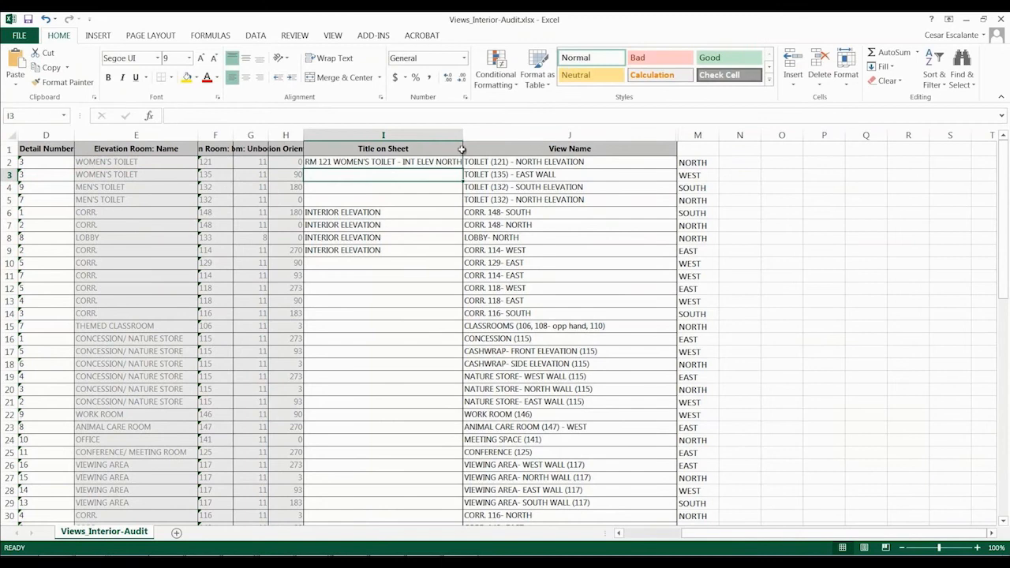
# - Fill the Title on Sheet formula from I2 down to I71 and review the generated titles
pyautogui.click(407, 162)
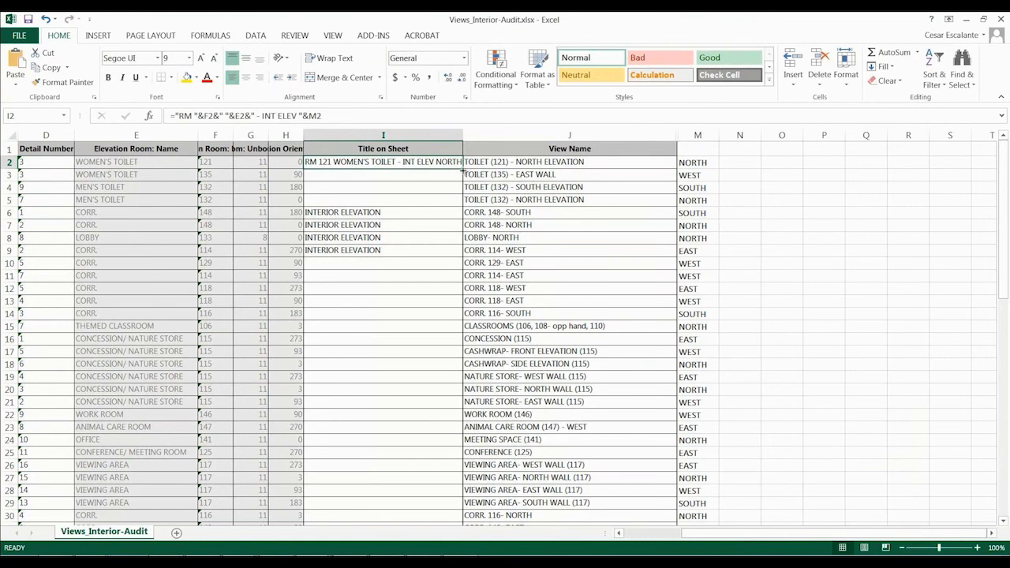
pyautogui.moveTo(462, 167); pyautogui.dragTo(446, 481)
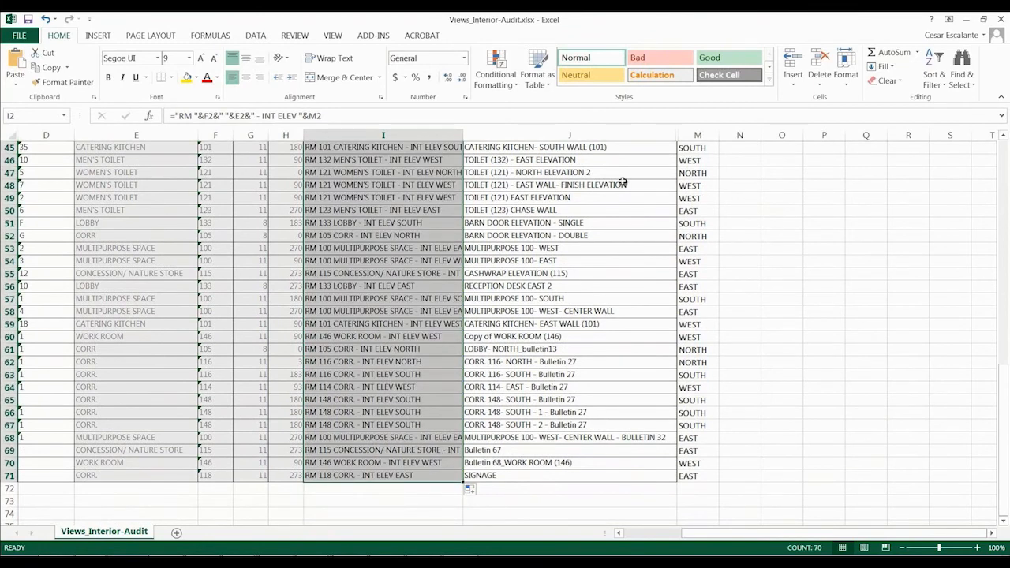
pyautogui.click(335, 185)
pyautogui.scroll(5, 422, 189)
pyautogui.scroll(10, 422, 189)
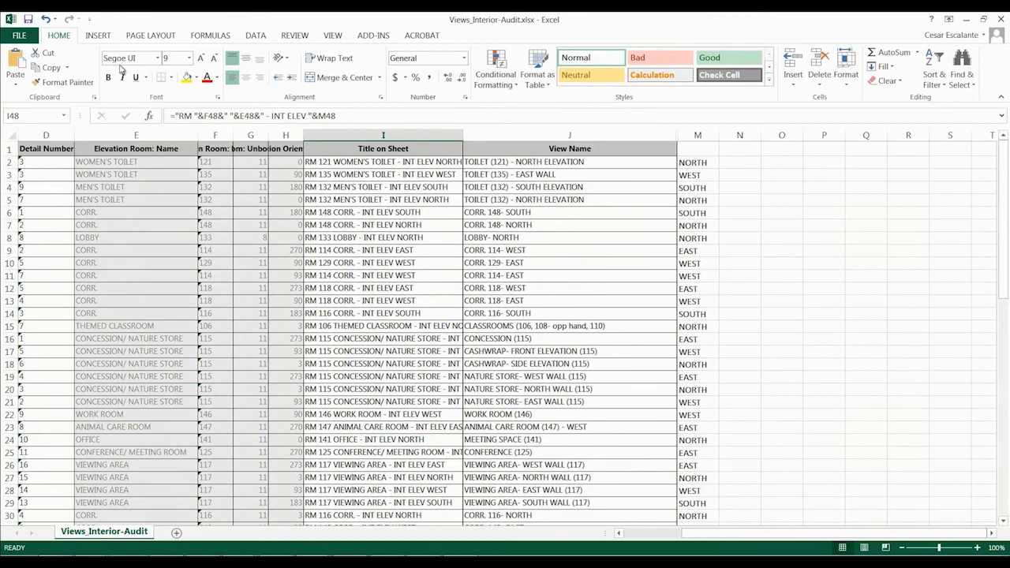
# - Close the workbook, return to Revit, and import Views_Interior-Audit.xlsx from the Sheets folder through the Views_Interior-Audit link in Ideate BIMLink
pyautogui.click(1001, 19)
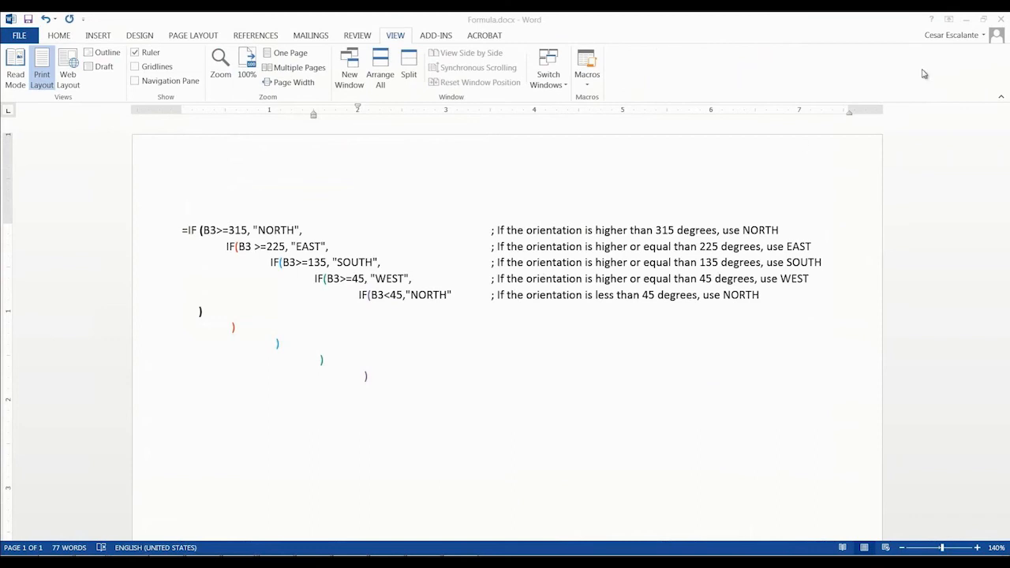
pyautogui.click(965, 23)
pyautogui.click(966, 23)
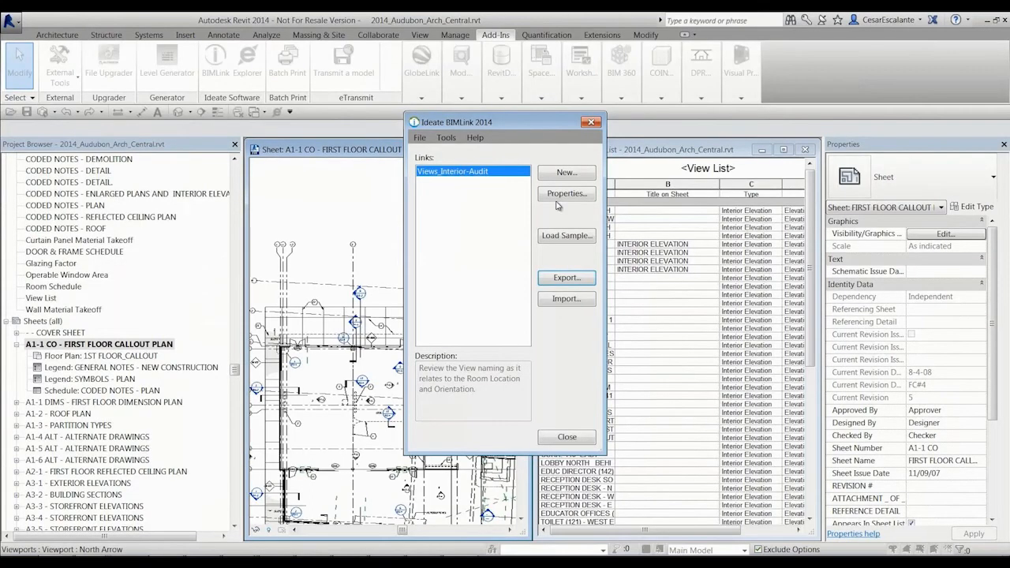
pyautogui.click(574, 300)
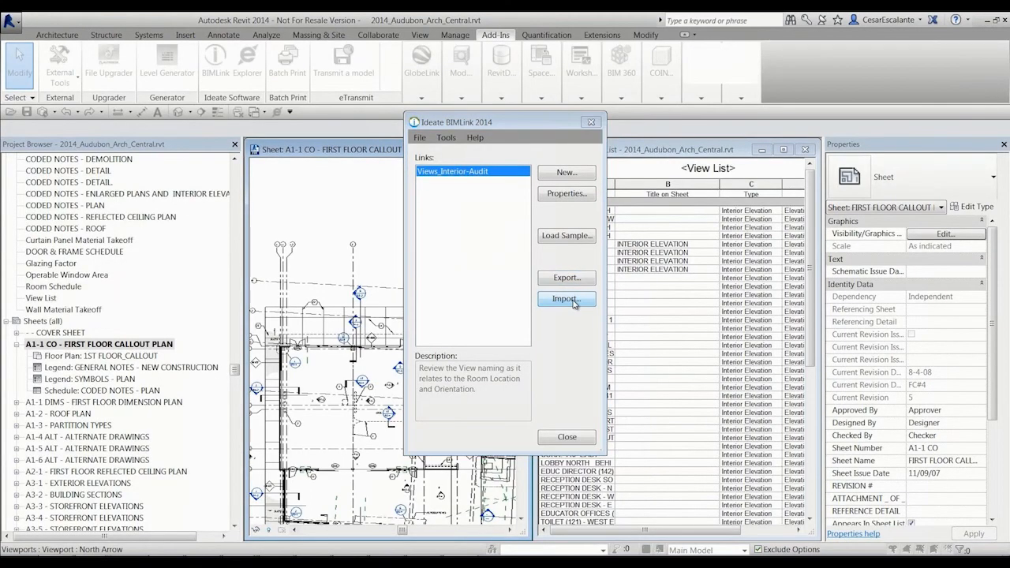
pyautogui.click(579, 298)
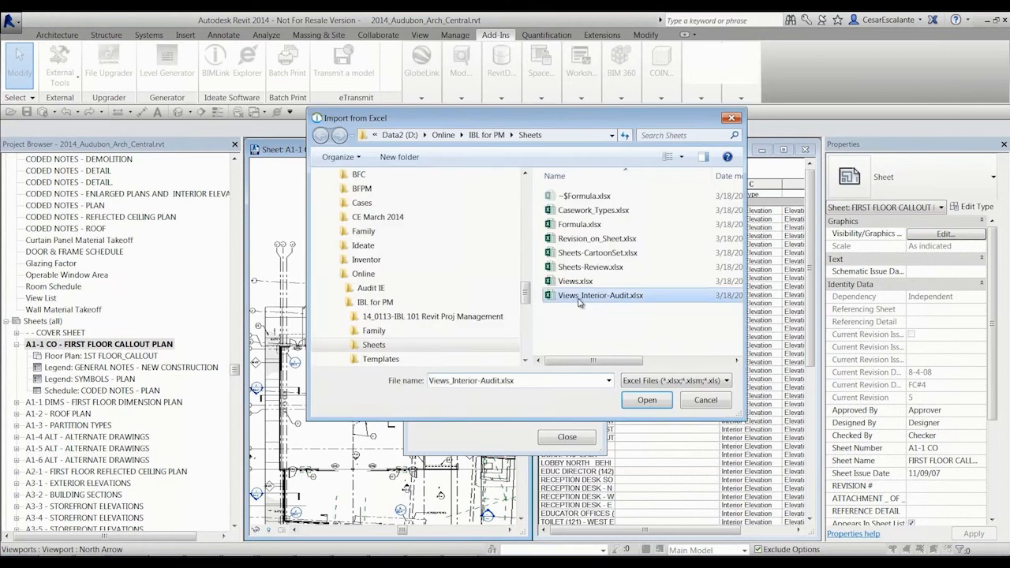
pyautogui.click(649, 403)
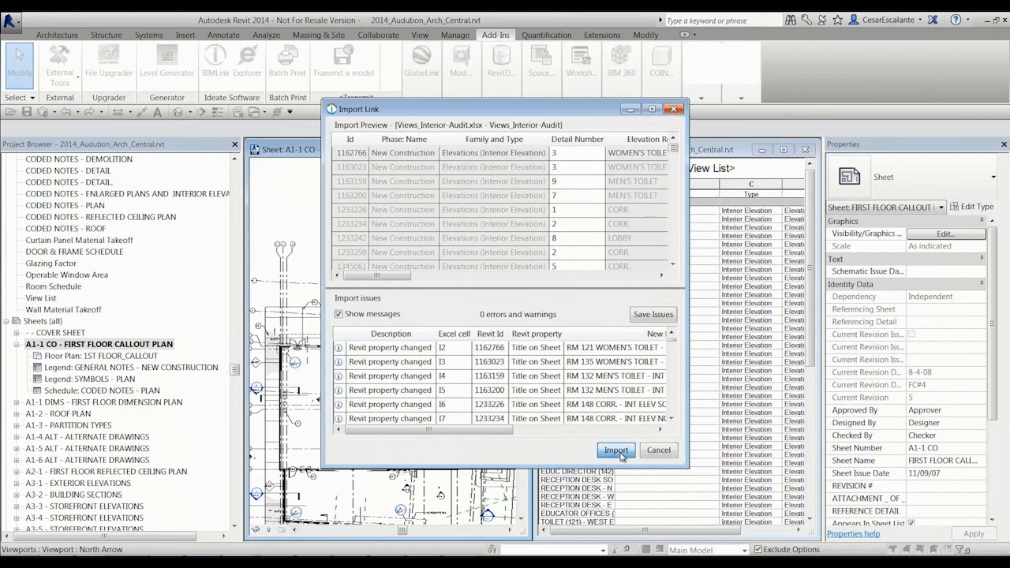
pyautogui.click(620, 452)
pyautogui.click(581, 442)
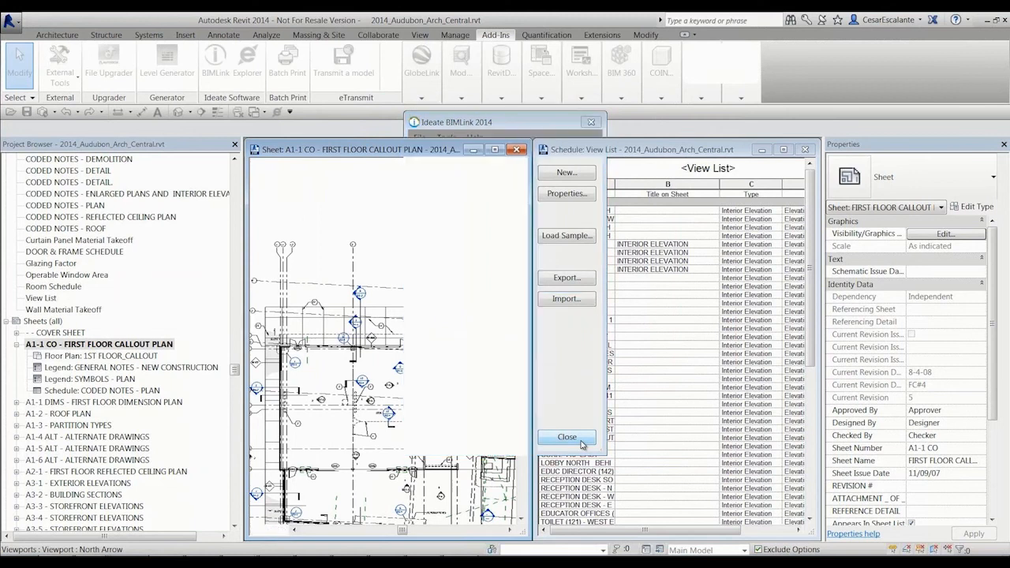
# - Widen the Title on Sheet column in the View List schedule and review the imported titles
pyautogui.moveTo(721, 183); pyautogui.dragTo(764, 186)
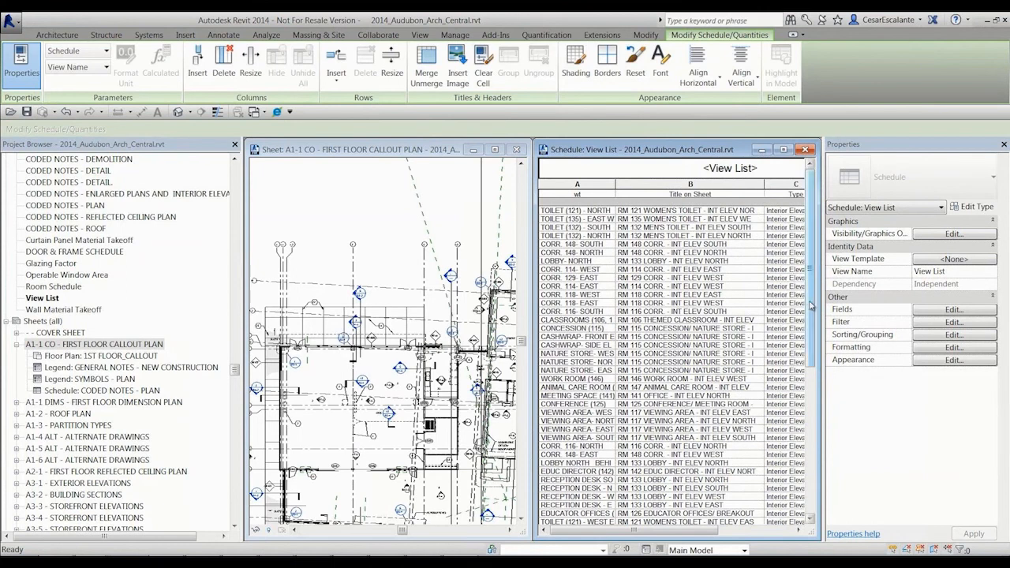
pyautogui.moveTo(811, 306)
pyautogui.mouseDown()
pyautogui.moveTo(810, 479)
pyautogui.moveTo(811, 300)
pyautogui.mouseUp()
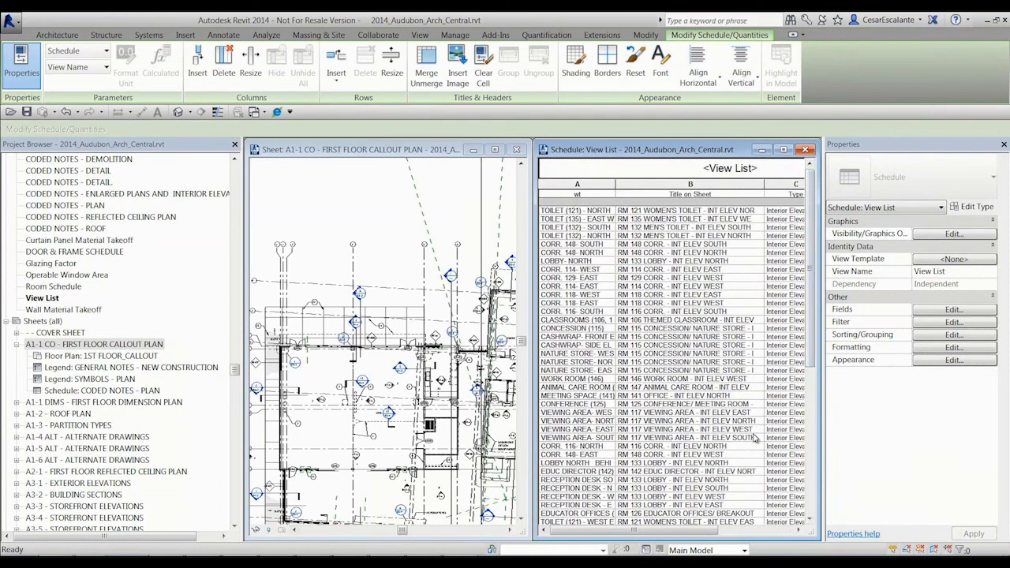